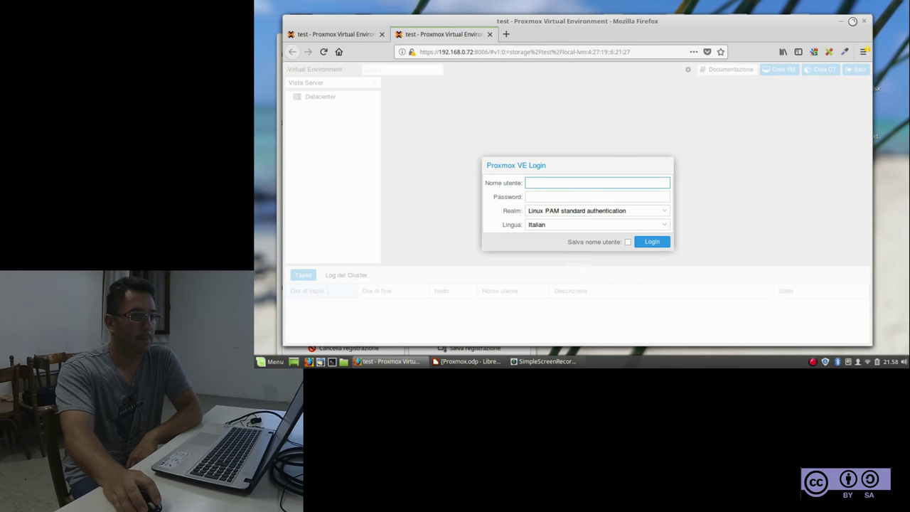
Maximize the Firefox window so the Proxmox VE login dialog fills the screen
click(855, 23)
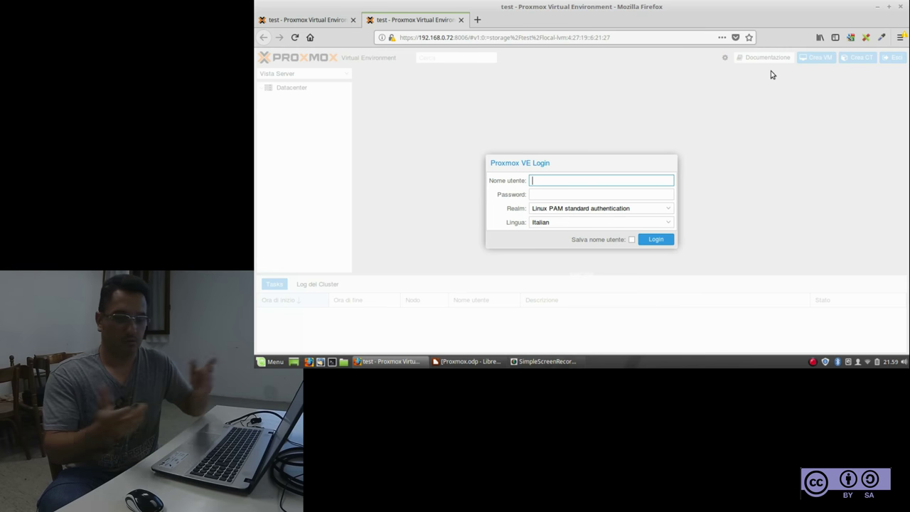
Log in as root with the account password, checking the Lingua language list first
text(root)
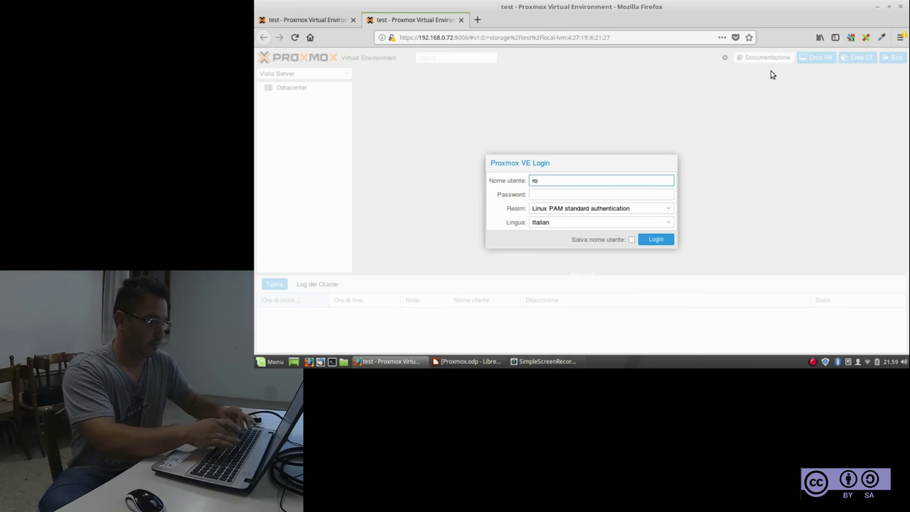
click(569, 190)
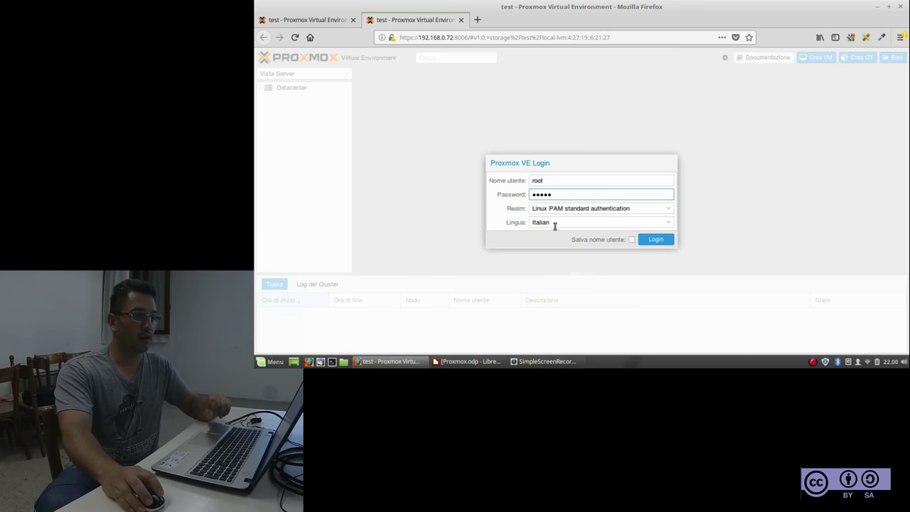
click(577, 223)
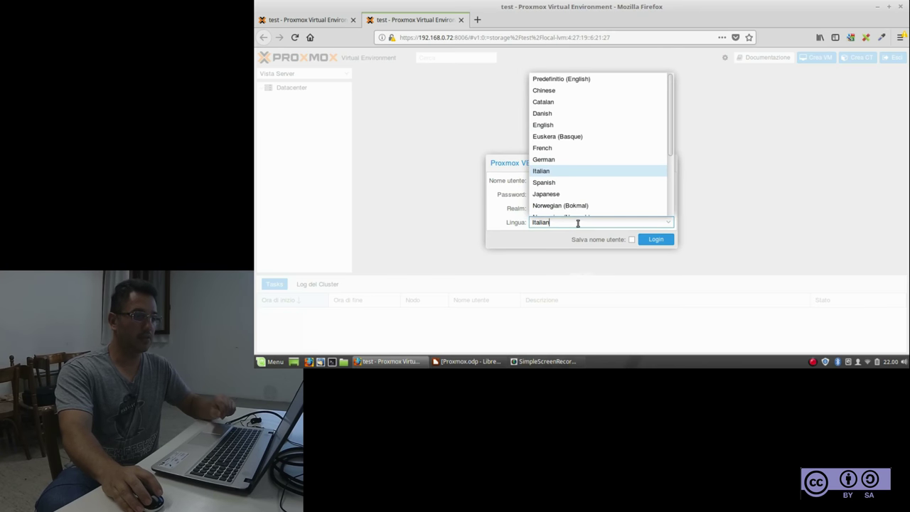
click(656, 240)
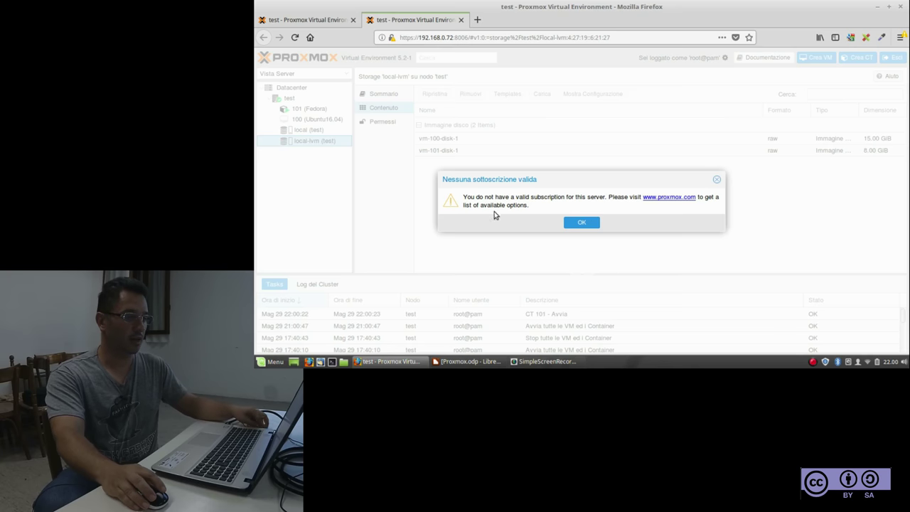
Dismiss the subscription warning, browse 101, 100 and Datacenter, then list local (test) storage contents
click(582, 222)
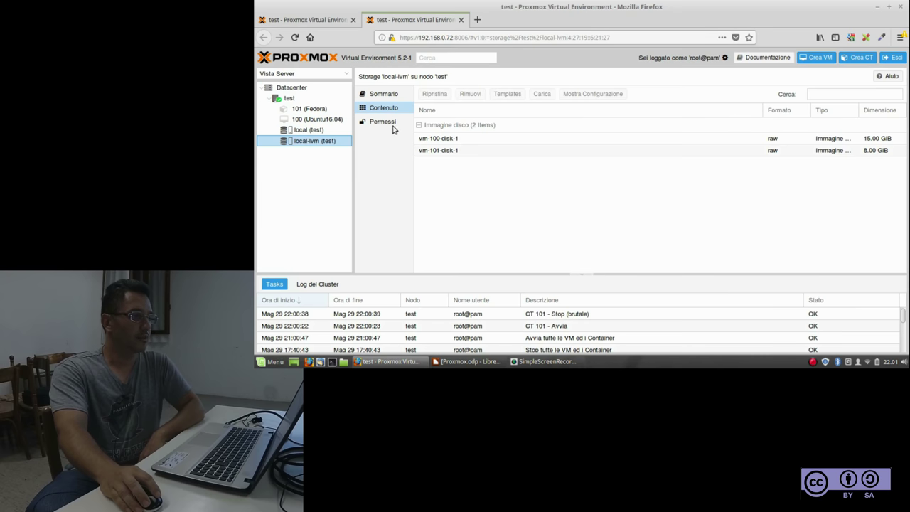
click(308, 110)
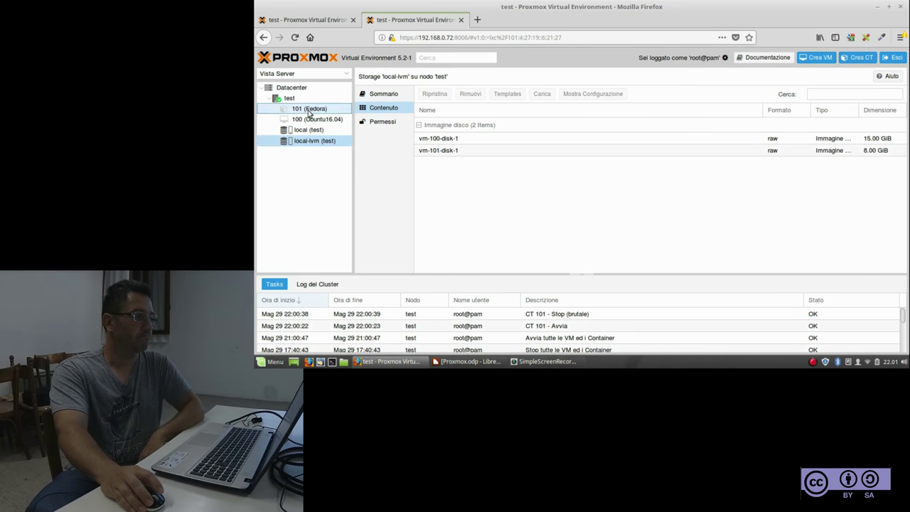
click(312, 119)
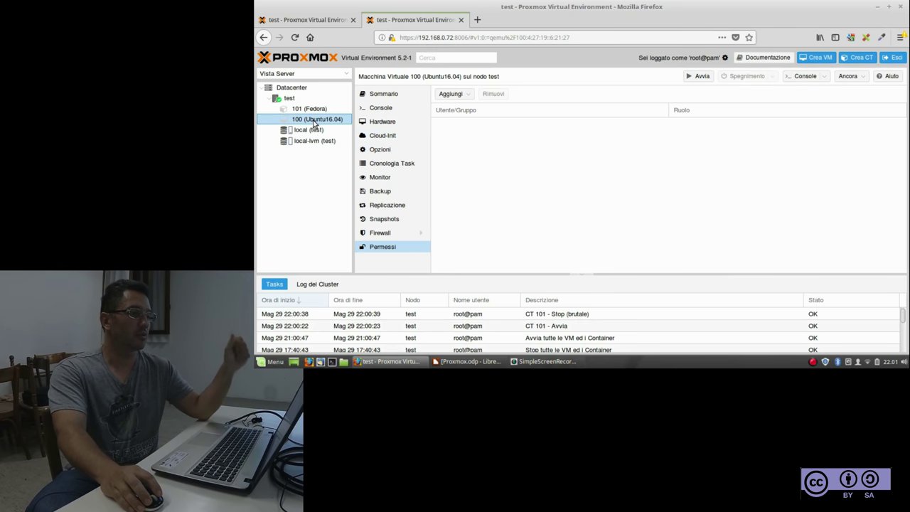
click(290, 87)
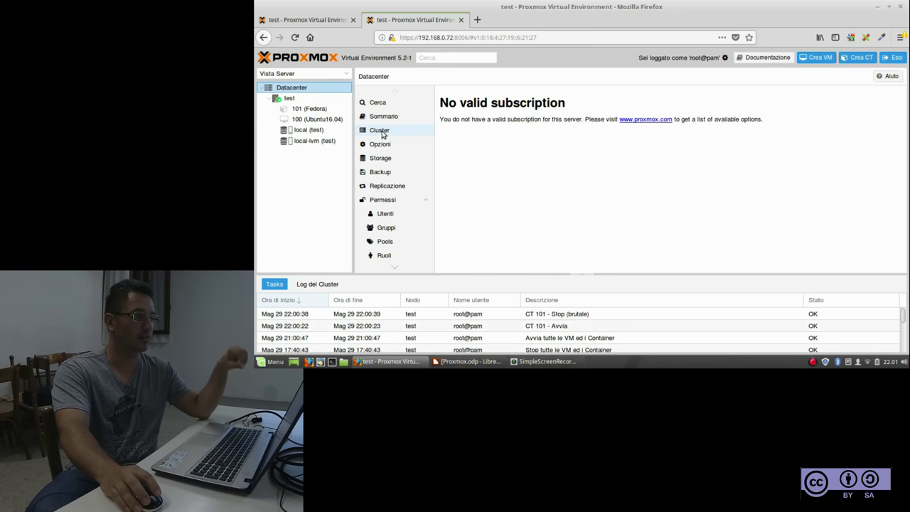
click(308, 132)
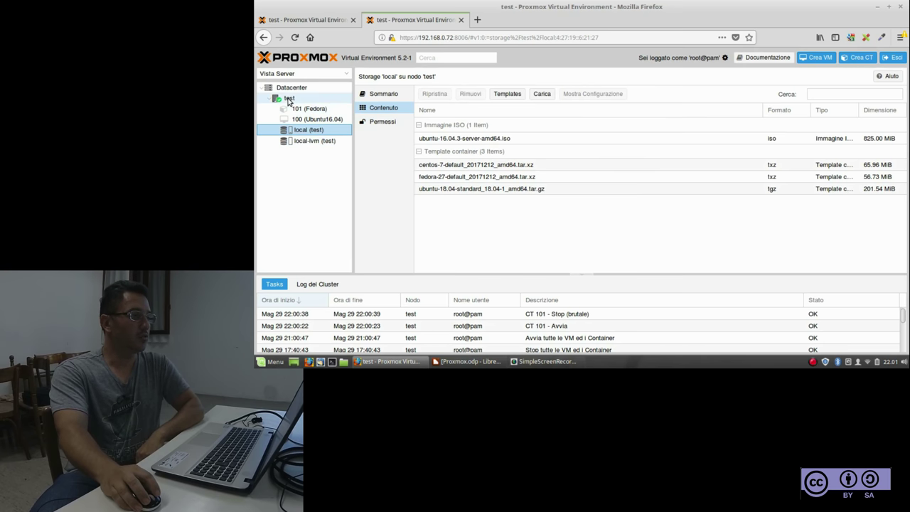
Open container 101 (Fedora) to see its empty Backup list
click(296, 108)
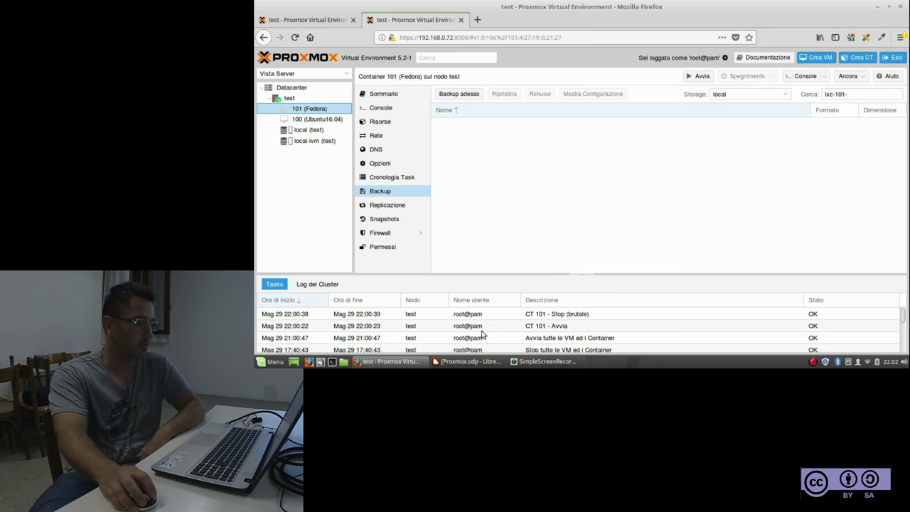
View the cluster log and Tasks, open the Datacenter overview and collapse its tree
click(320, 286)
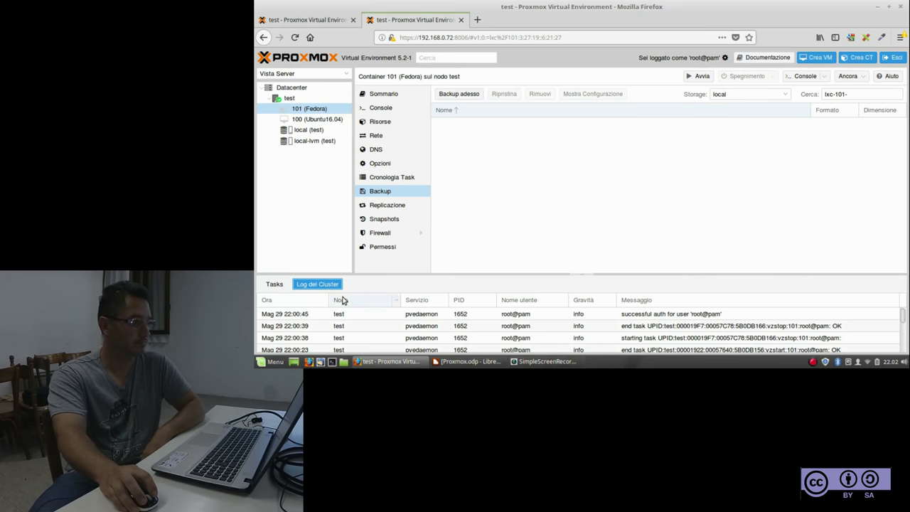
click(277, 286)
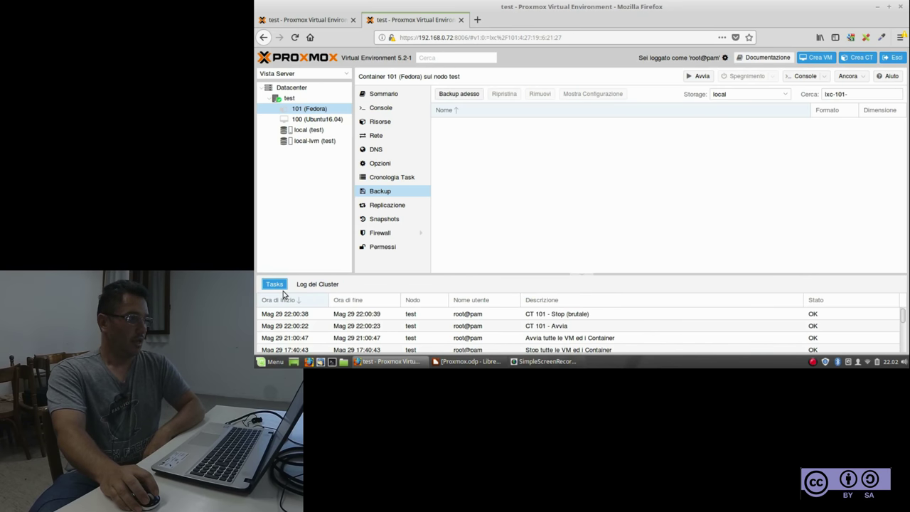
click(263, 88)
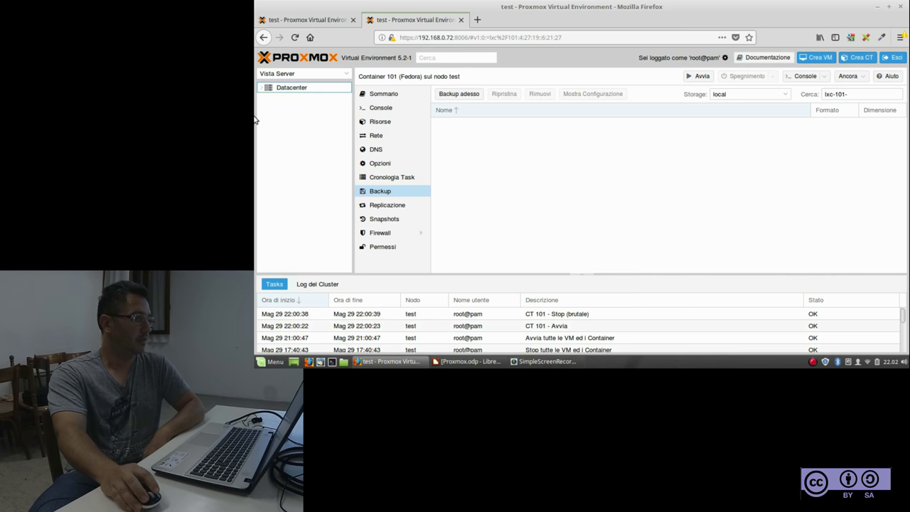
click(290, 90)
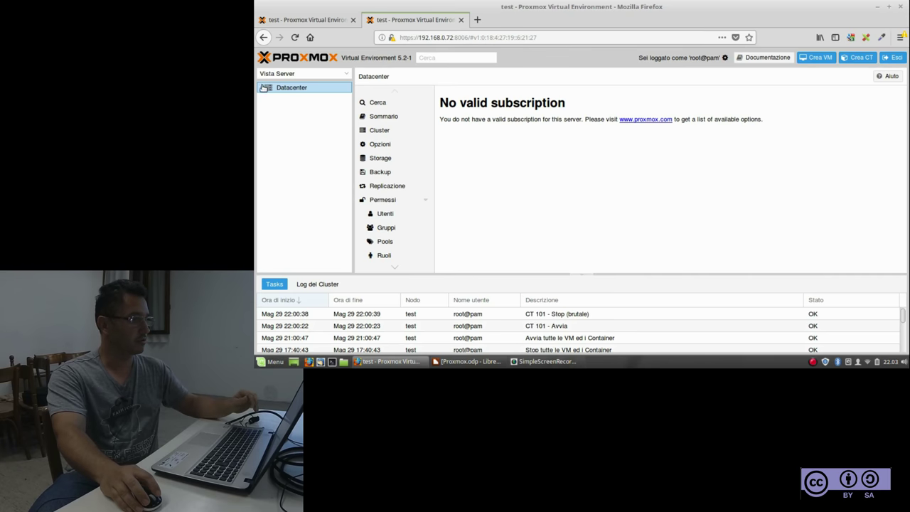
click(263, 87)
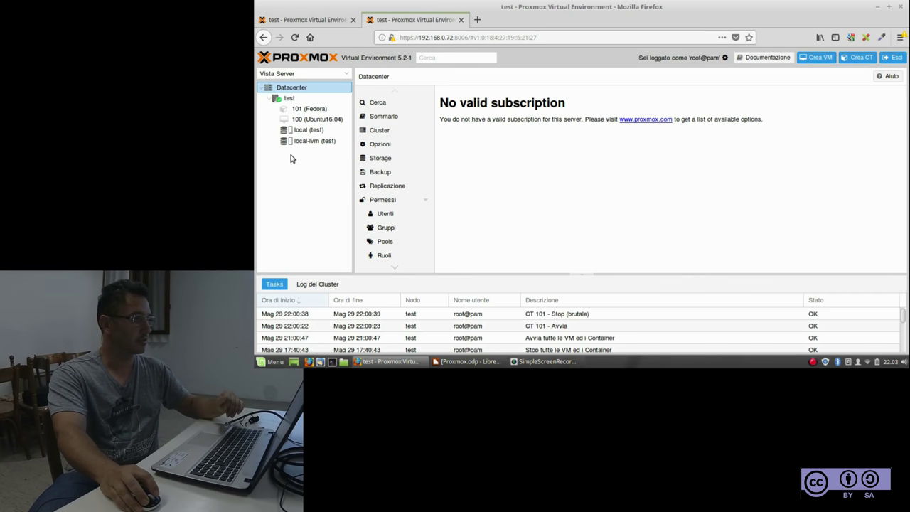
click(263, 87)
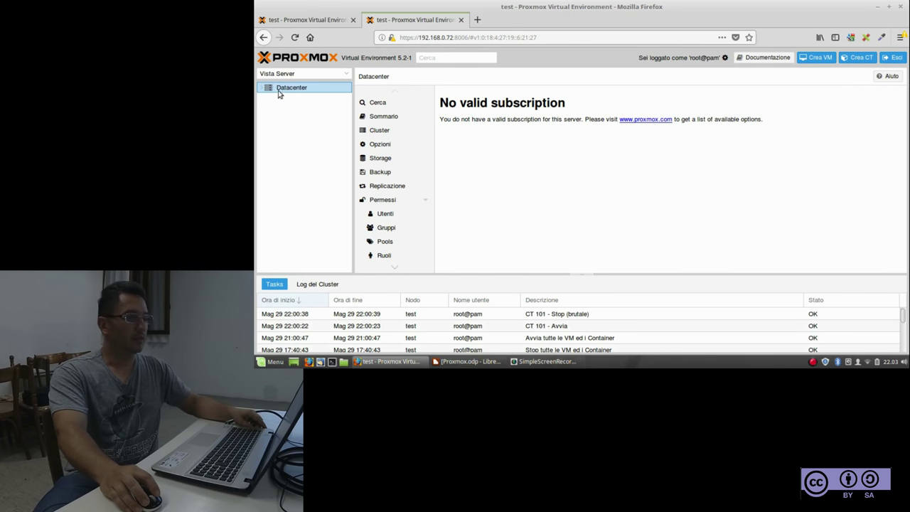
Check Datacenter Permessi, list all resources via Cerca, and expand the Datacenter tree
click(418, 201)
click(427, 203)
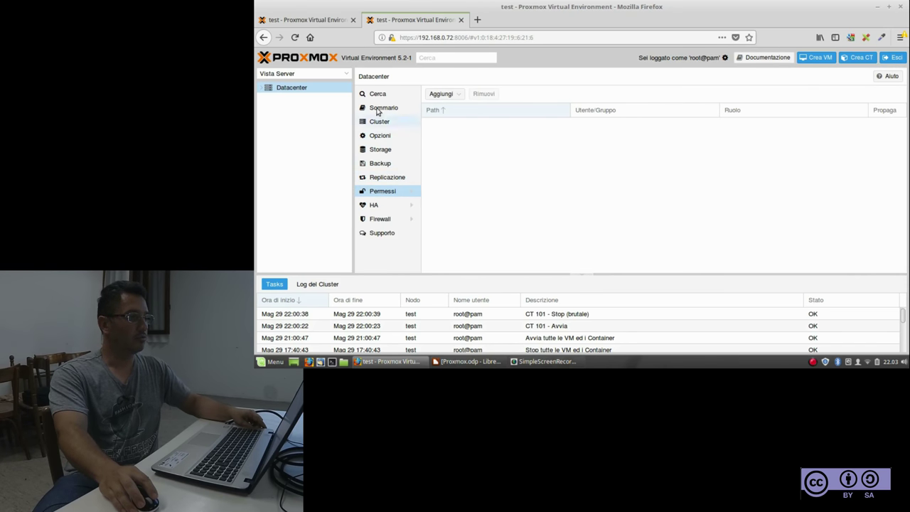
click(377, 96)
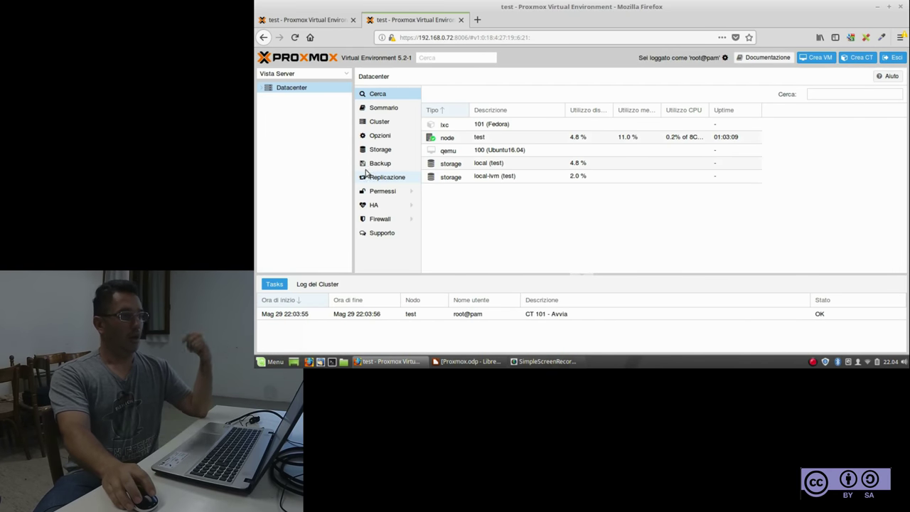
double_click(267, 93)
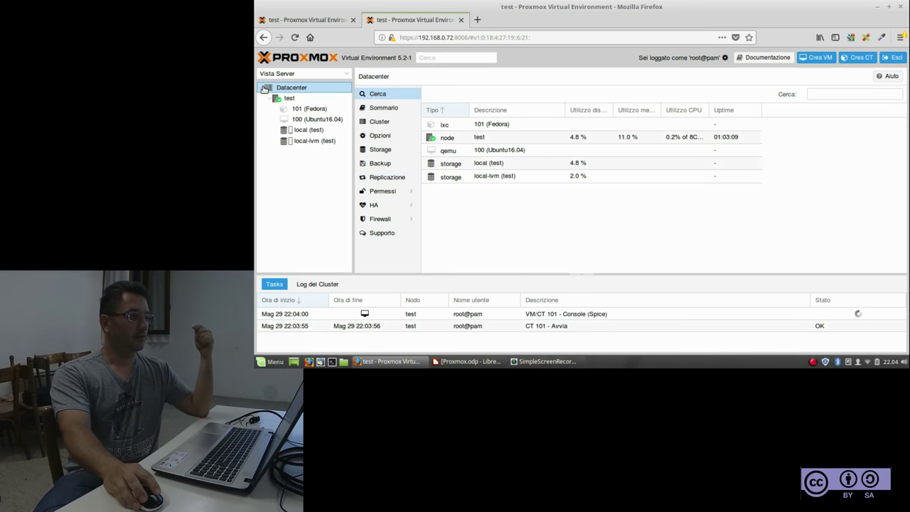
Expand node test, browse 101, 100 and local, then show local-lvm's vm-100 and vm-101 disks
click(271, 100)
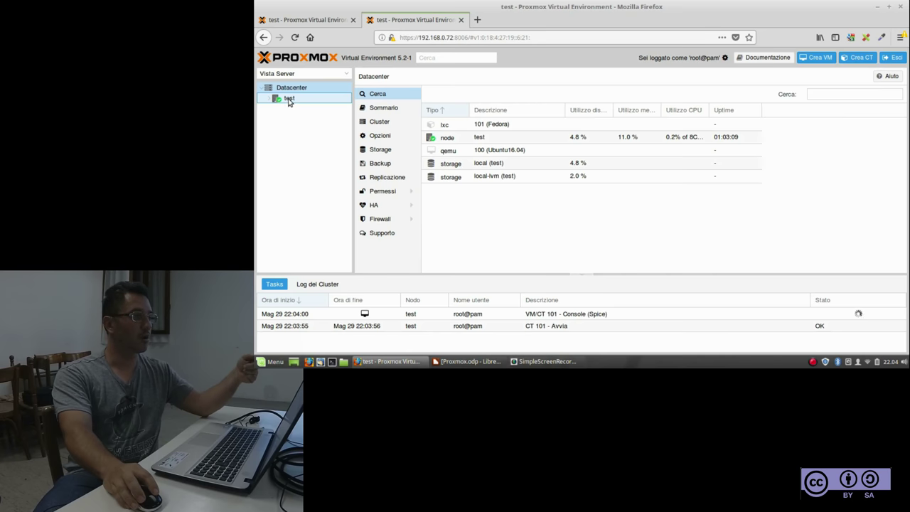
click(290, 104)
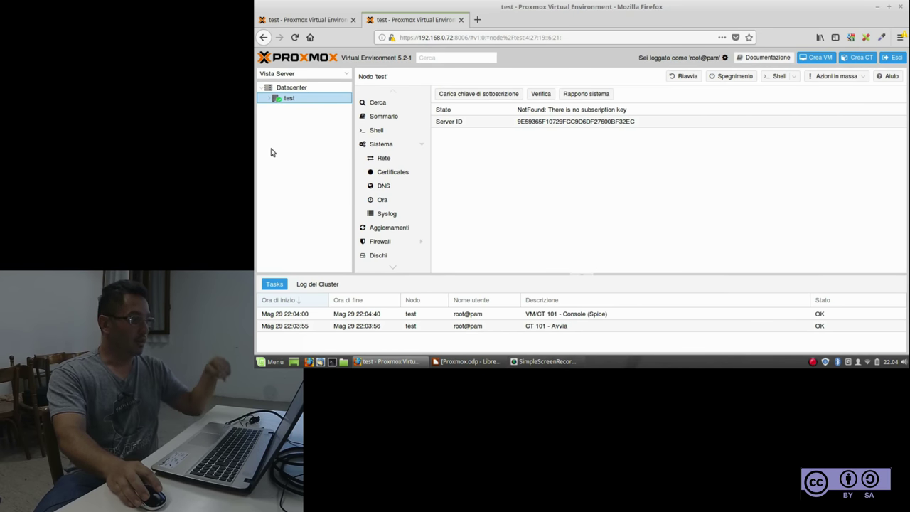
click(268, 99)
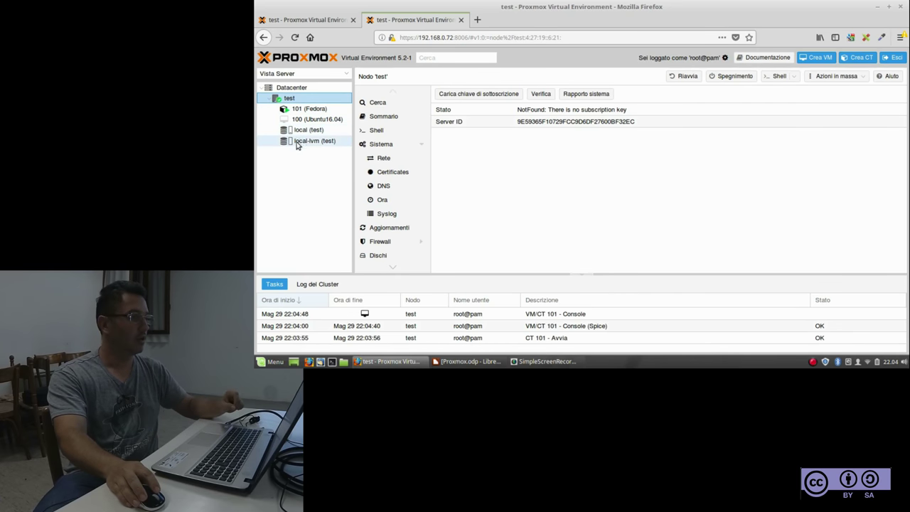
click(301, 110)
click(301, 120)
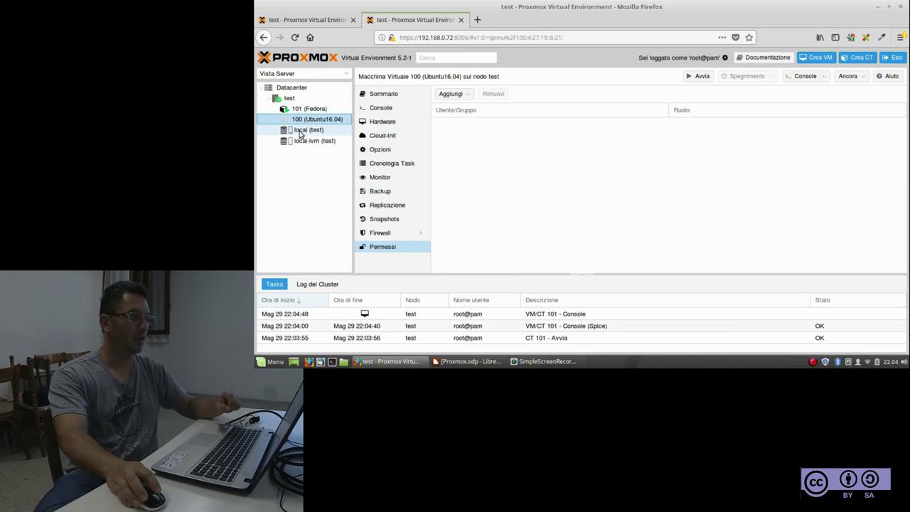
click(300, 131)
click(301, 142)
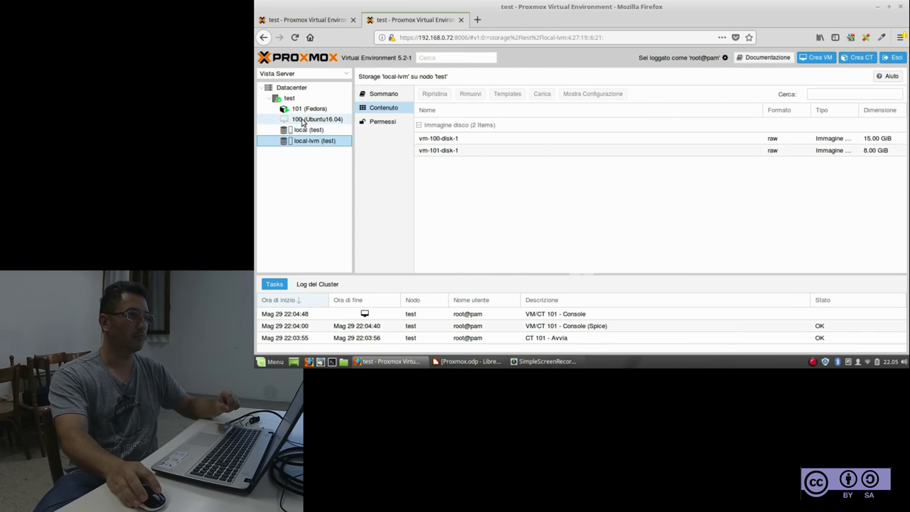
Browse container 101 and VM 100 Permessi, then return to node test's overview
click(303, 110)
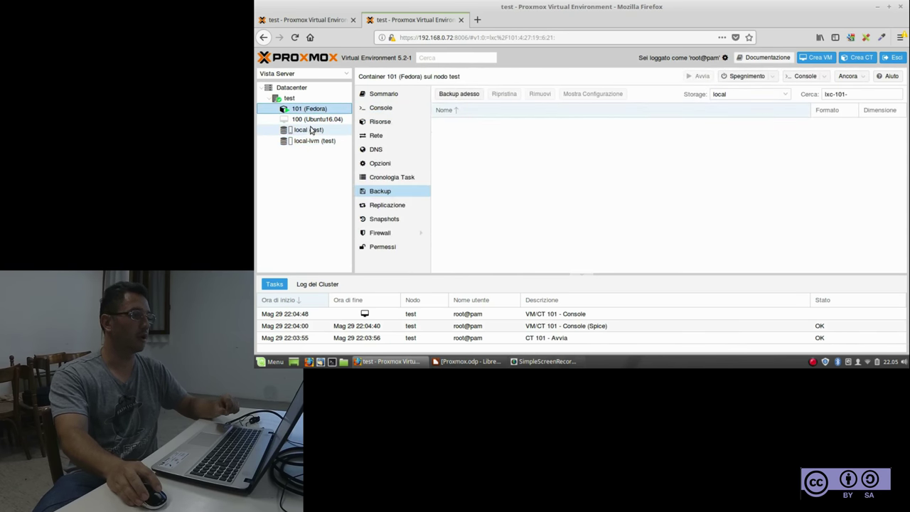
click(319, 120)
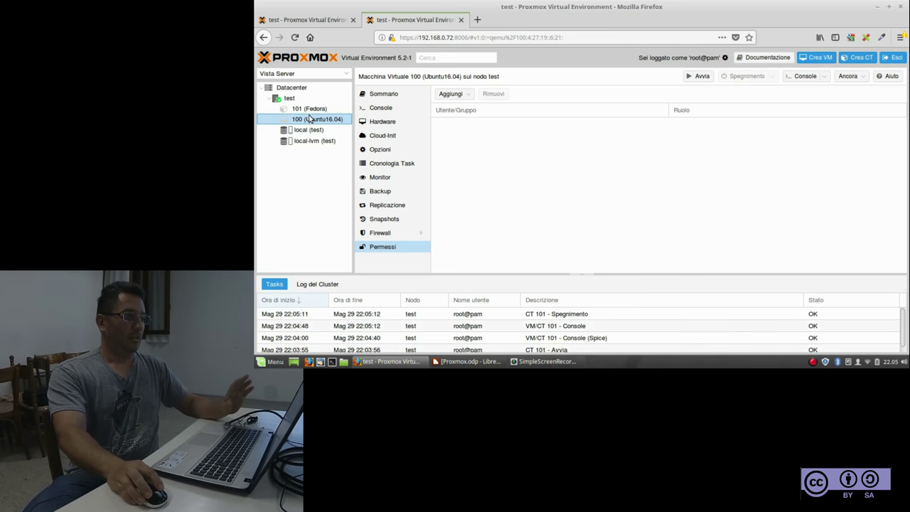
click(300, 97)
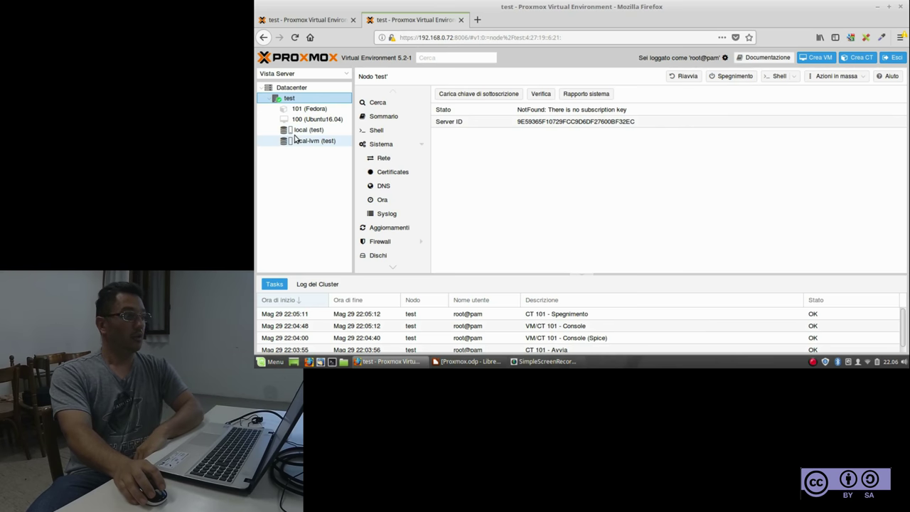
Show local (test) contents: the Ubuntu 16.04.3 server ISO and three container templates
click(300, 132)
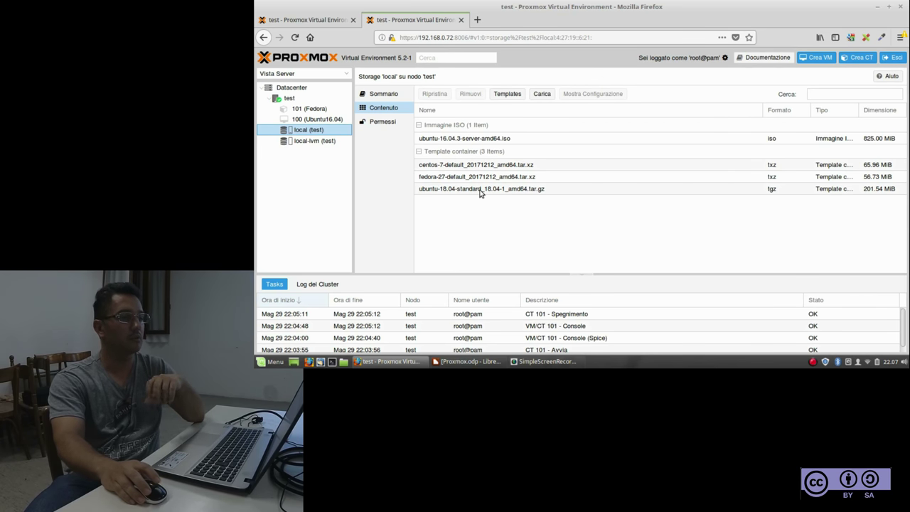
click(513, 94)
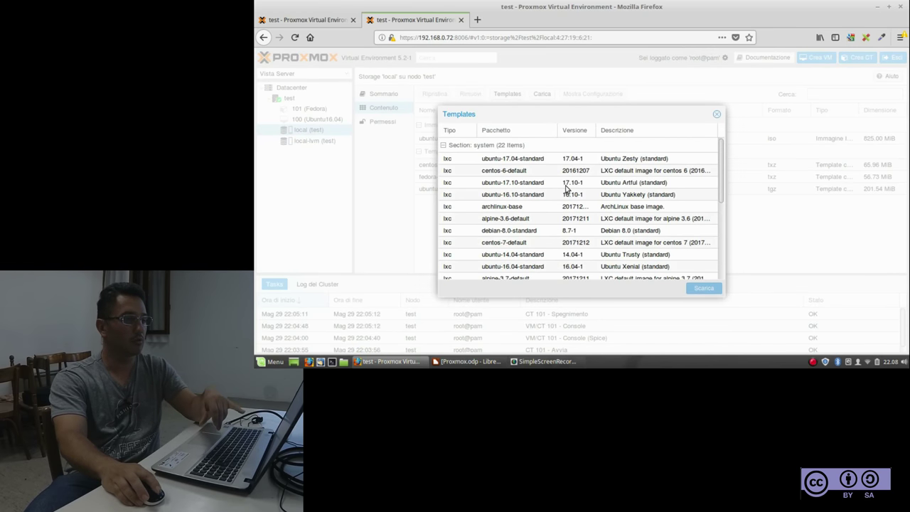
scroll(568, 192, down, 2)
scroll(568, 194, down, 2)
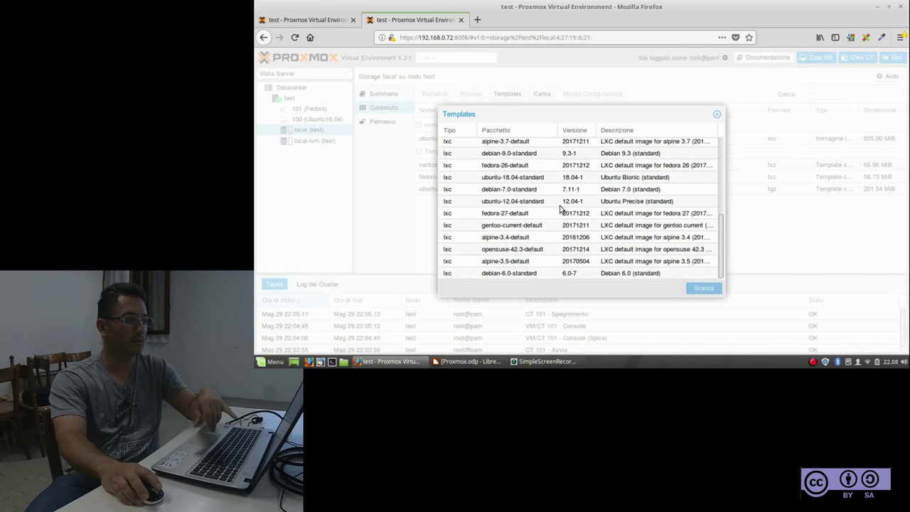
scroll(532, 224, up, 4)
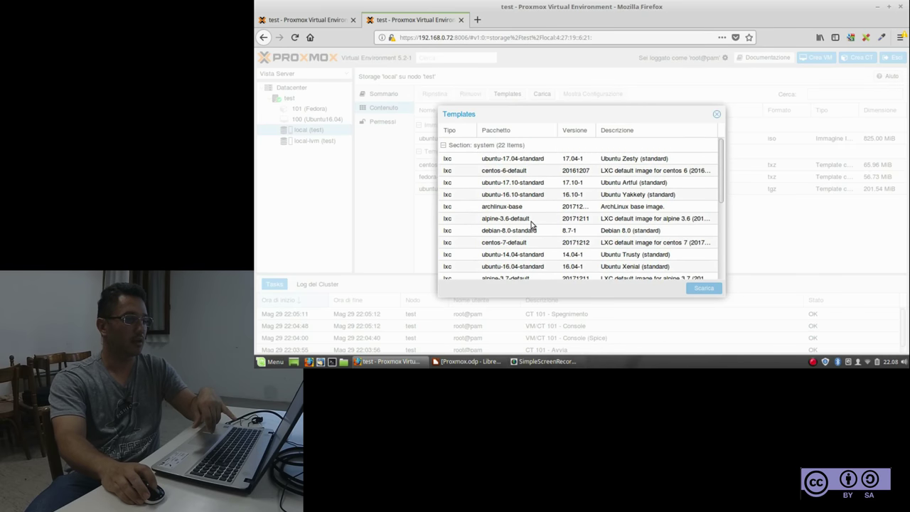
click(508, 174)
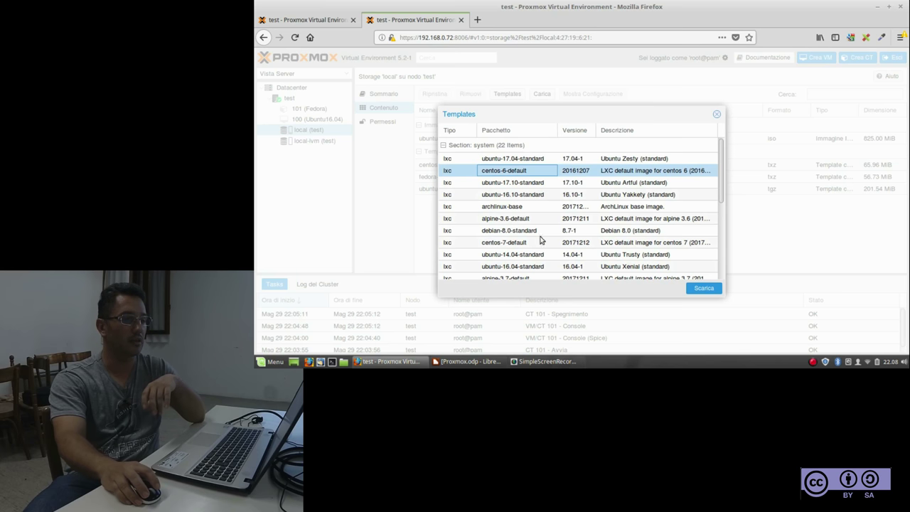
click(717, 114)
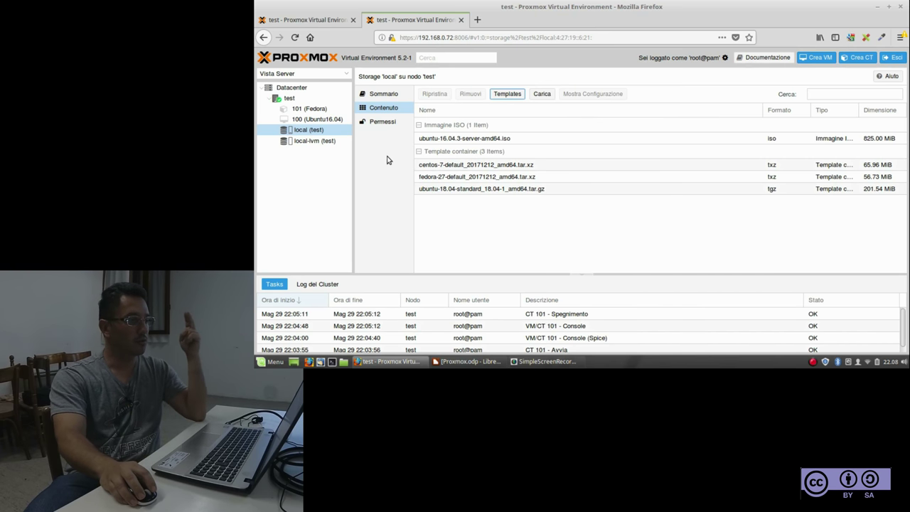
Show local-lvm (test) with the 15 GiB and 8 GiB VM disk images
click(306, 141)
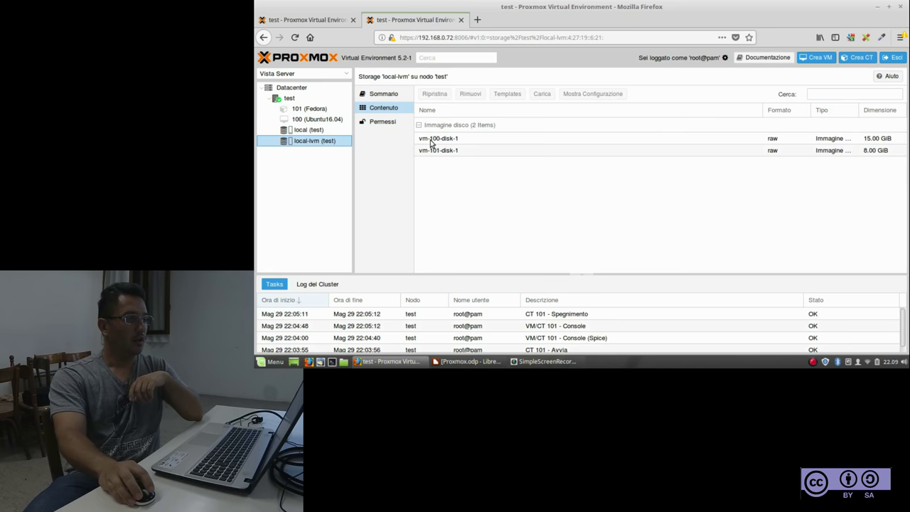
Inspect the vm-100-disk-1 and vm-101-disk-1 images, open container 101, then return to node test
click(432, 140)
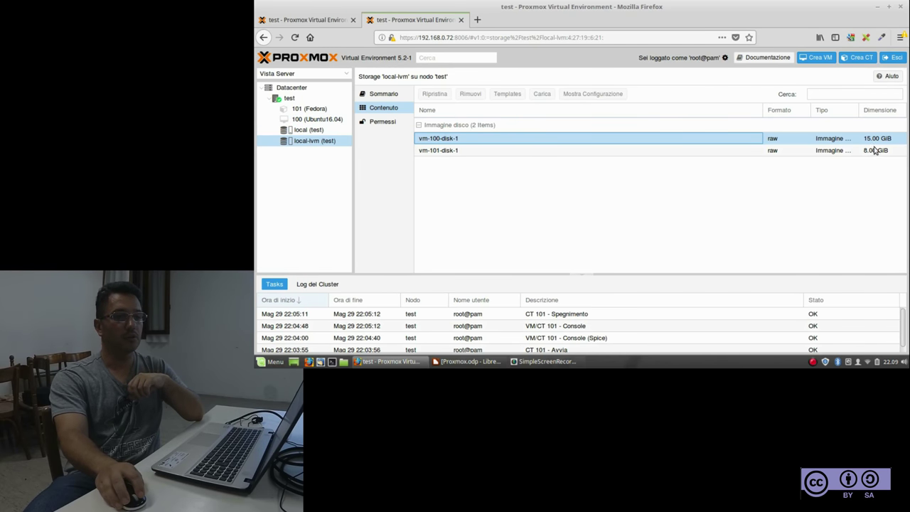
click(436, 153)
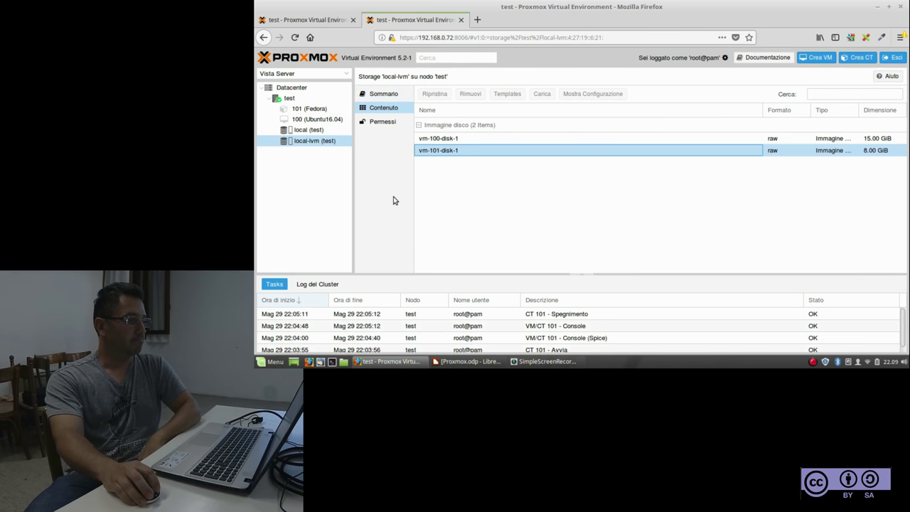
click(304, 111)
click(292, 99)
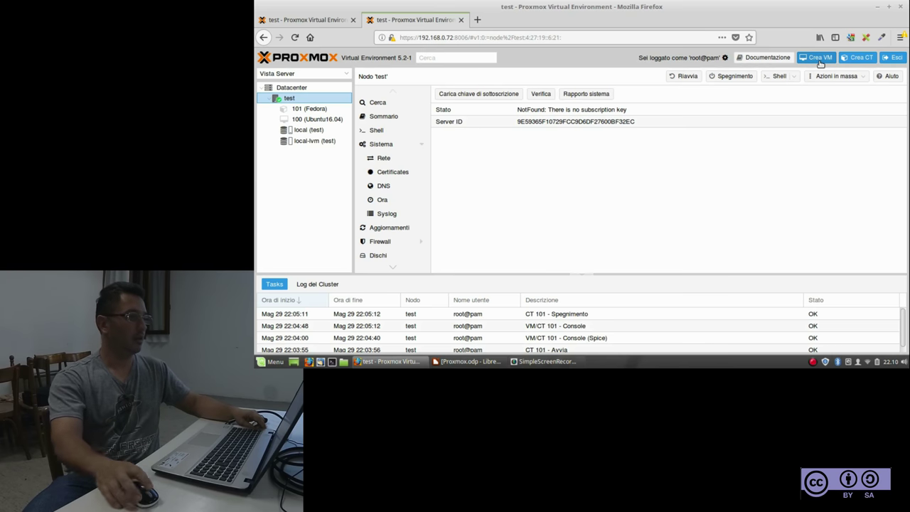
Open the local storage's ISO upload dialog, then cancel the file chooser and close the dialog
click(307, 132)
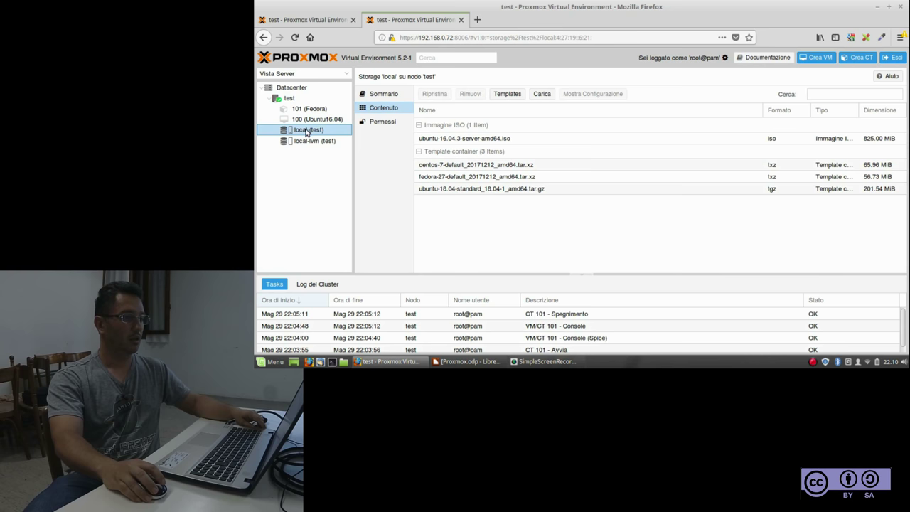
click(542, 95)
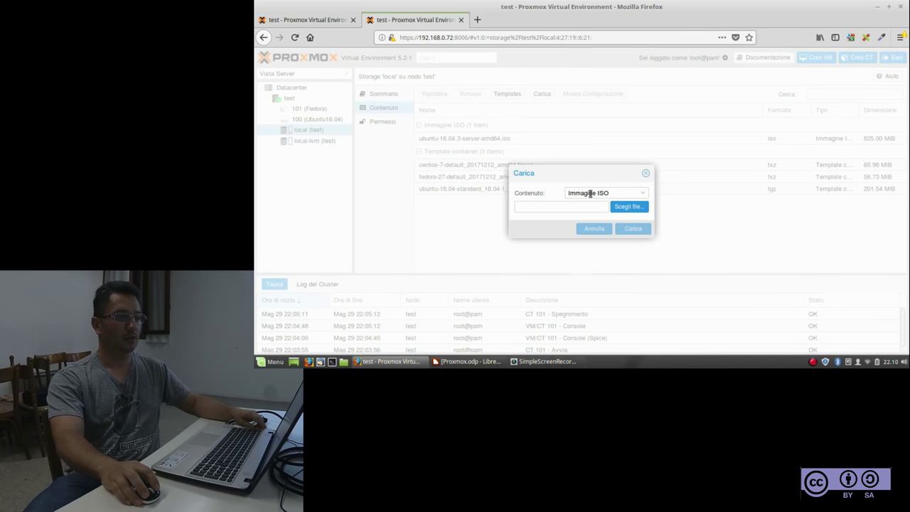
click(627, 207)
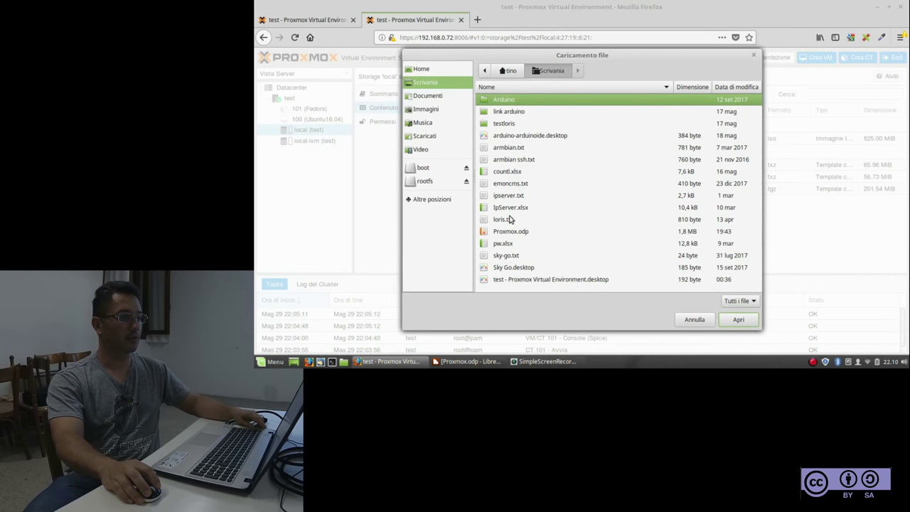
click(754, 57)
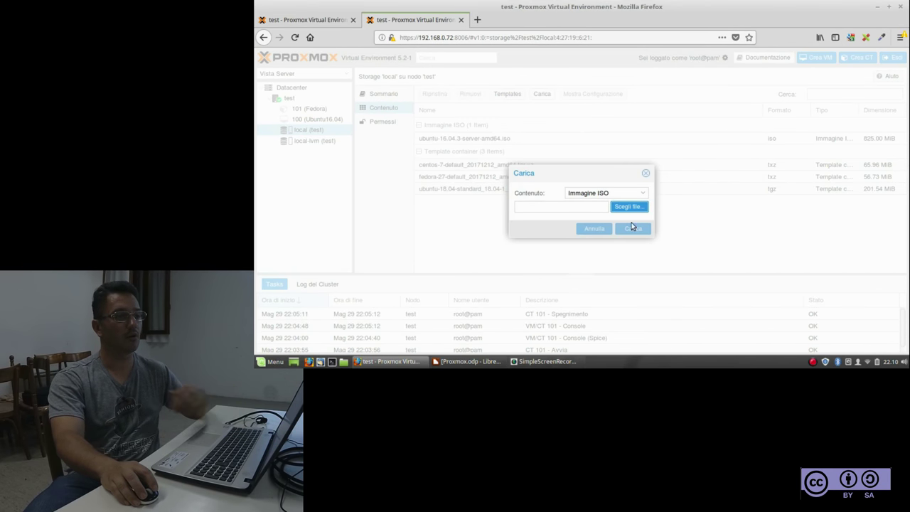
click(647, 174)
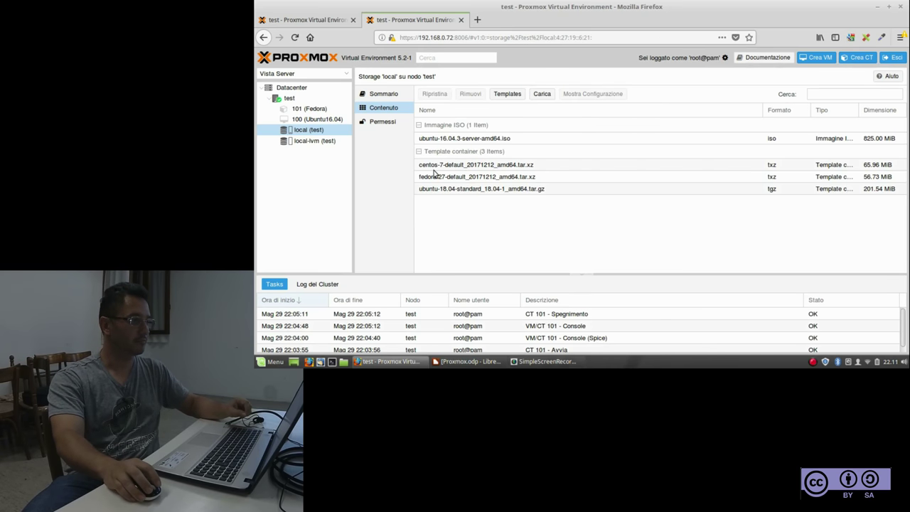
Launch the Crea VM wizard, which proposes VM ID 102 on node test
click(822, 59)
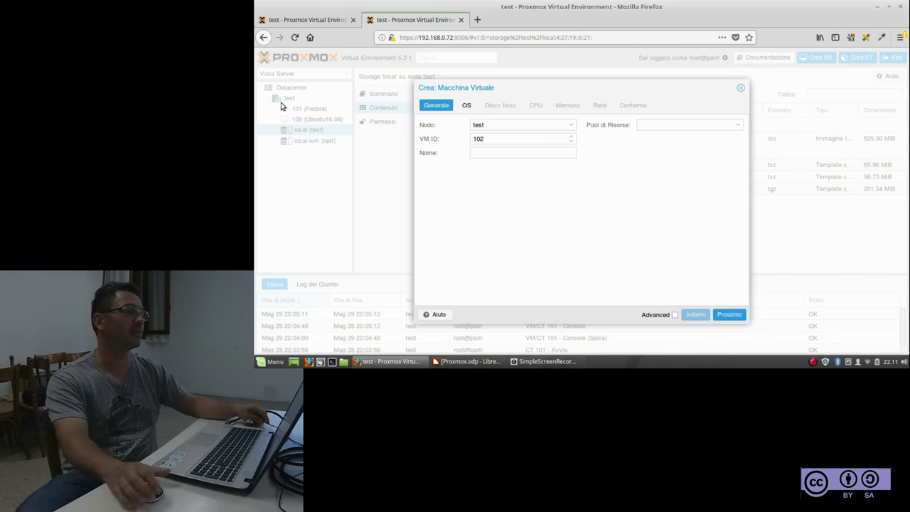
click(570, 124)
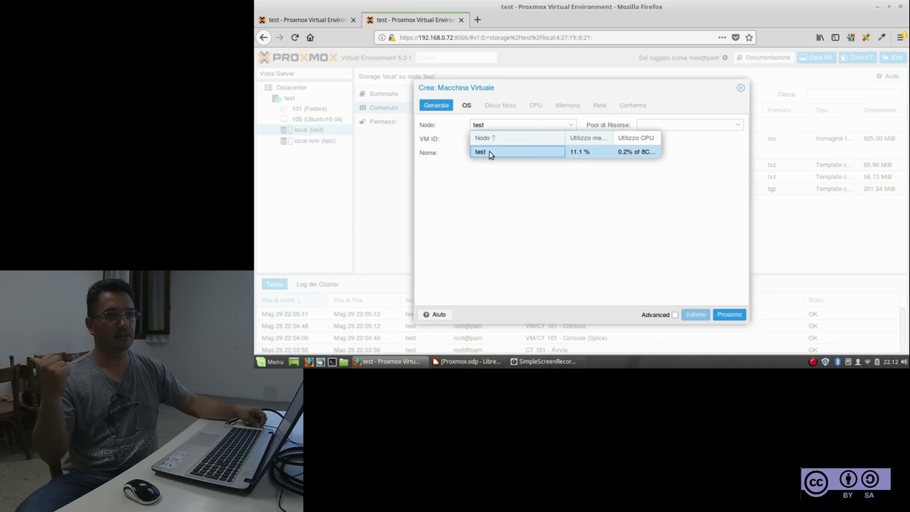
click(475, 203)
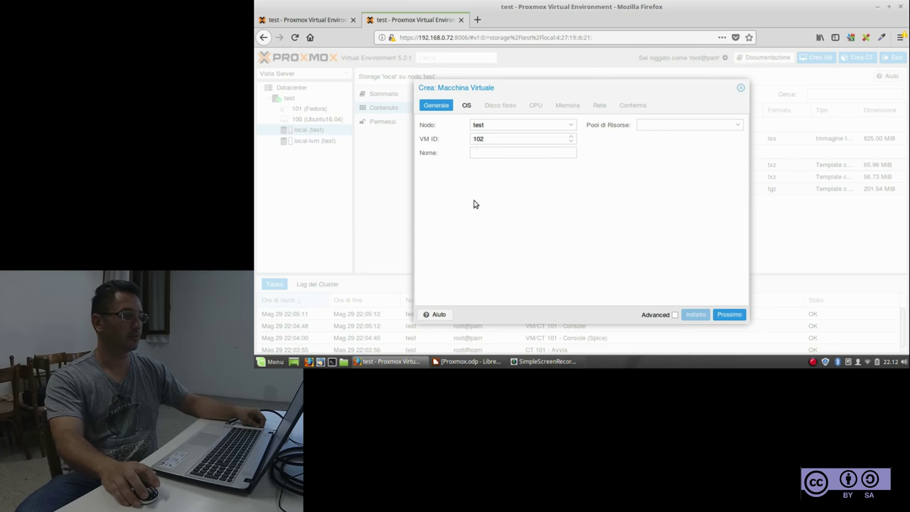
drag(492, 138, 471, 138)
drag(477, 196, 477, 196)
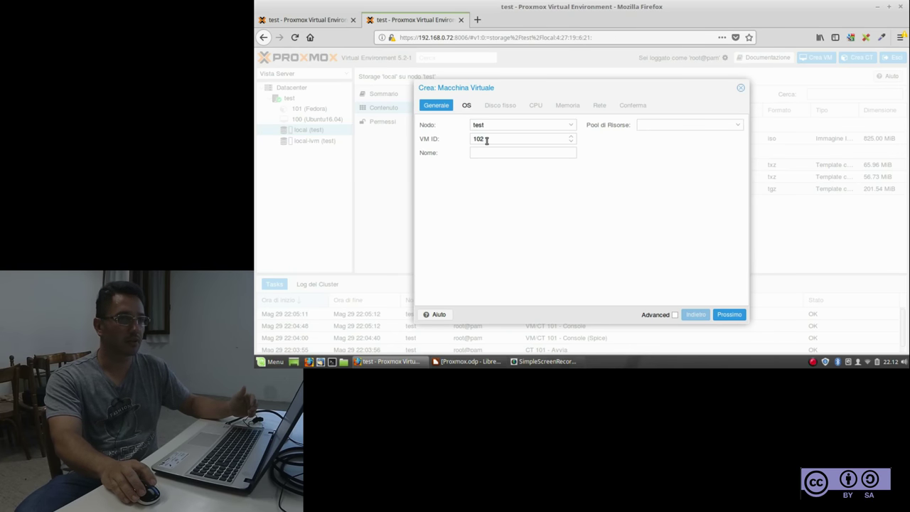
Enter 'UbuntuServer' as the new VM's name
click(486, 155)
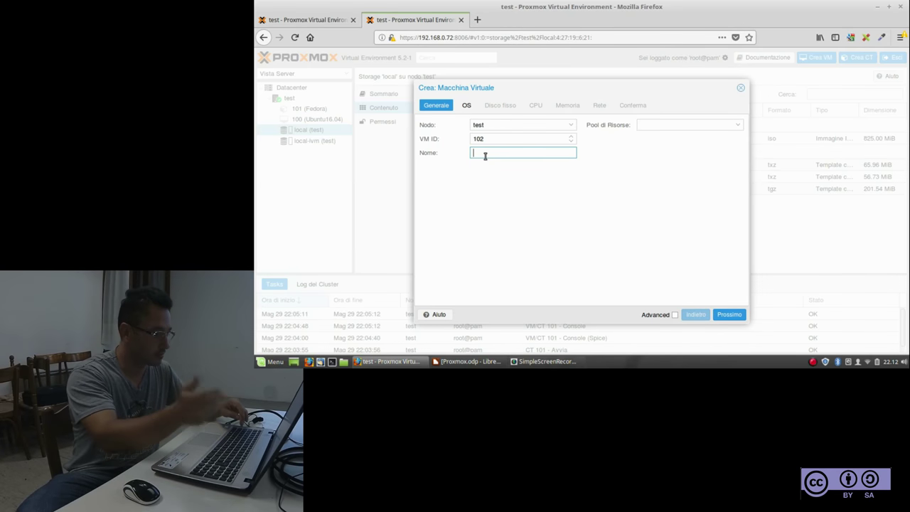
text(Ubuntu)
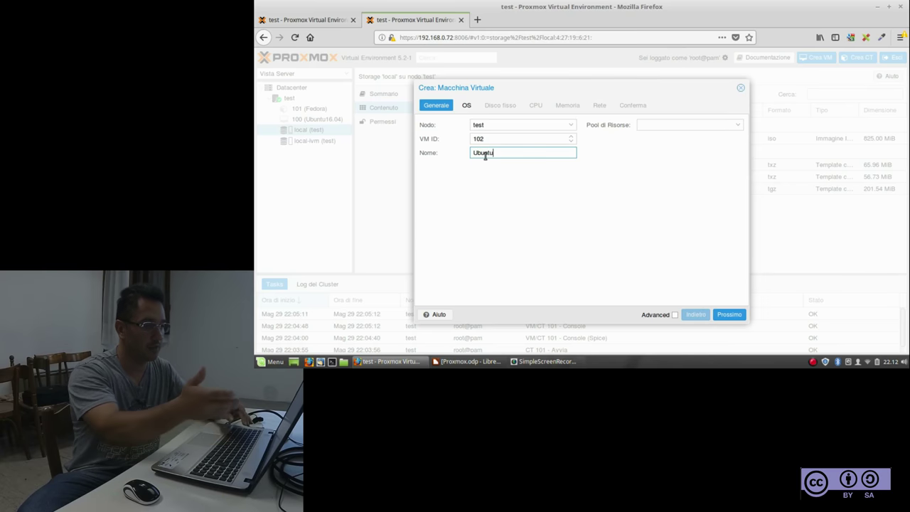
text(Se)
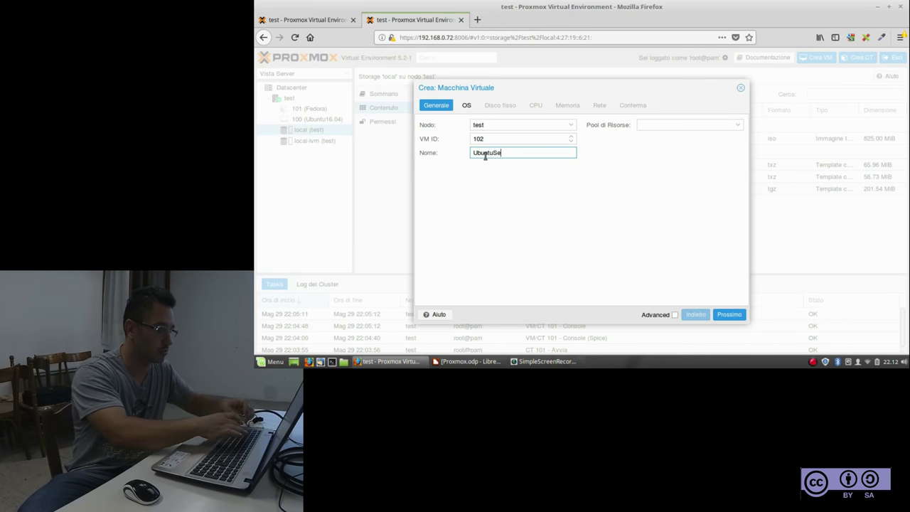
text(rver)
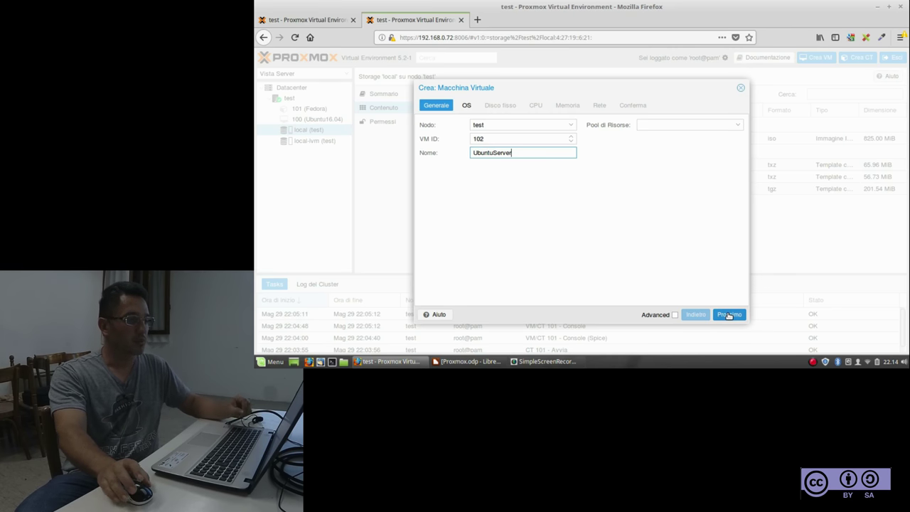
Advance from the General tab to the wizard's OS step
click(726, 315)
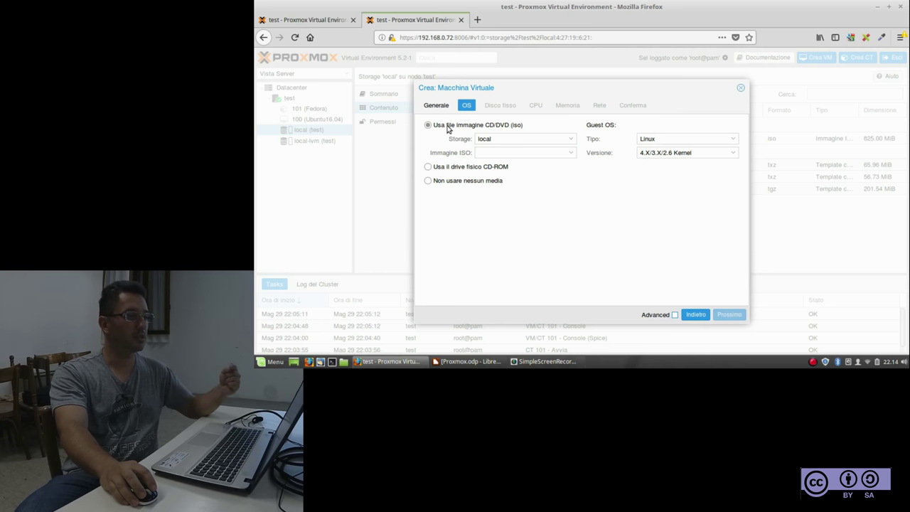
click(429, 167)
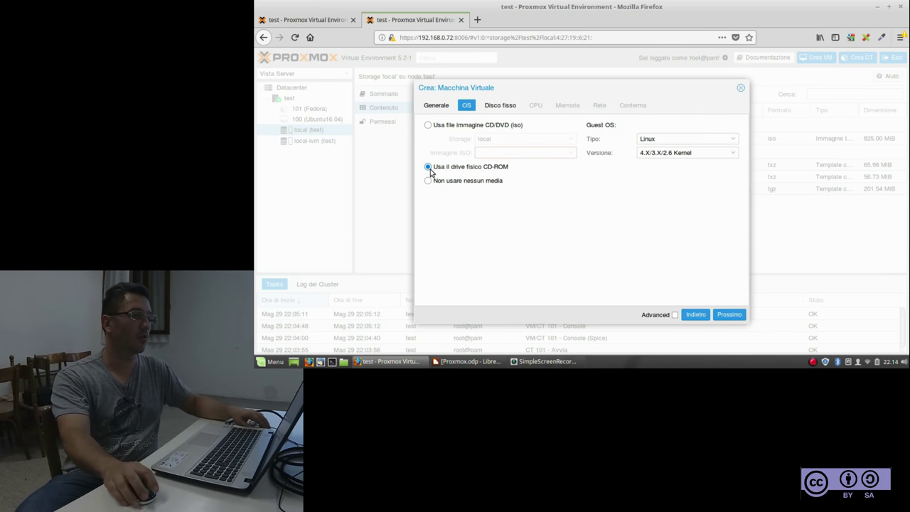
click(428, 127)
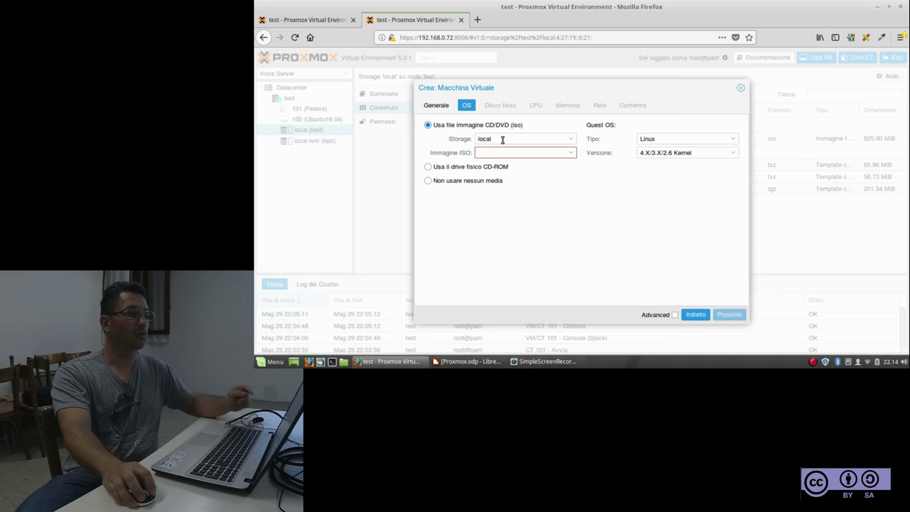
drag(497, 139, 470, 138)
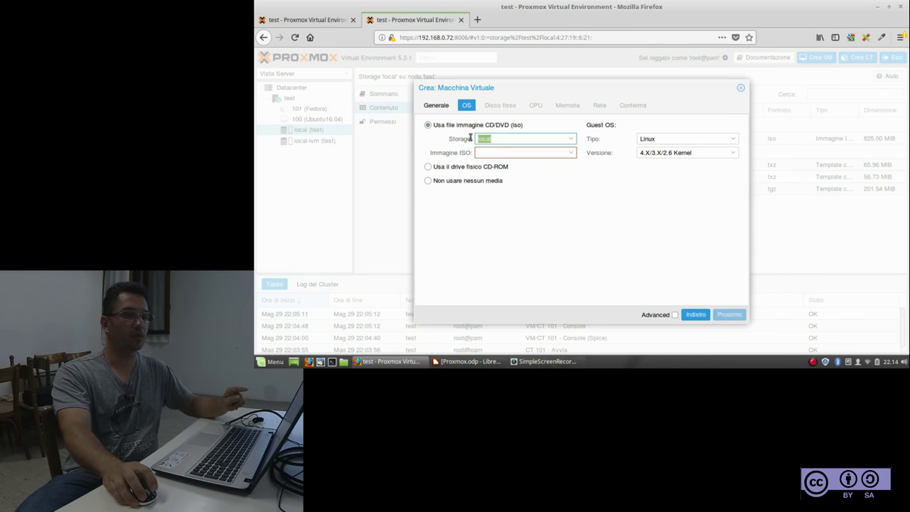
Select ubuntu-16.04.3-server-amd64.iso from local storage as the VM's ISO image
click(471, 138)
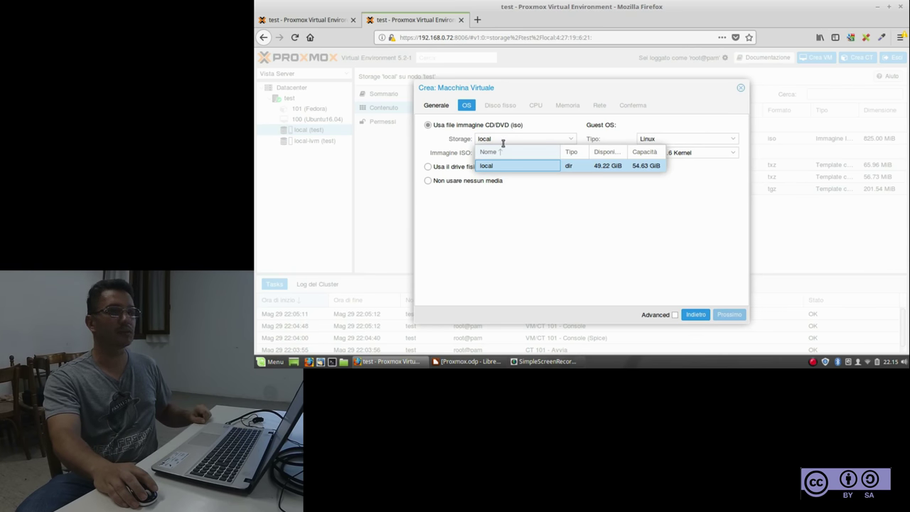
click(497, 168)
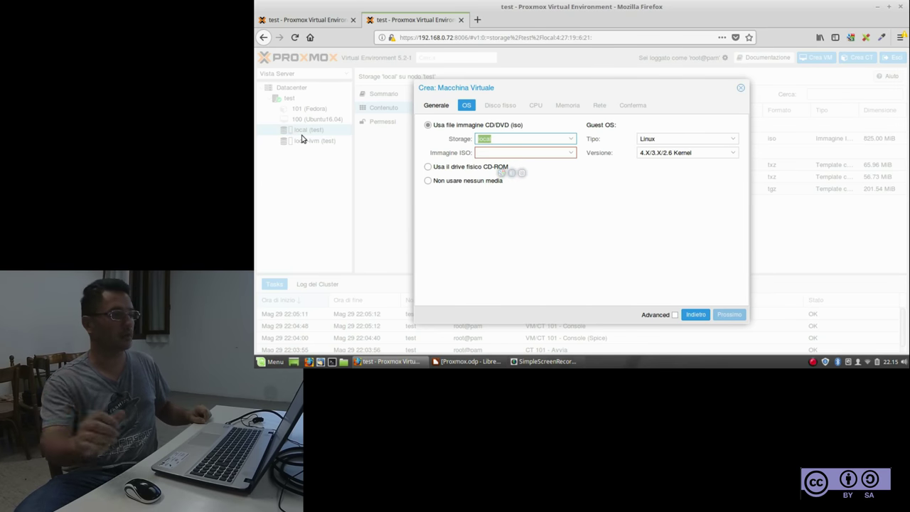
click(572, 153)
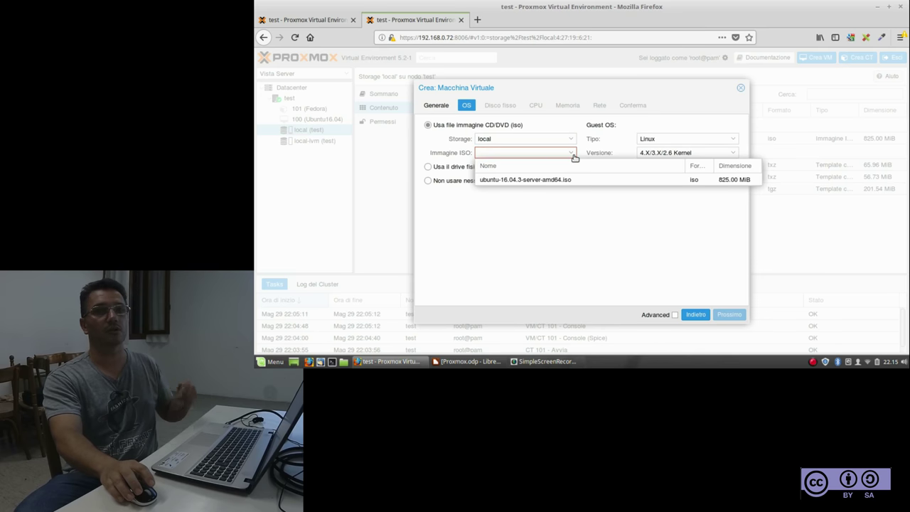
click(539, 181)
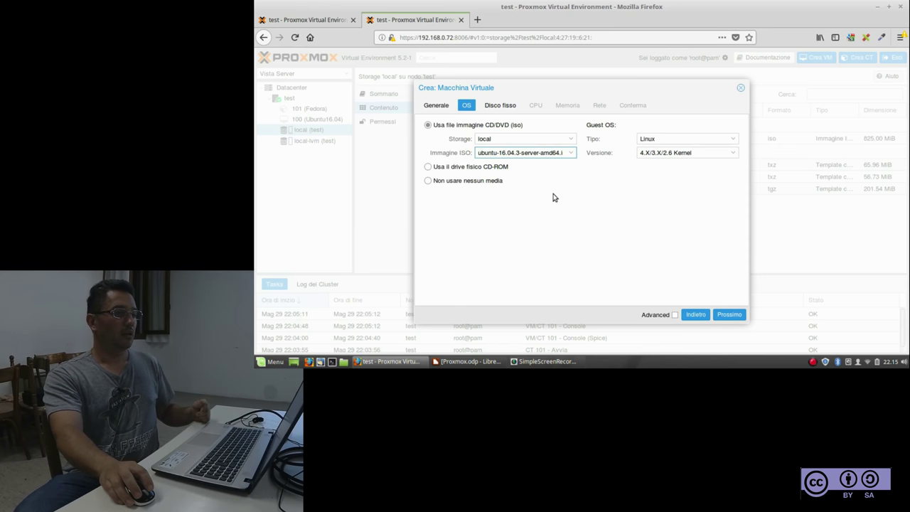
Keep Linux as the guest OS type and advance to the Hard Disk step
click(672, 139)
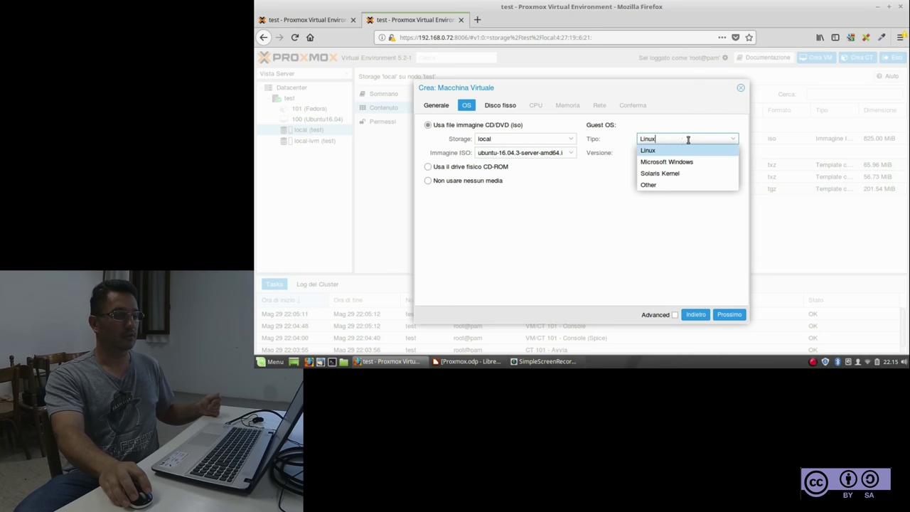
click(683, 139)
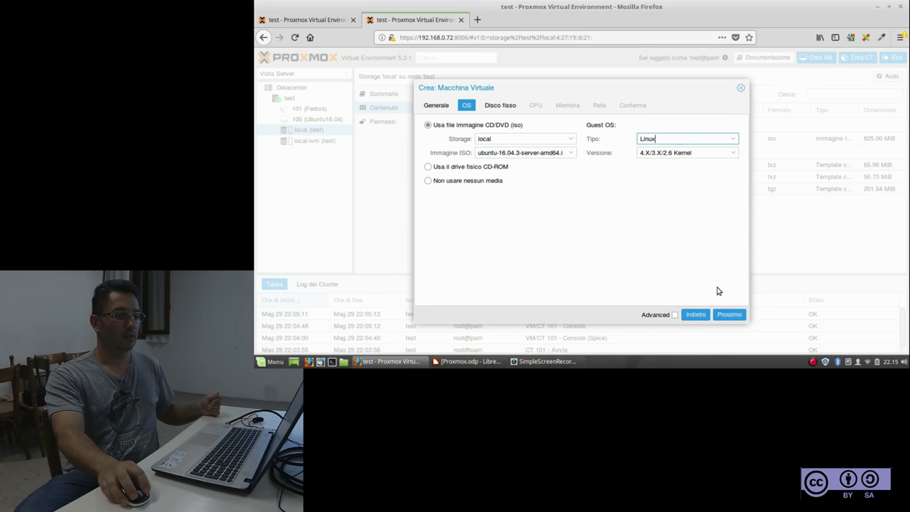
click(726, 315)
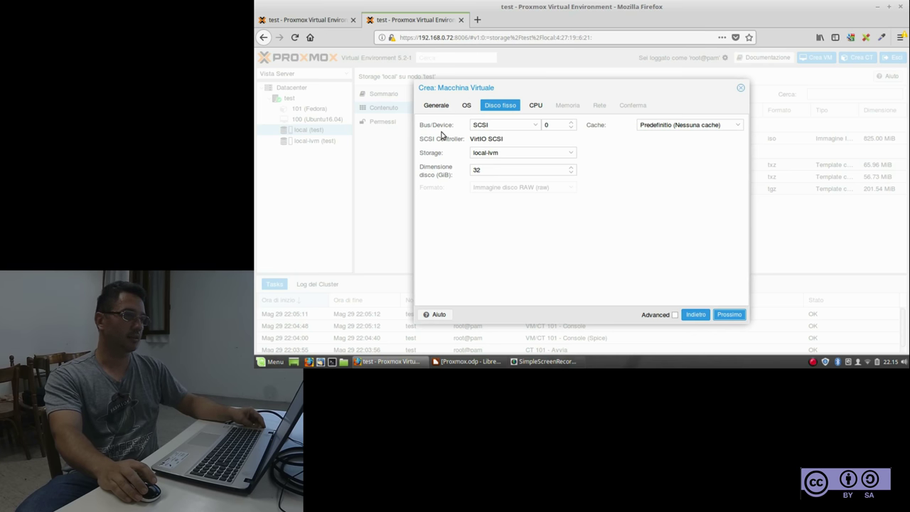
Set the disk bus to VirtIO Block and show the available storage pools
click(535, 126)
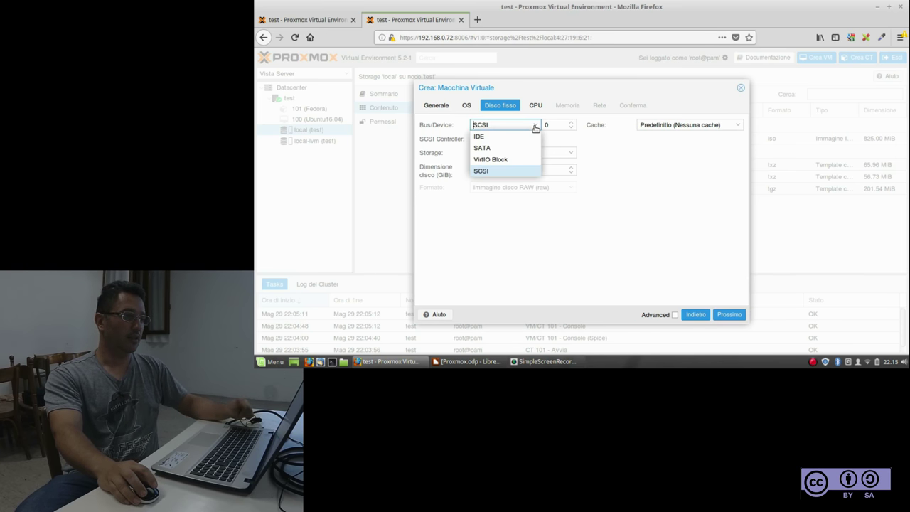
click(500, 160)
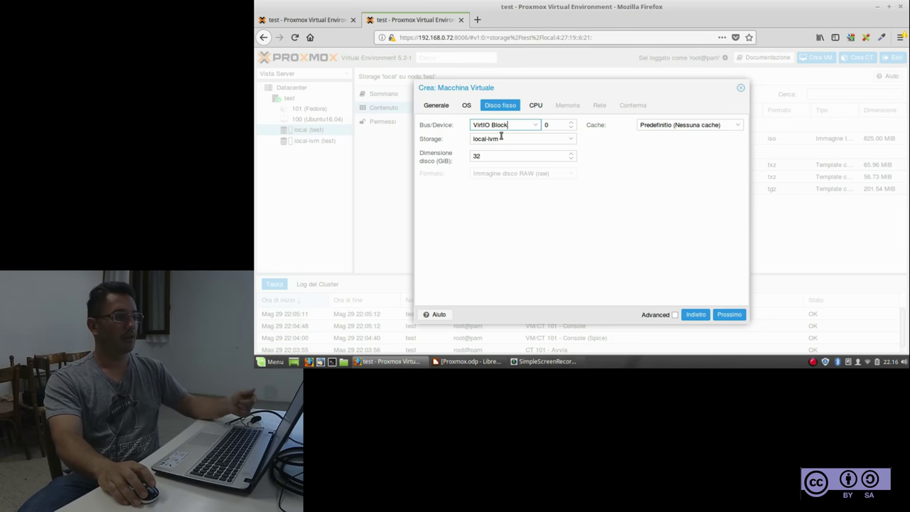
click(502, 139)
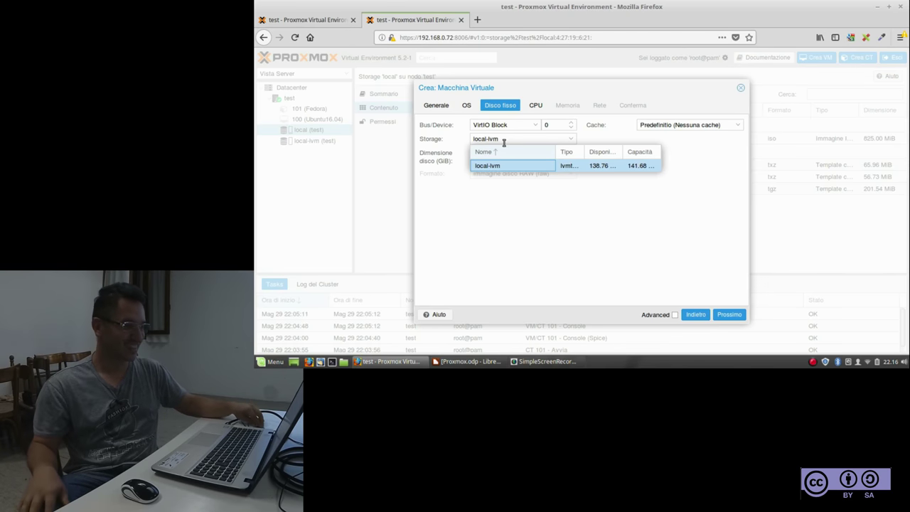
click(545, 203)
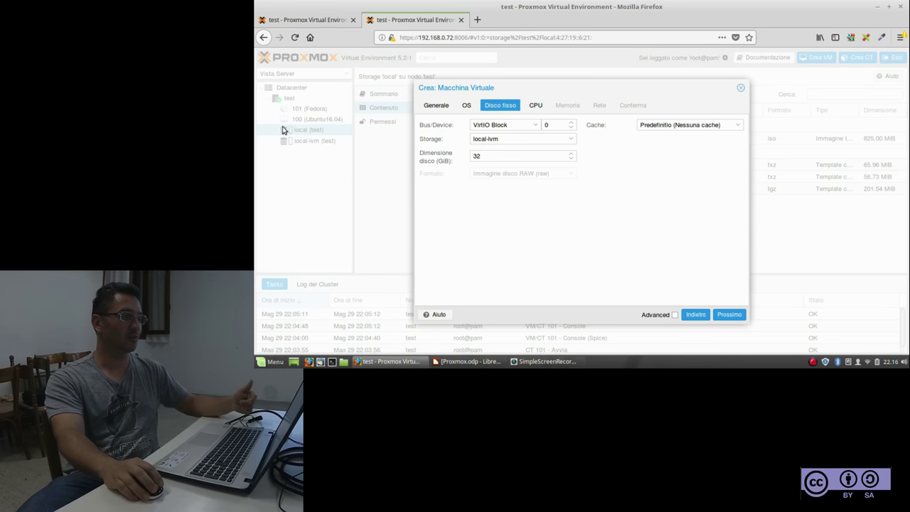
click(510, 142)
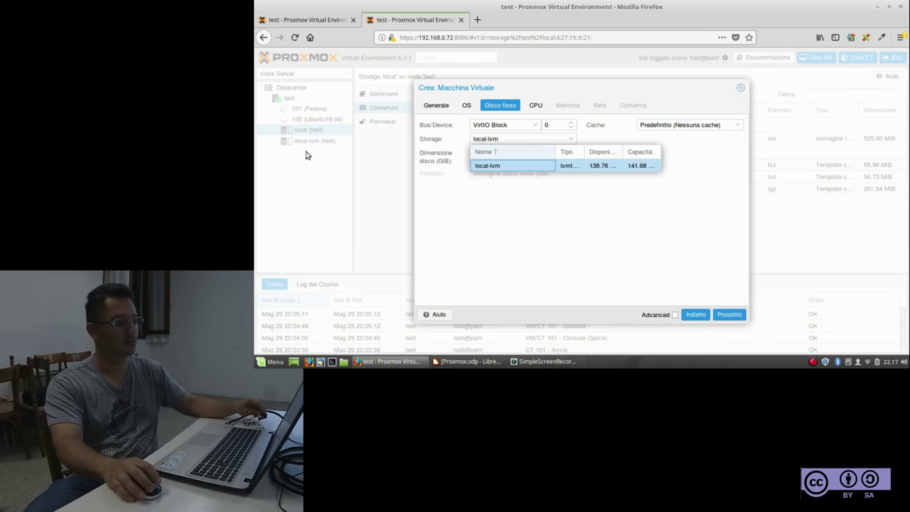
click(498, 235)
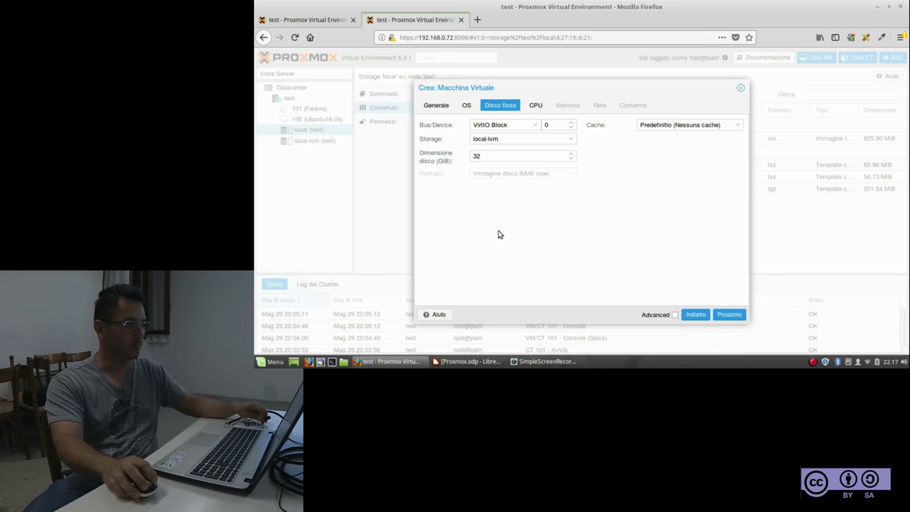
click(505, 139)
click(495, 167)
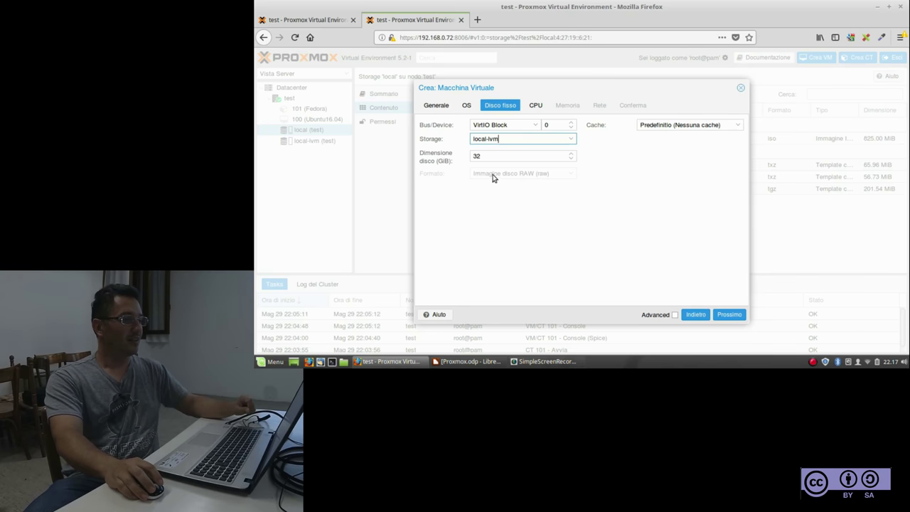
click(486, 156)
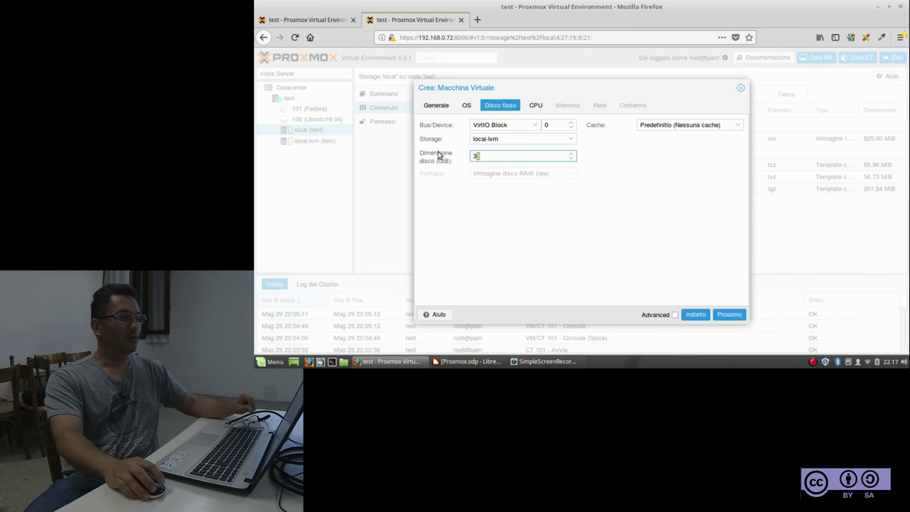
click(488, 212)
double_click(488, 156)
click(532, 211)
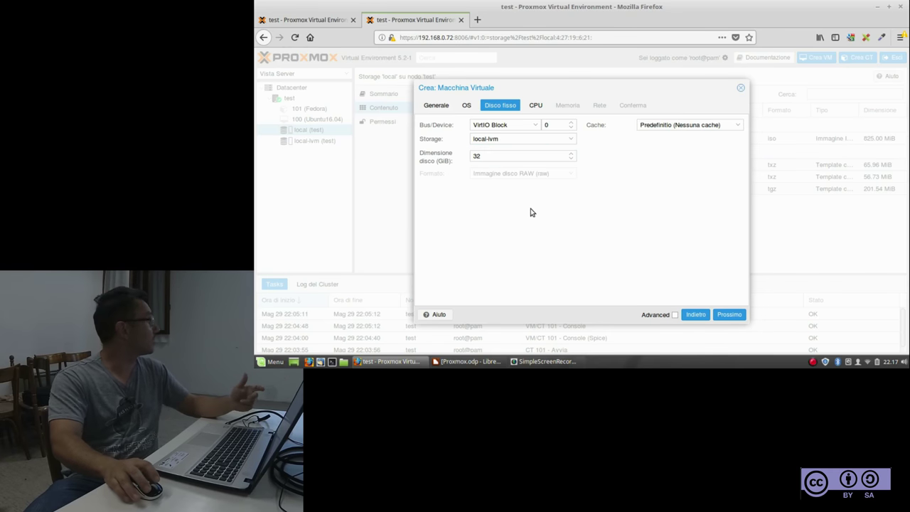
double_click(500, 157)
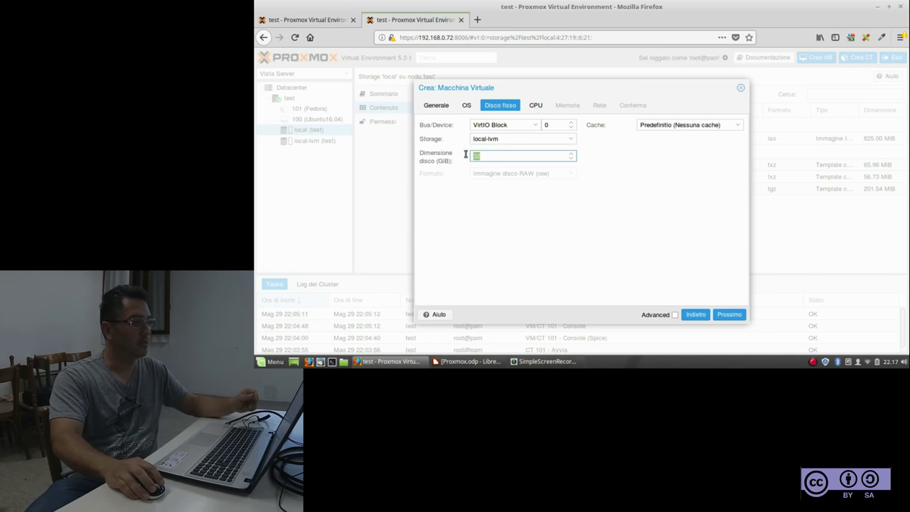
Set the disk size to 15 GiB and continue to the CPU step
text(15)
click(529, 222)
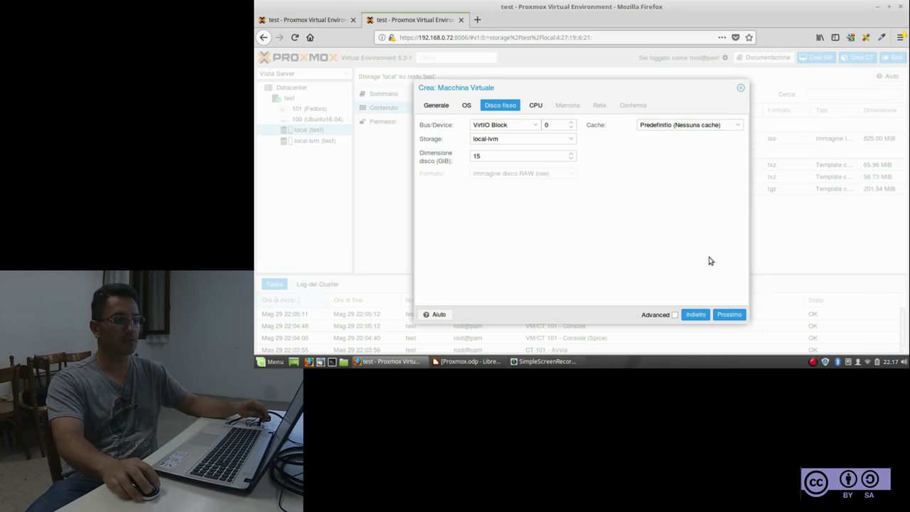
click(738, 316)
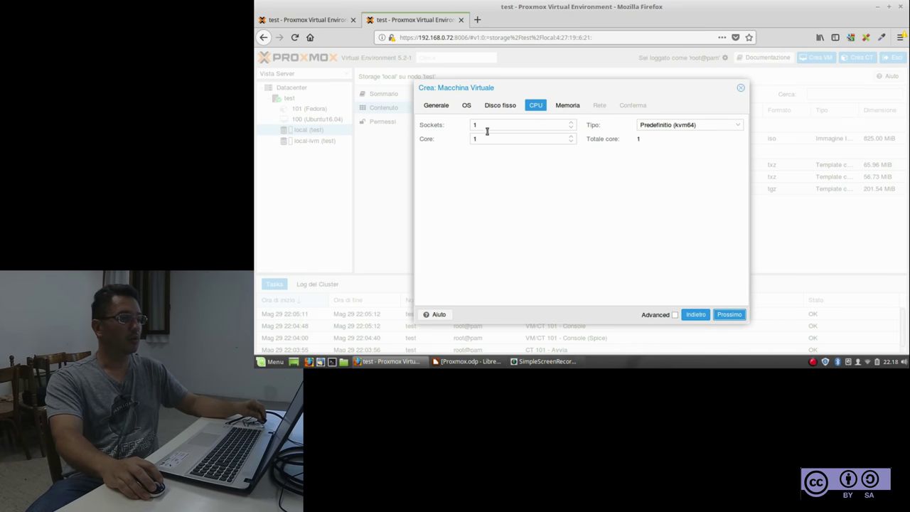
Keep the default CPU, set memory to 1024 MiB, and continue to the Network step
click(724, 315)
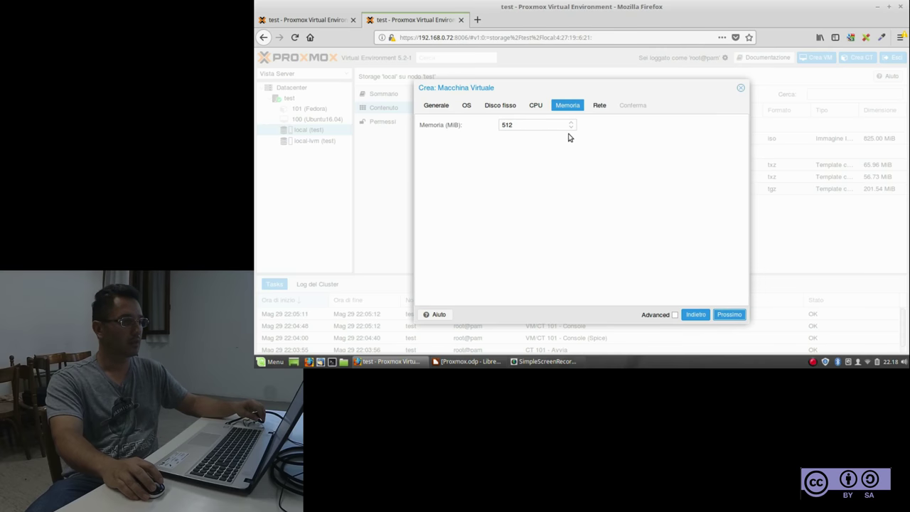
drag(536, 126, 602, 179)
text(1024)
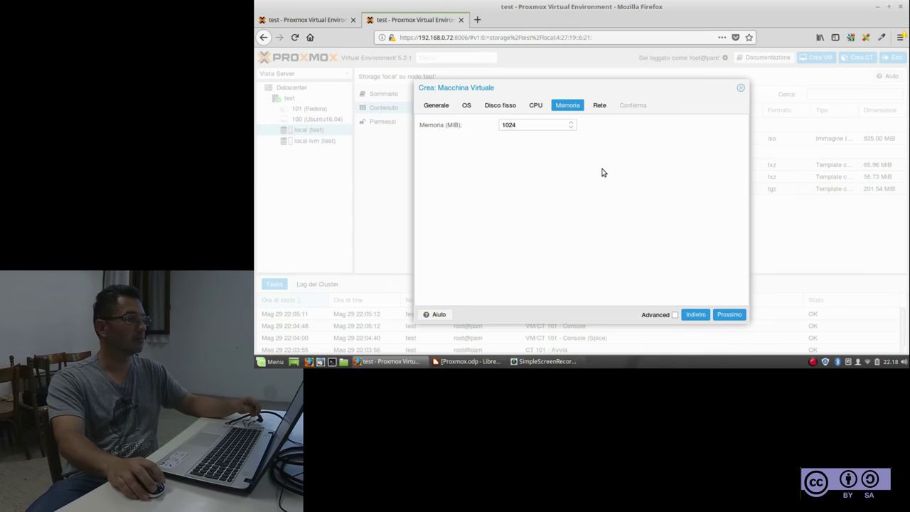
click(603, 174)
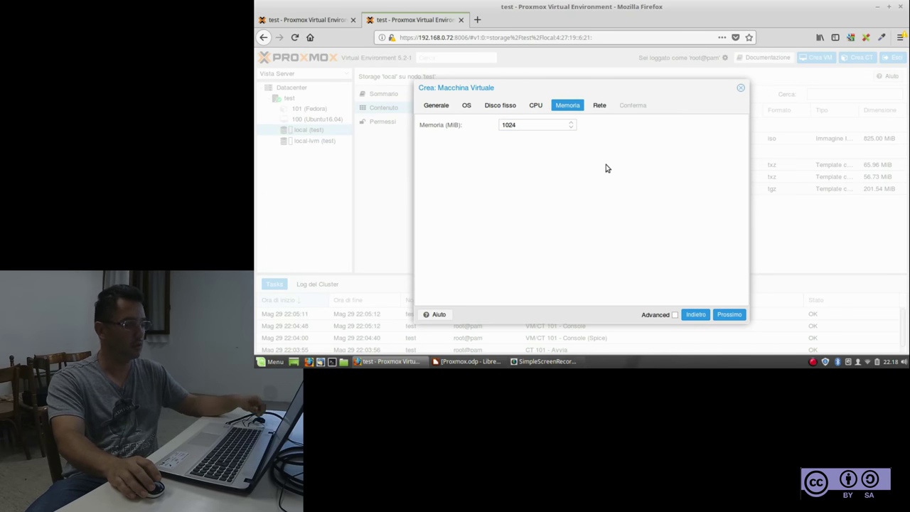
click(726, 315)
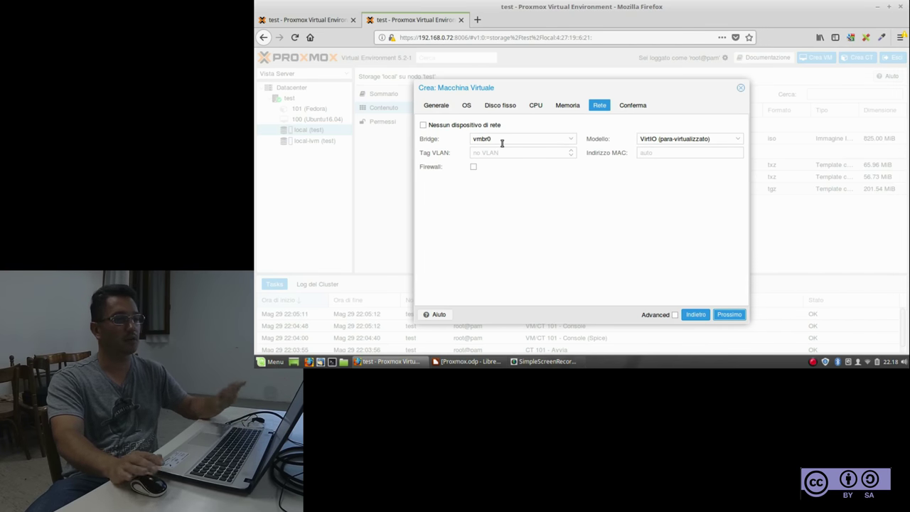
Accept the default vmbr0 network, review the summary, and create VM 102 'UbuntuServer'
click(730, 315)
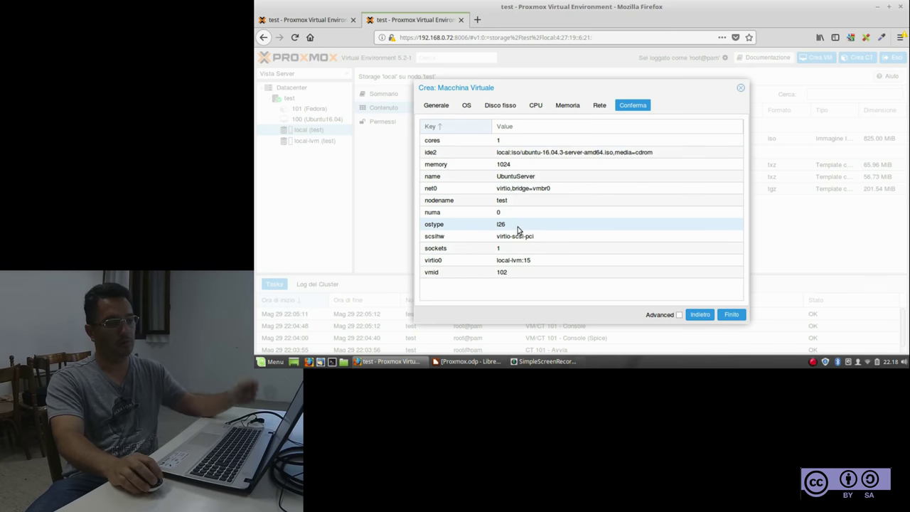
click(724, 314)
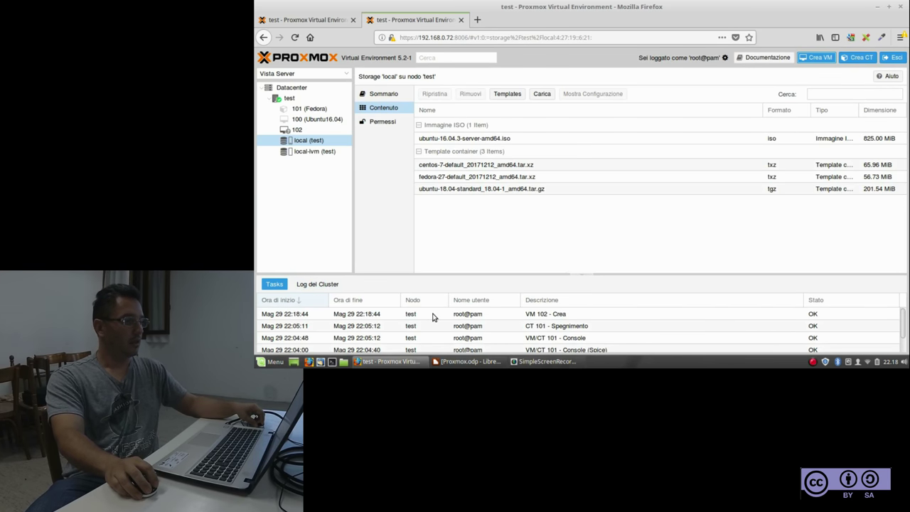
click(297, 132)
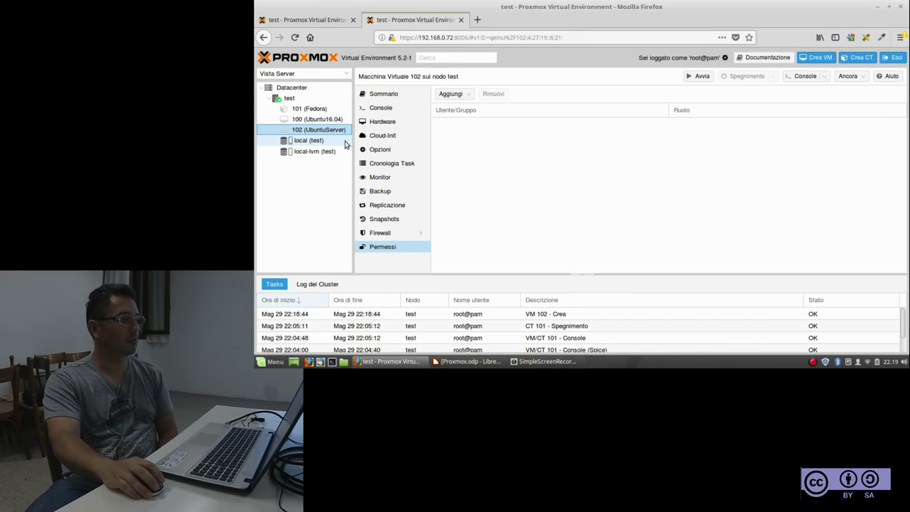
right_click(322, 131)
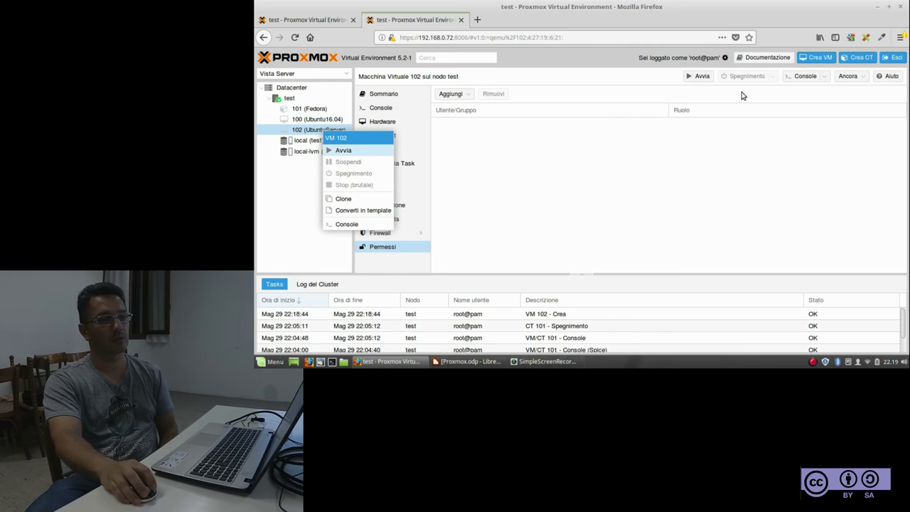
click(640, 82)
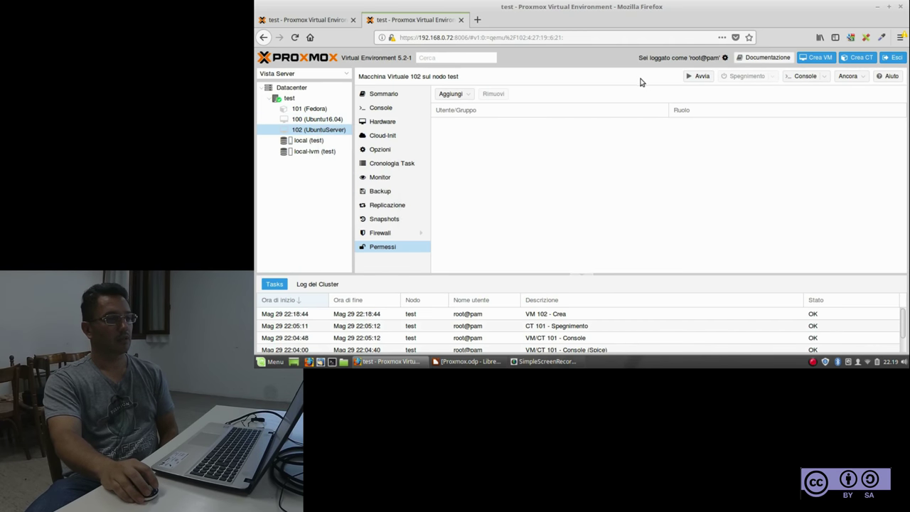
click(701, 76)
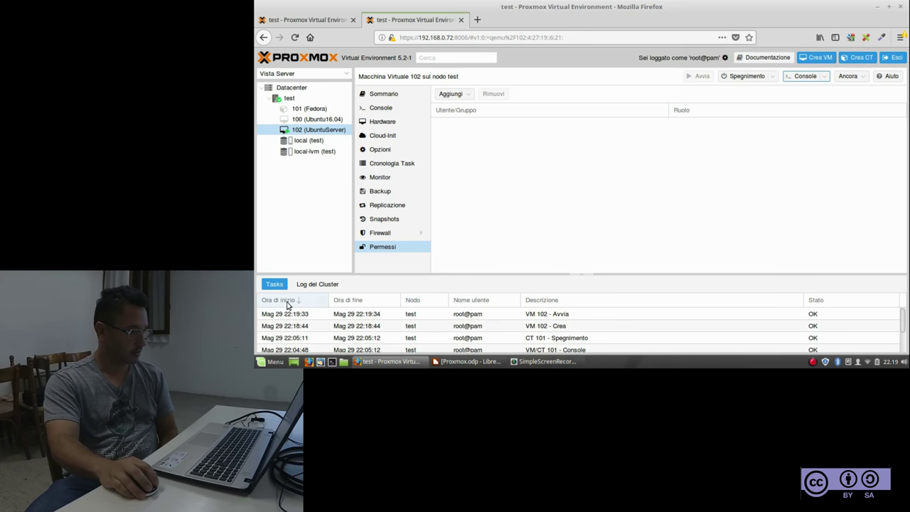
scroll(426, 333, down, 2)
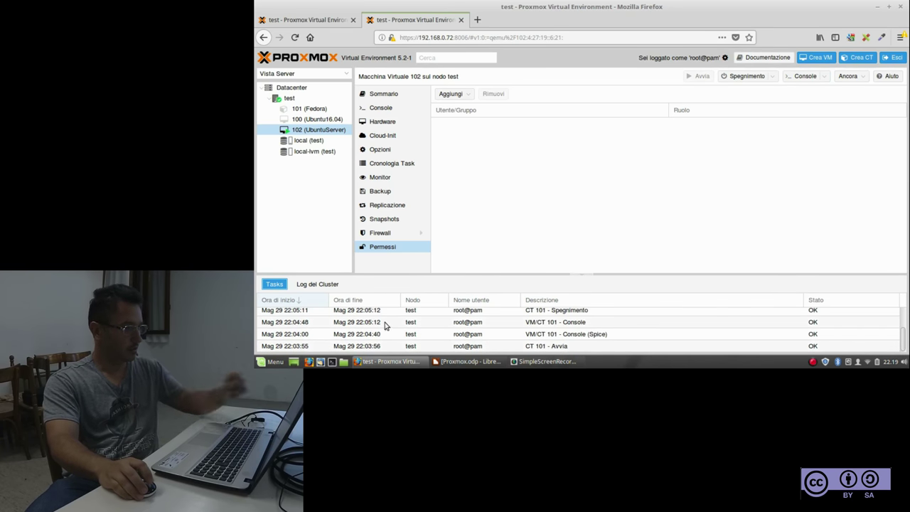
scroll(371, 316, up, 2)
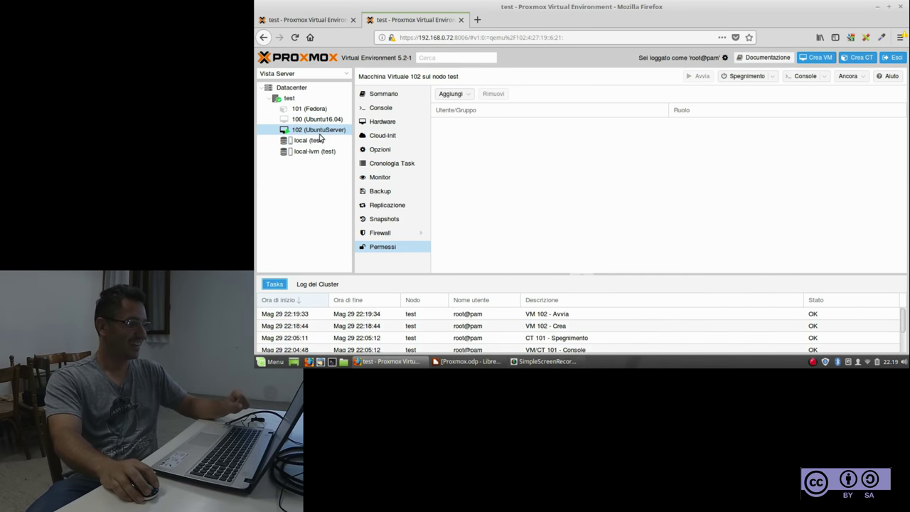
click(318, 131)
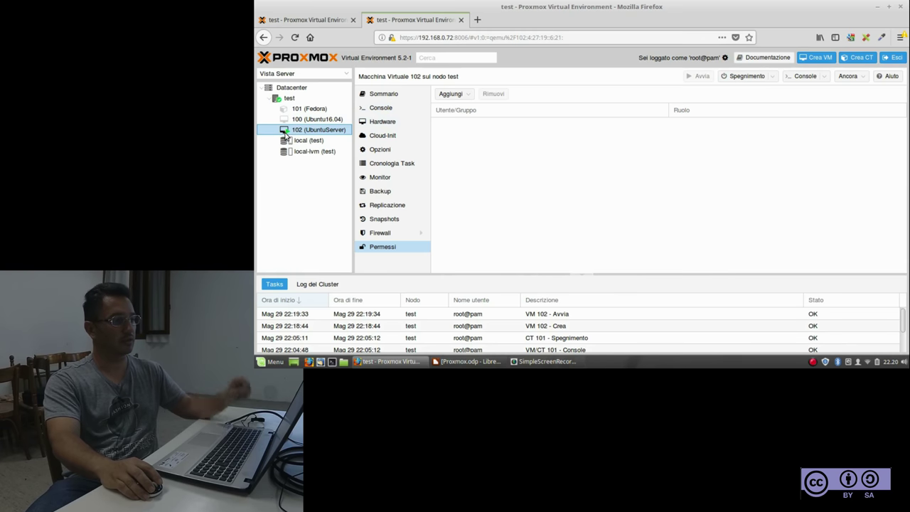
click(286, 139)
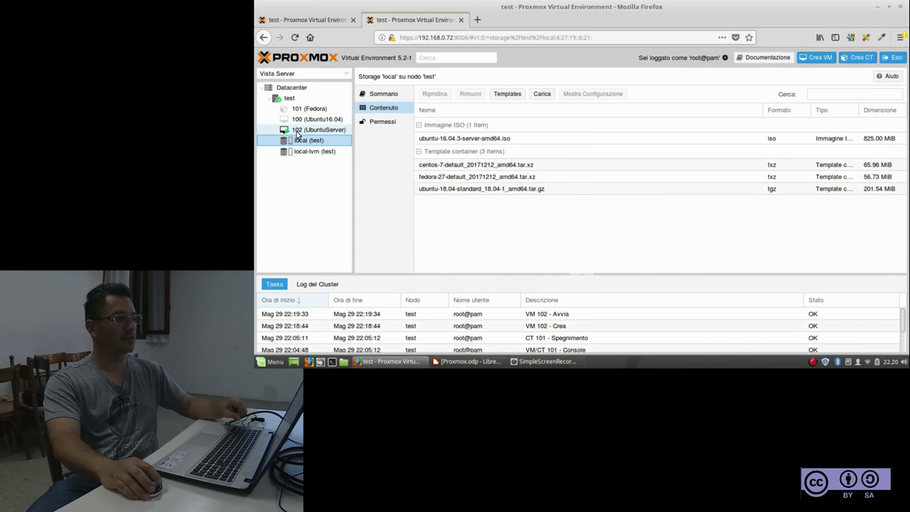
click(314, 133)
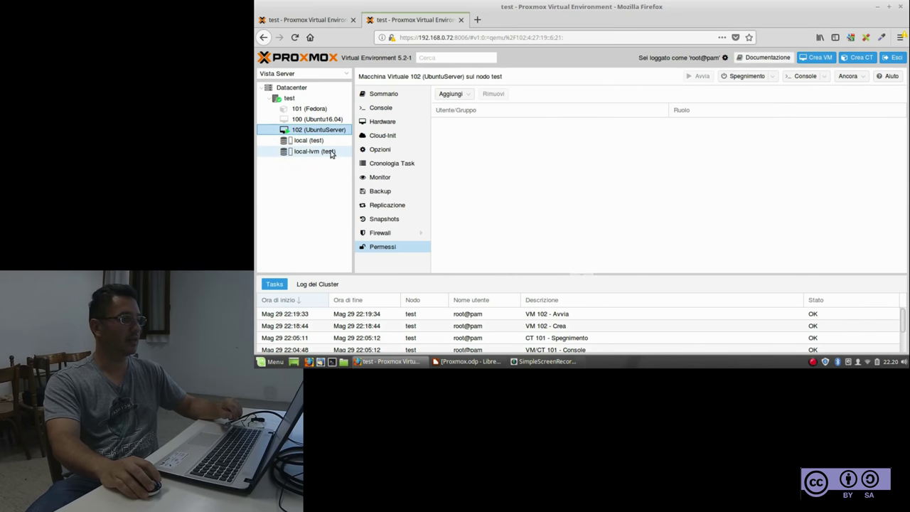
click(376, 110)
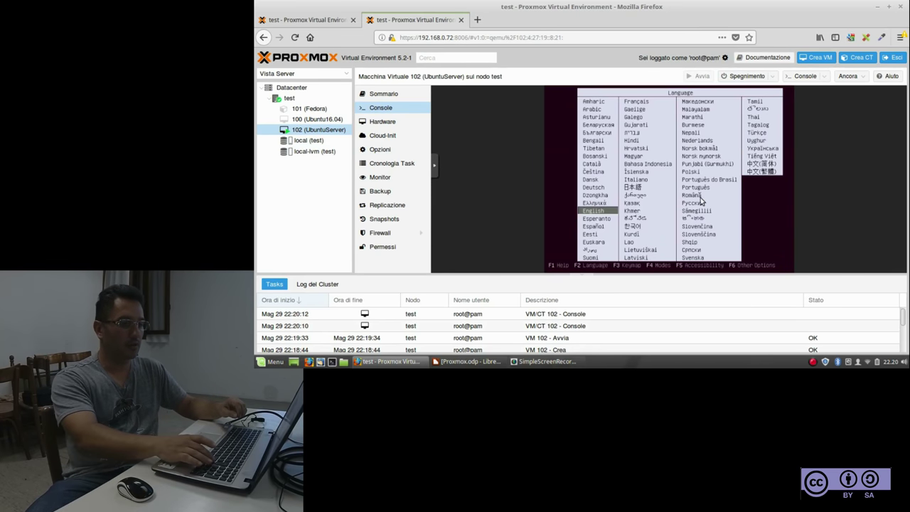
Pick Italiano as the installer language and boot the Installa Ubuntu Server option
key(Up)
key(Up)
key(Up)
key(Up)
key(Down)
key(Down)
key(Down)
key(Down)
key(Down)
key(Down)
key(Down)
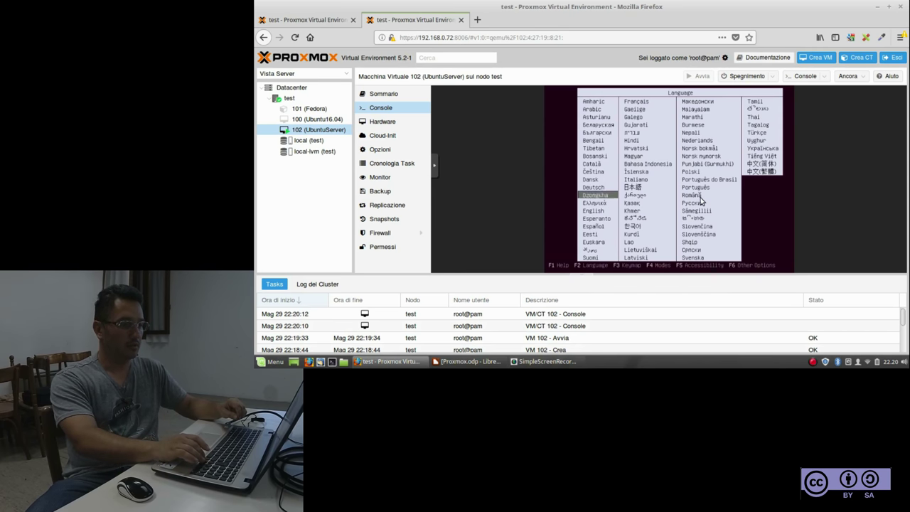
key(Right)
key(Up)
key(Up)
key(Up)
key(Up)
key(Up)
key(Up)
key(Up)
key(Up)
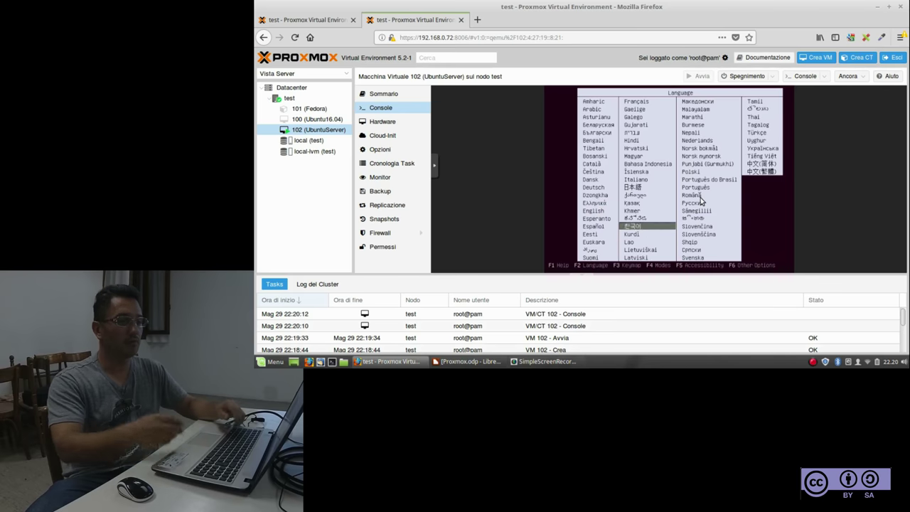
key(Down)
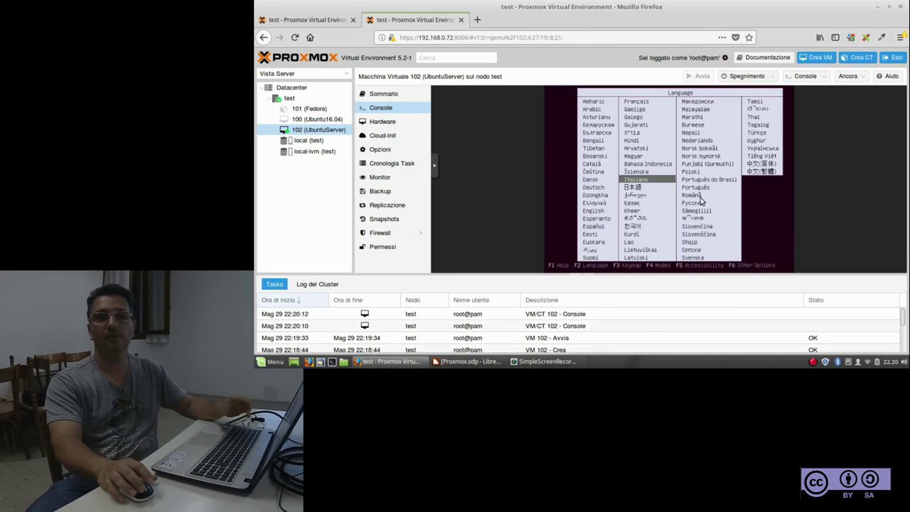
key(Return)
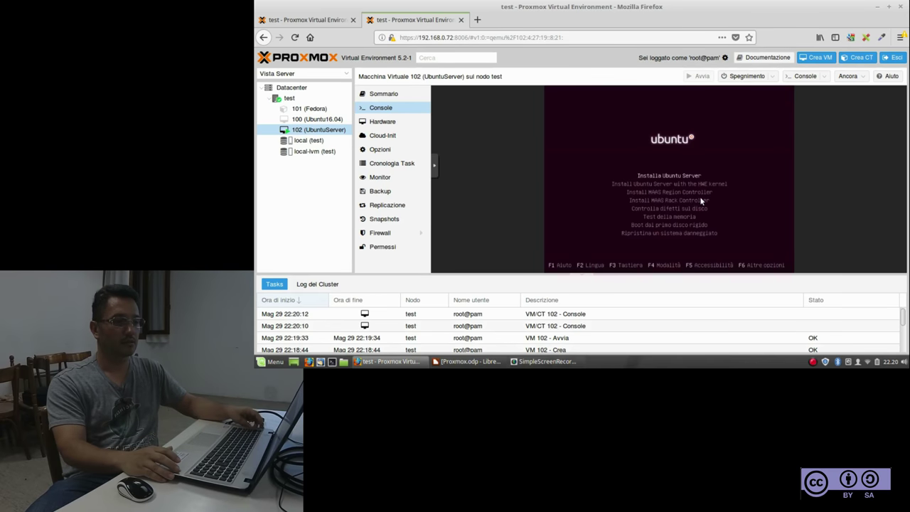
key(Return)
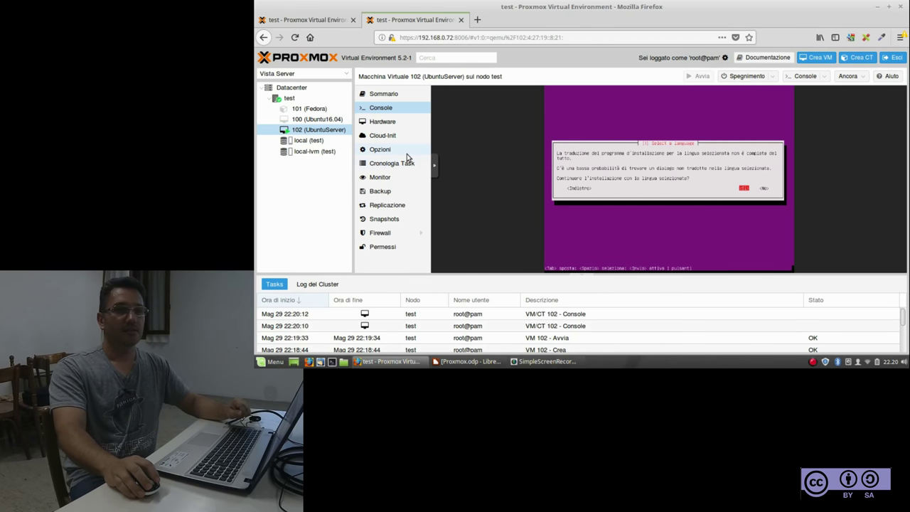
Shut down VM 102 (UbuntuServer) with Spegnimento and confirm with Sì
click(304, 198)
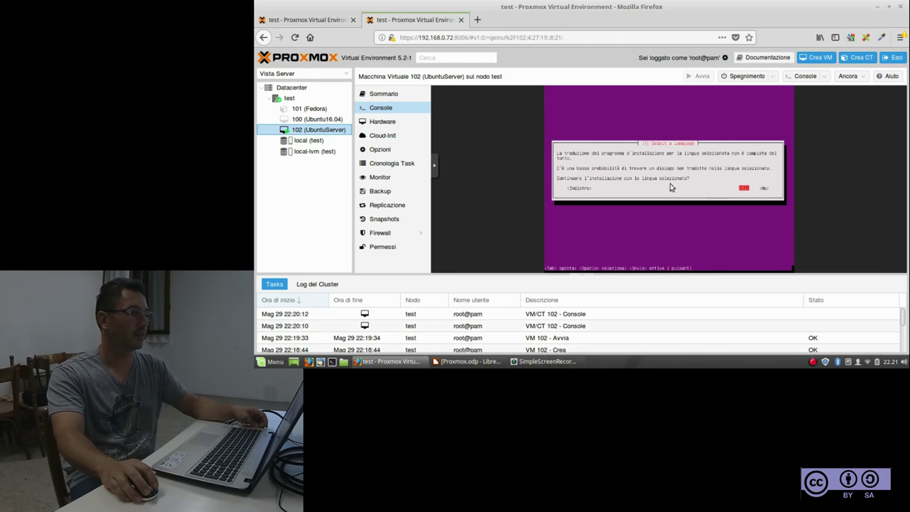
right_click(289, 134)
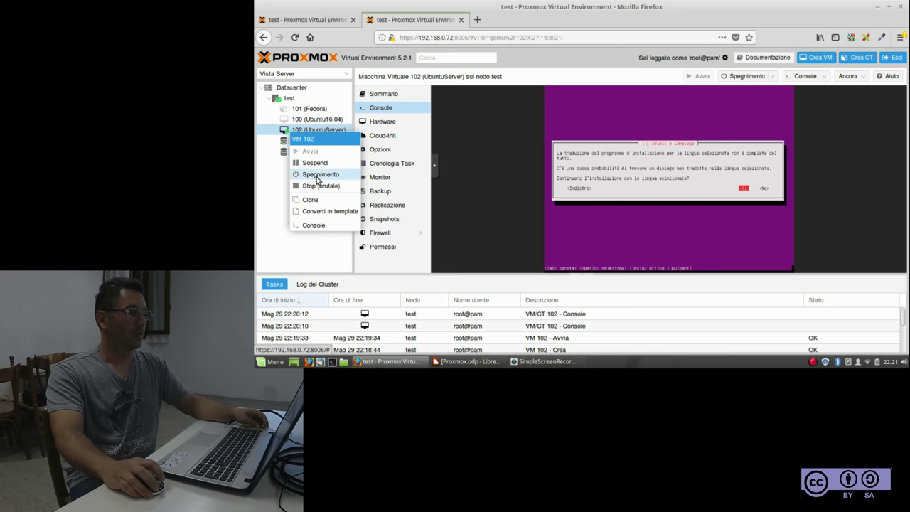
click(317, 175)
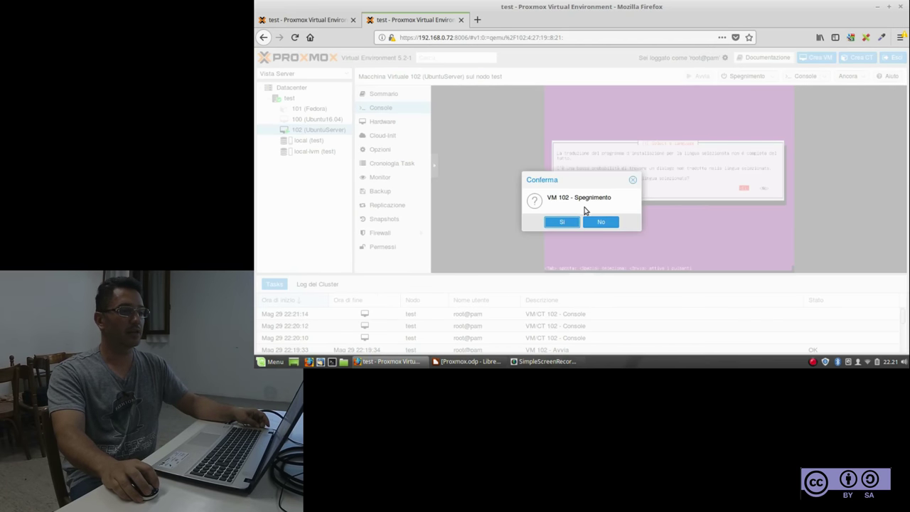
click(563, 221)
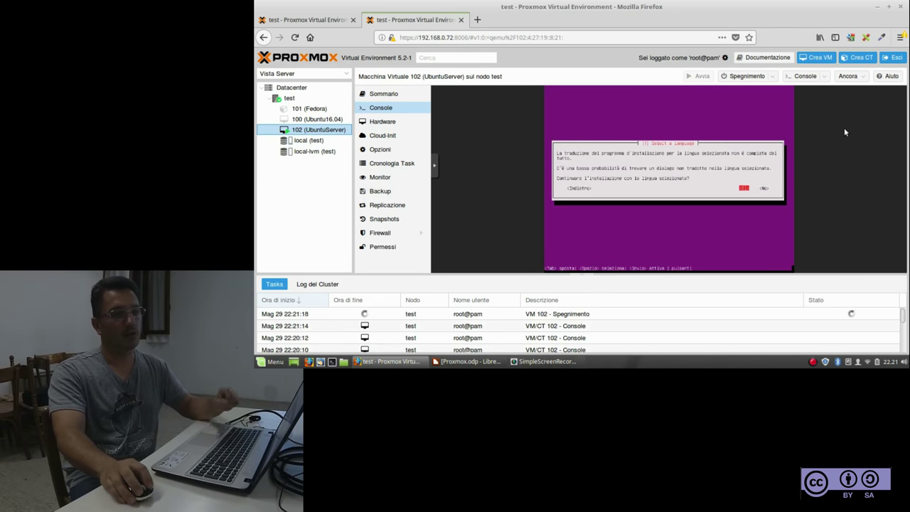
Start the Crea CT wizard and select the Nome dell' host field on Generale
click(857, 59)
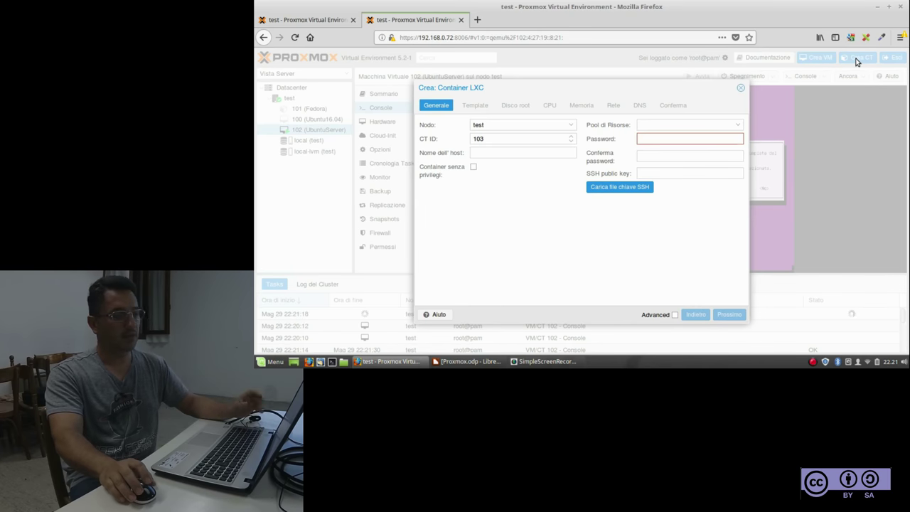
click(487, 154)
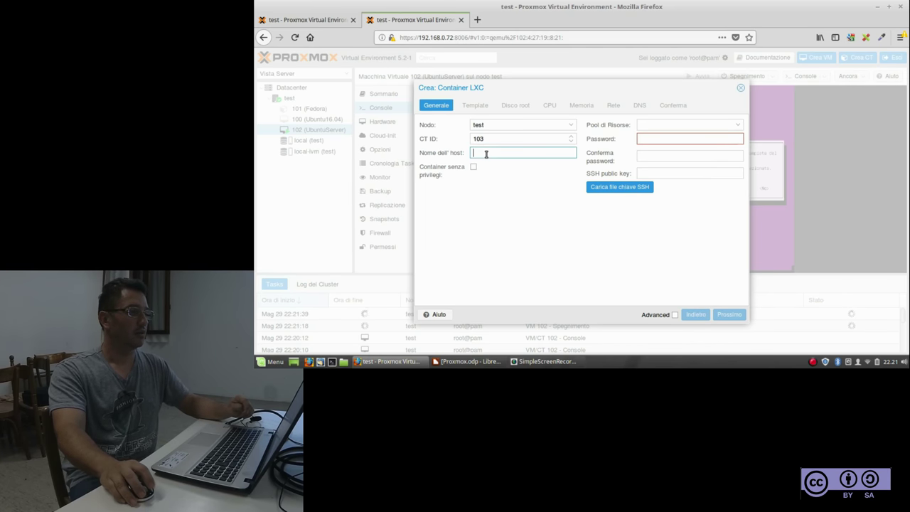
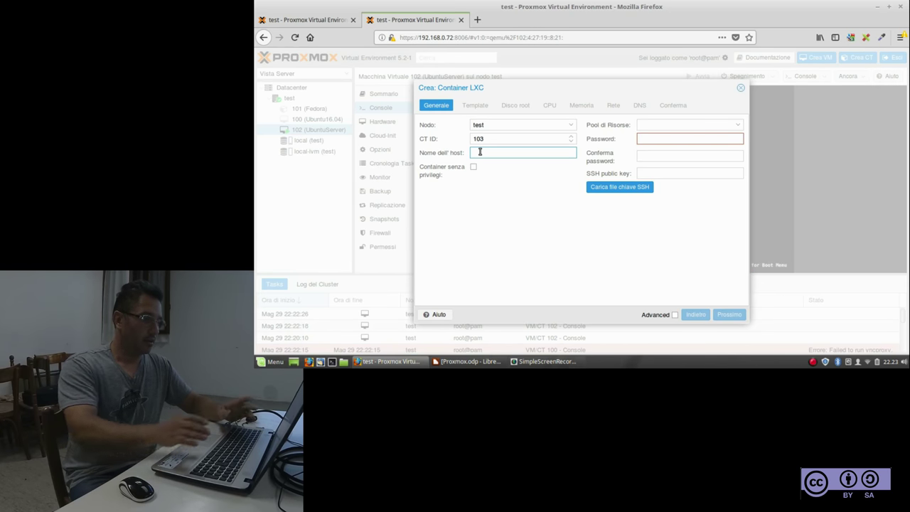
Give the container host name Test and enter and confirm its root password
text(Test)
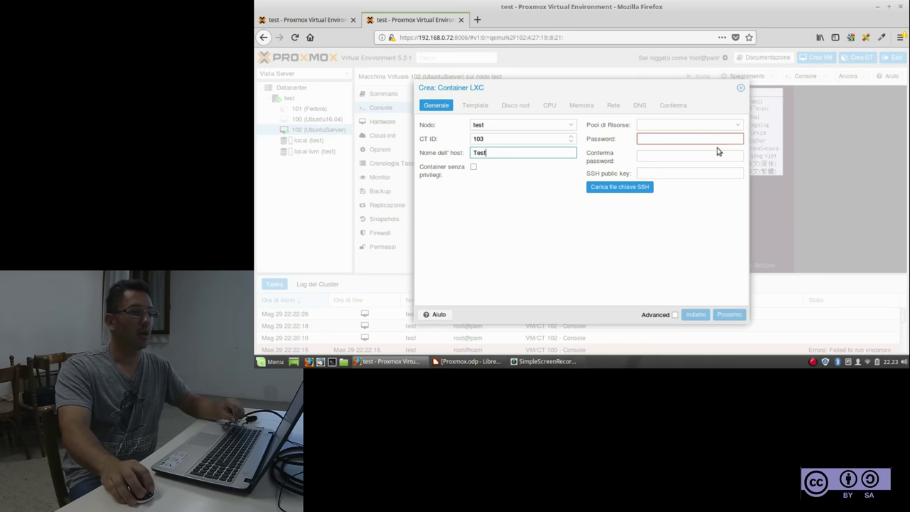
click(659, 140)
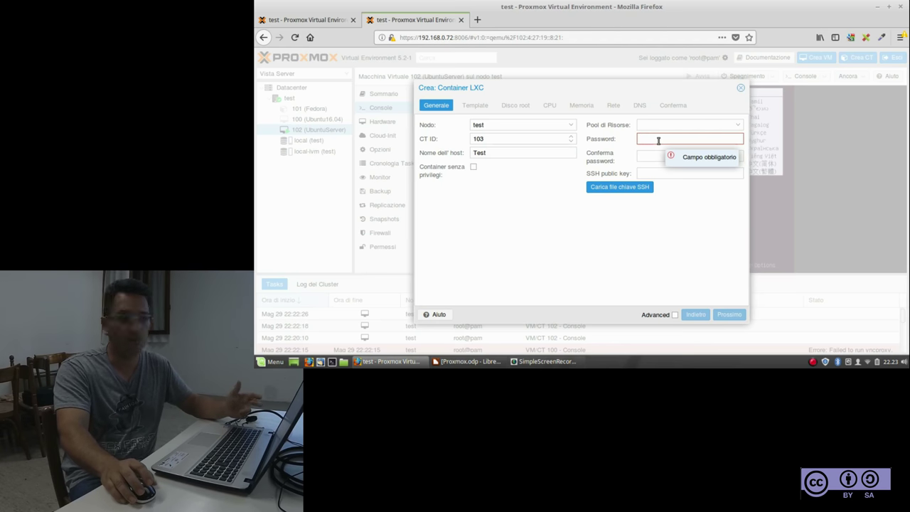
text(•••••)
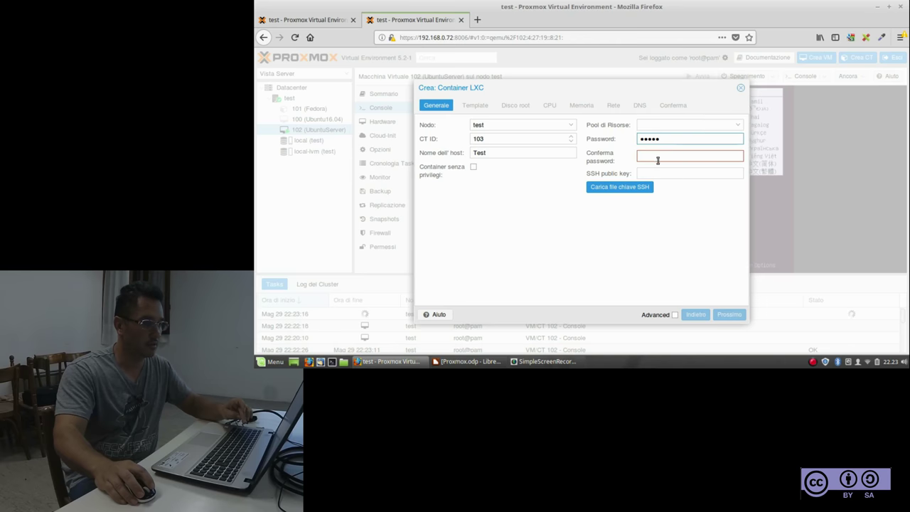
text(••••••)
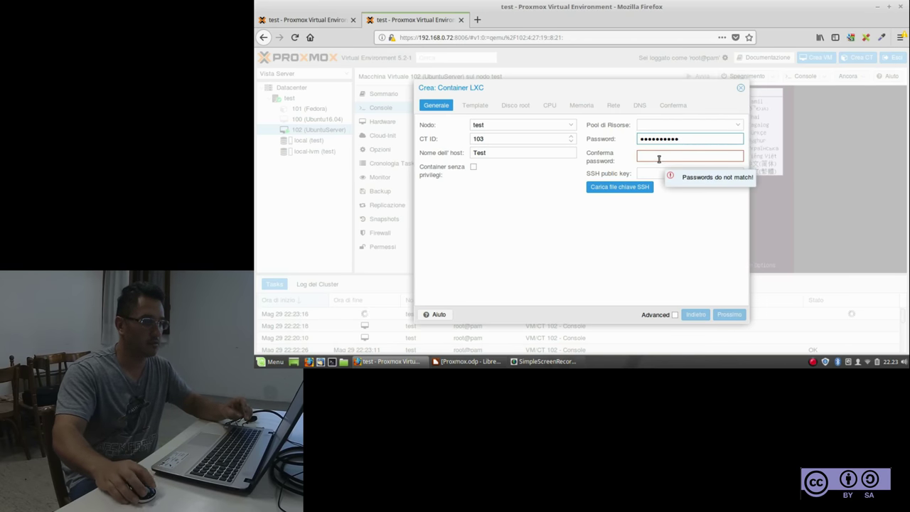
click(657, 157)
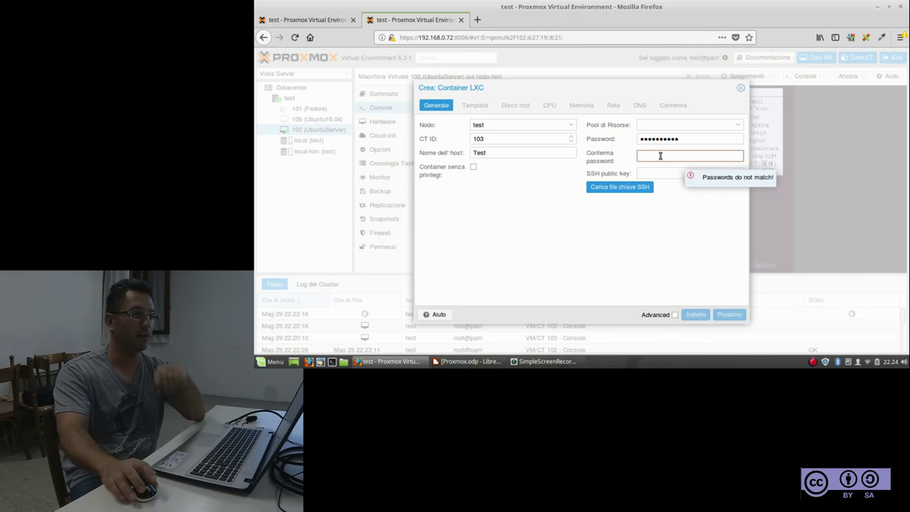
text(••••••••••)
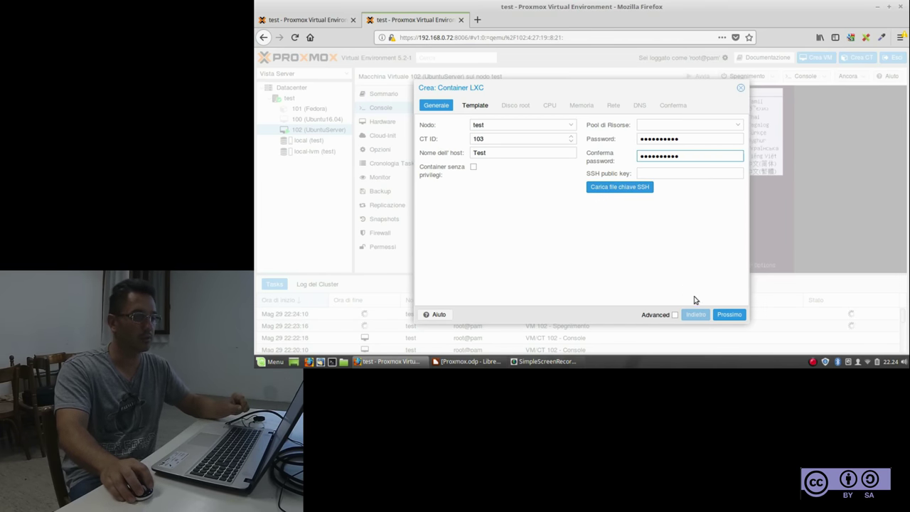
click(726, 314)
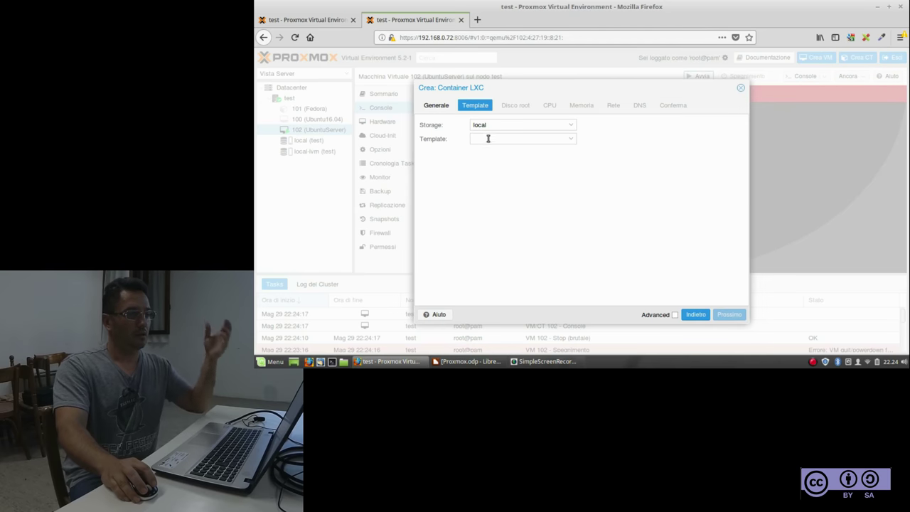
Choose the centos-7-default_20171212_amd64.tar.xz template from the local storage
click(549, 126)
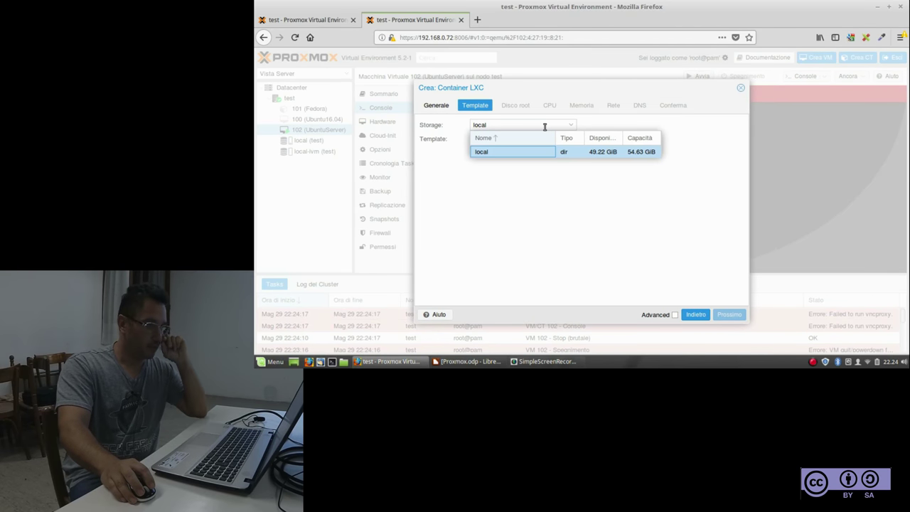
click(490, 155)
click(573, 140)
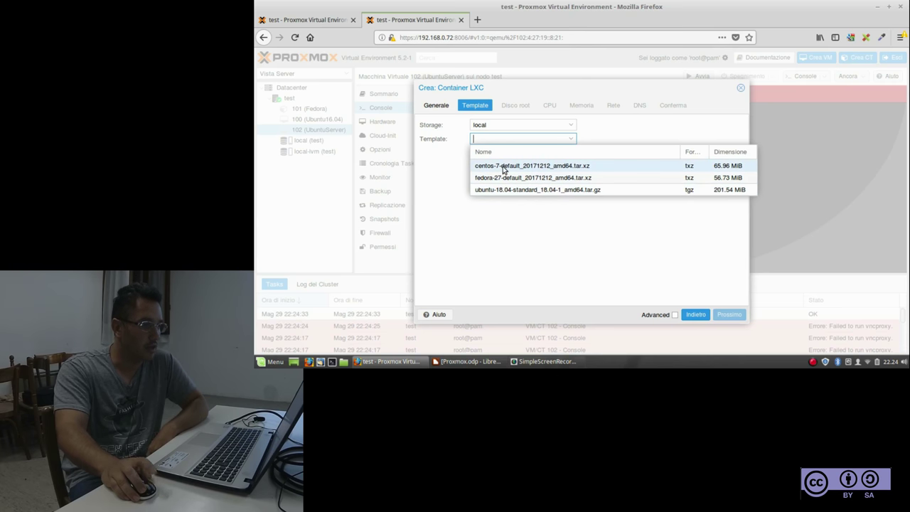
click(503, 166)
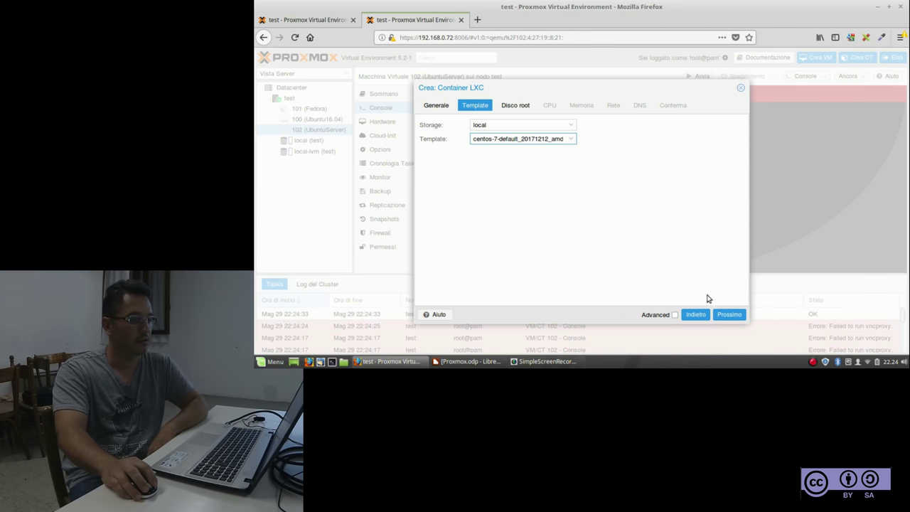
click(733, 314)
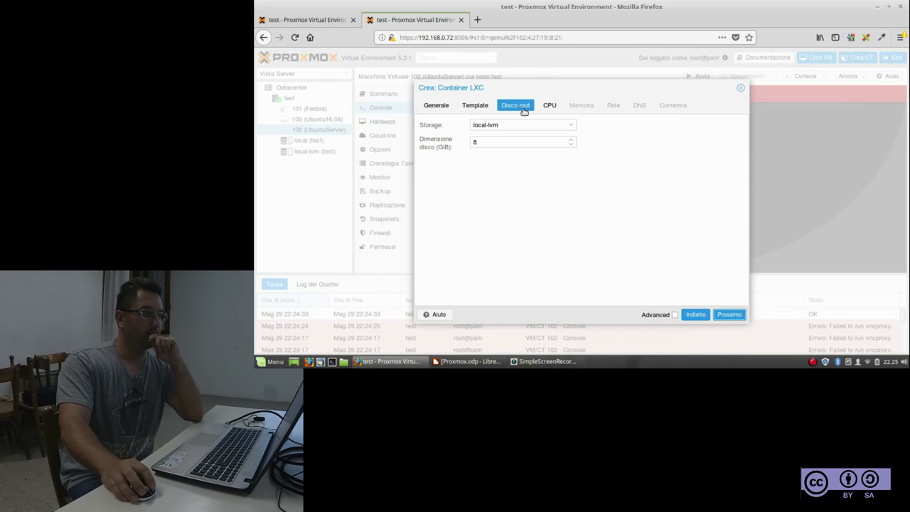
Set a 10 GiB root disk and keep one core, 512 MiB memory, default network and DNS
click(448, 146)
text(10)
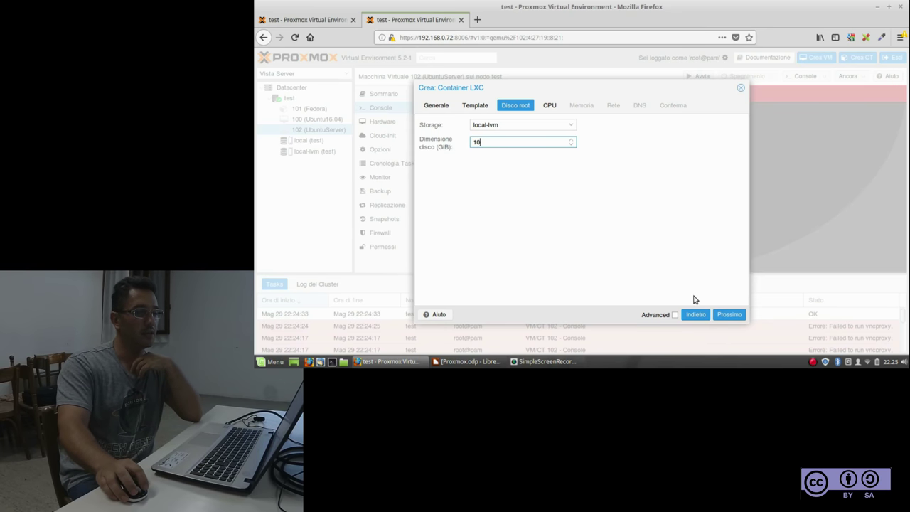
click(729, 316)
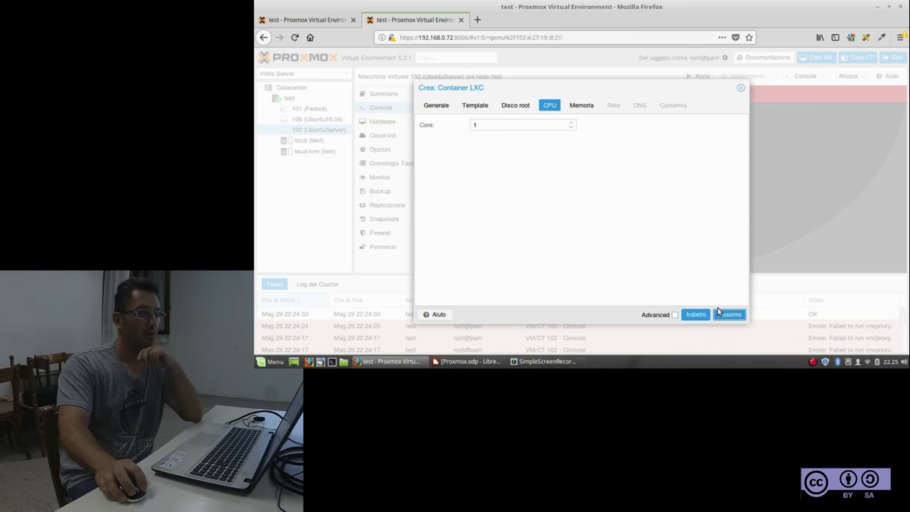
click(723, 315)
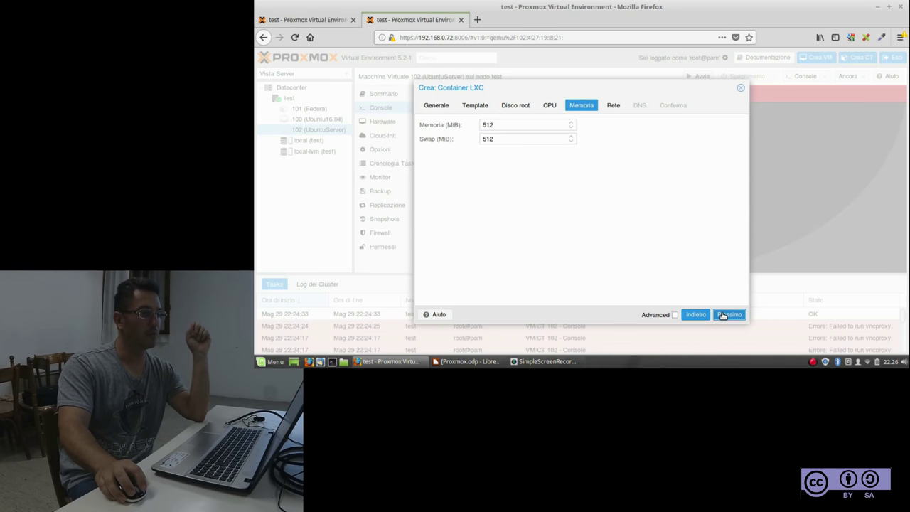
click(723, 315)
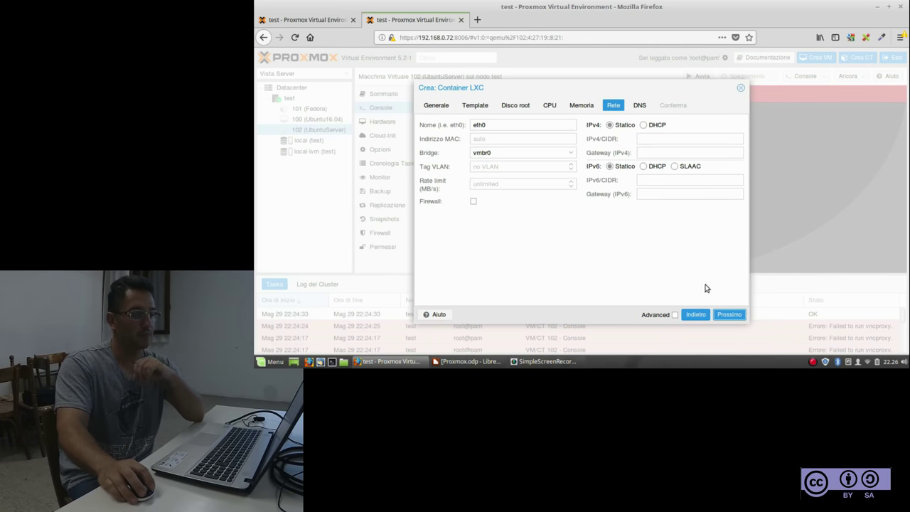
click(727, 315)
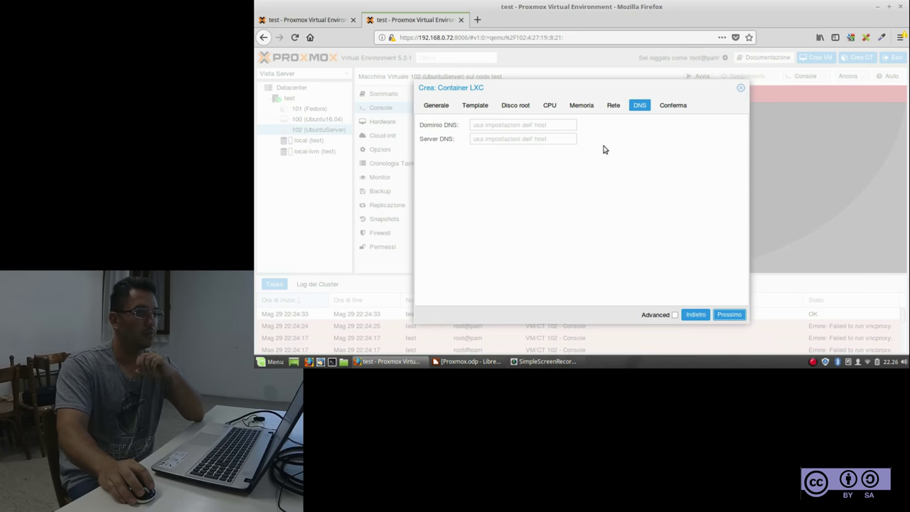
click(728, 315)
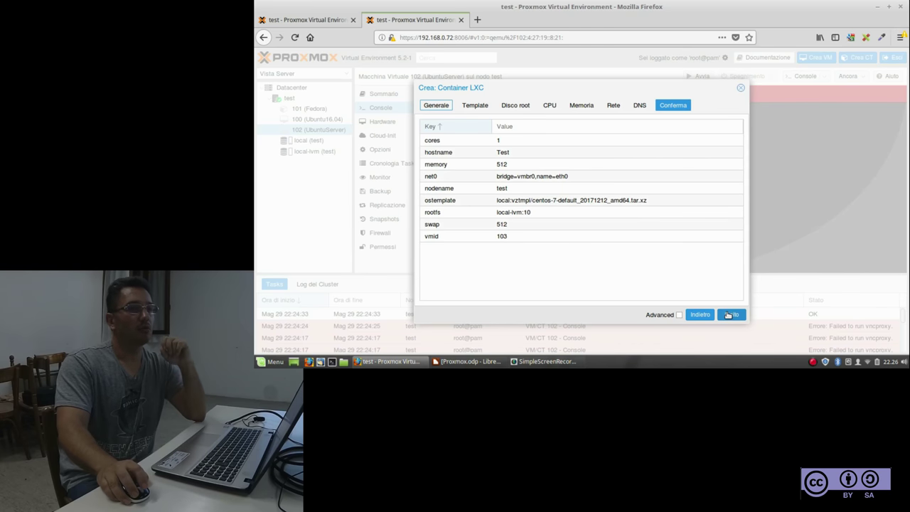
Finish the wizard to create CT 103 and close the log after TASK OK
click(730, 315)
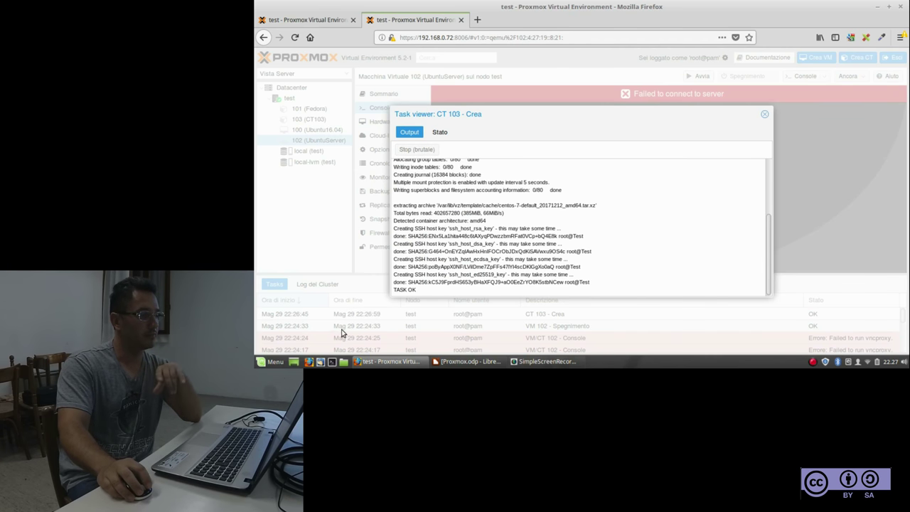
click(764, 114)
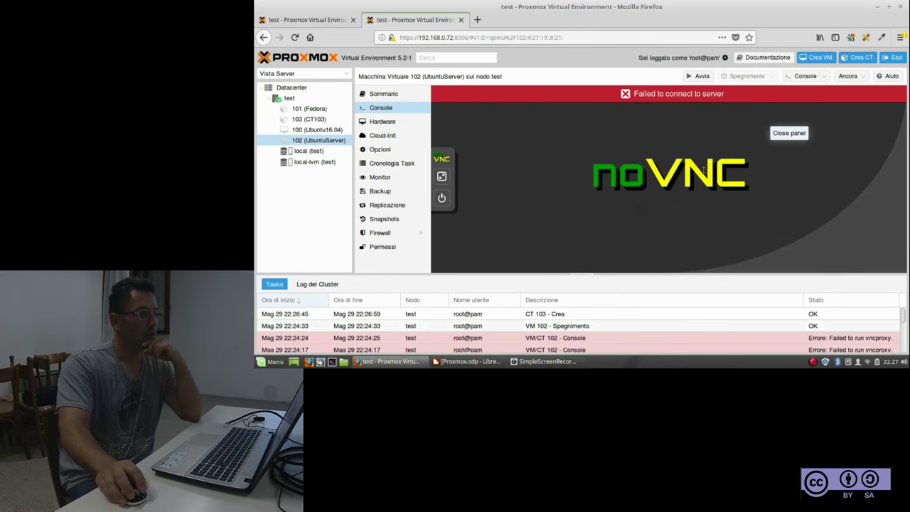
Start container 103, view its console, then return to the Datacenter resource list
click(306, 121)
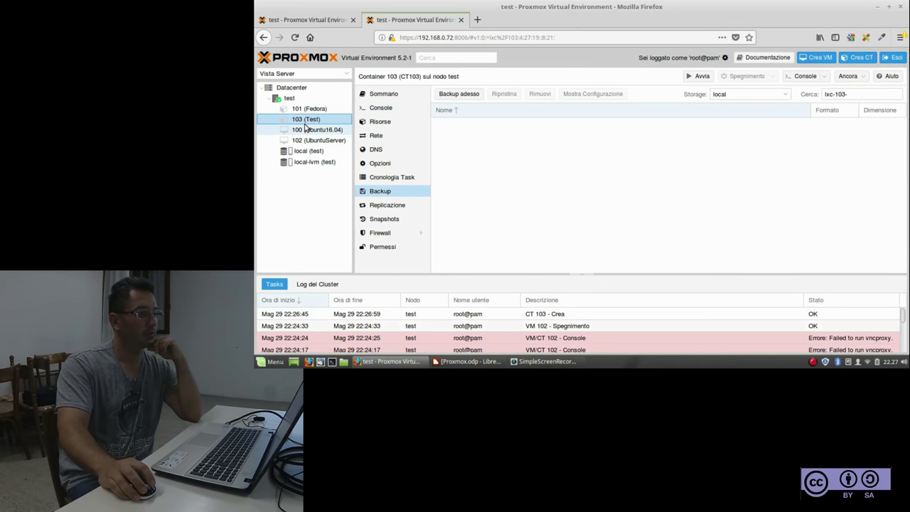
click(701, 77)
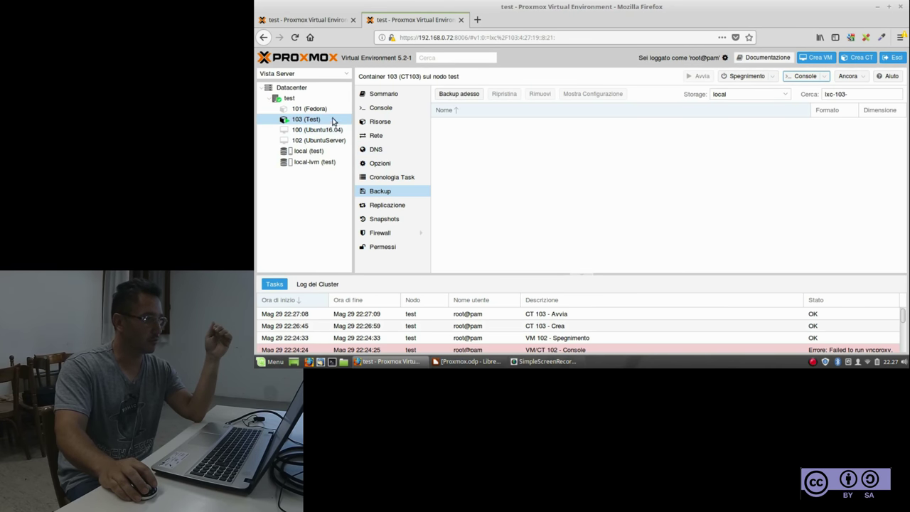
click(379, 111)
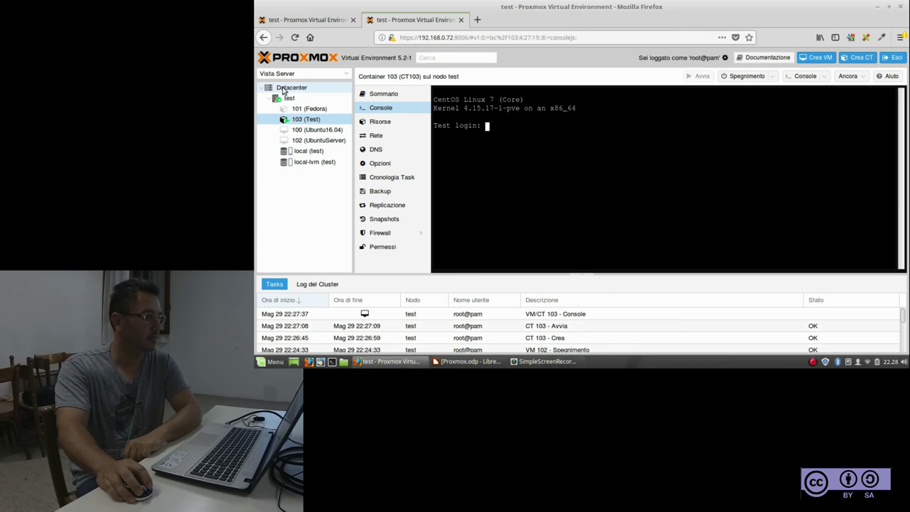
click(282, 90)
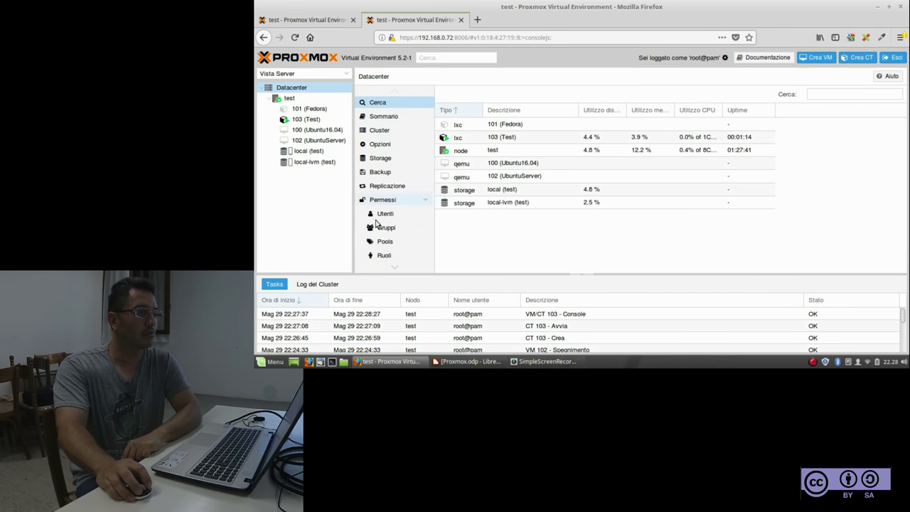
Show the Datacenter Summary with node health and running/stopped guest counts
click(828, 95)
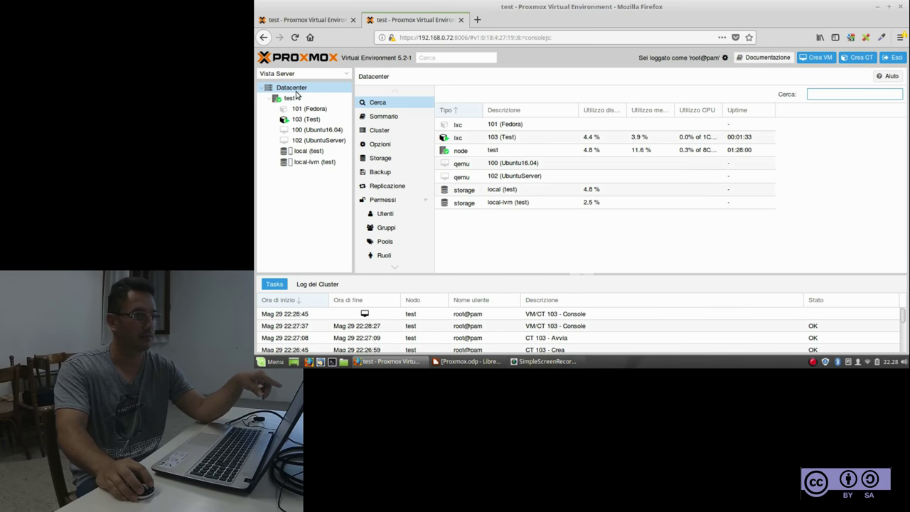
click(378, 119)
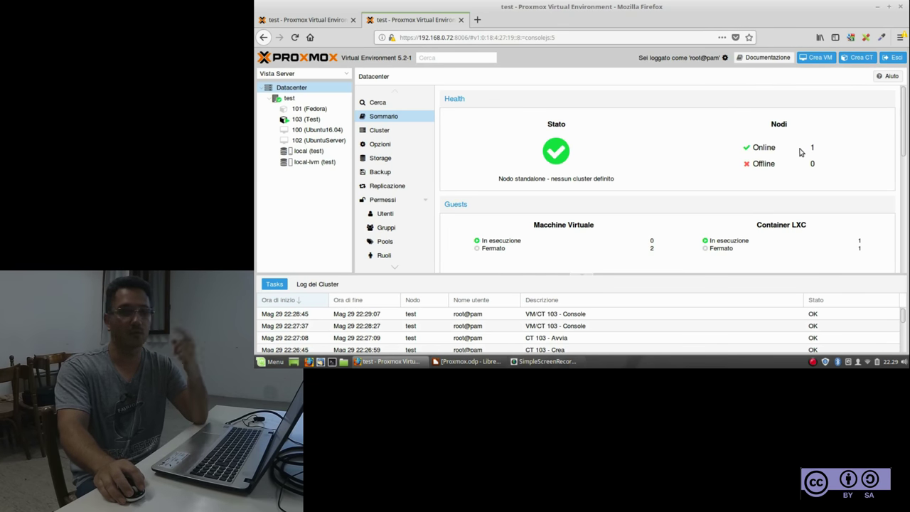
Scroll the Datacenter Summary down to the CPU, memory, storage gauges and Nodes table
scroll(760, 166, down, 2)
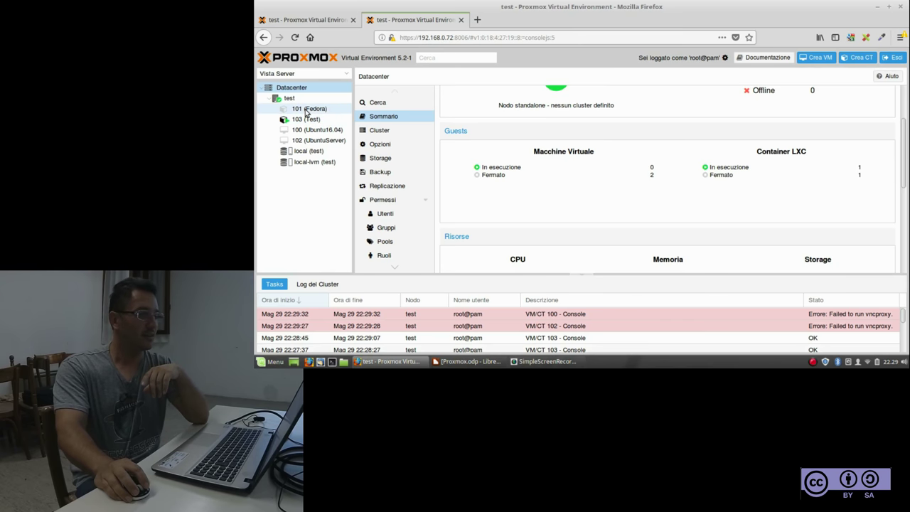
scroll(630, 153, down, 3)
scroll(629, 154, down, 1)
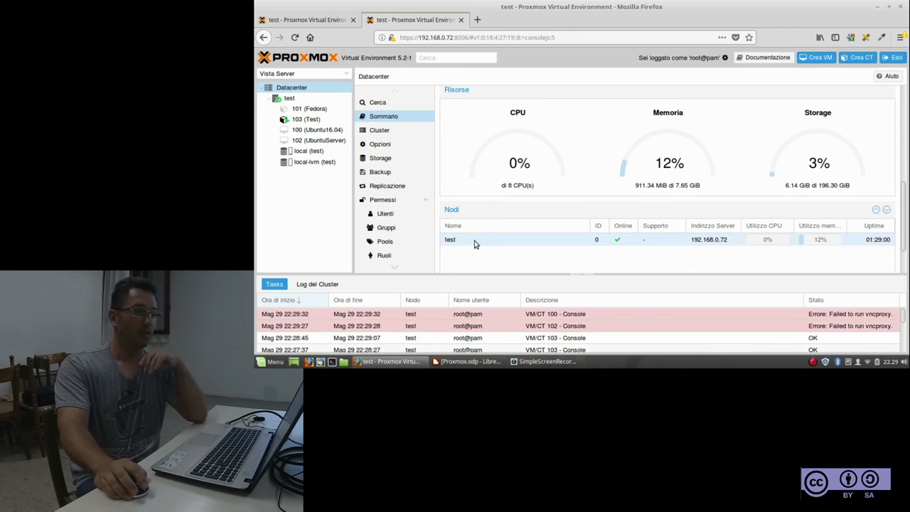
scroll(478, 240, down, 1)
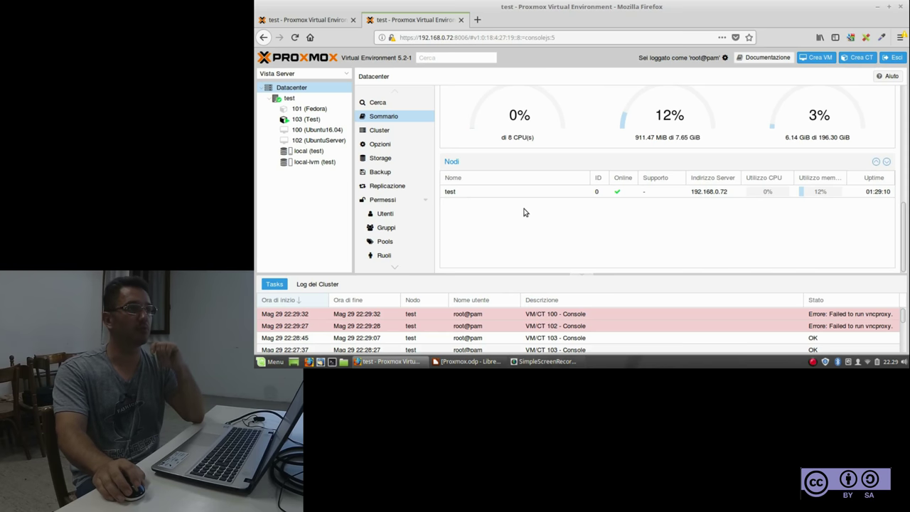
View the Datacenter Cluster page, then its Options (keyboard, proxy, console, MAC prefix)
click(376, 133)
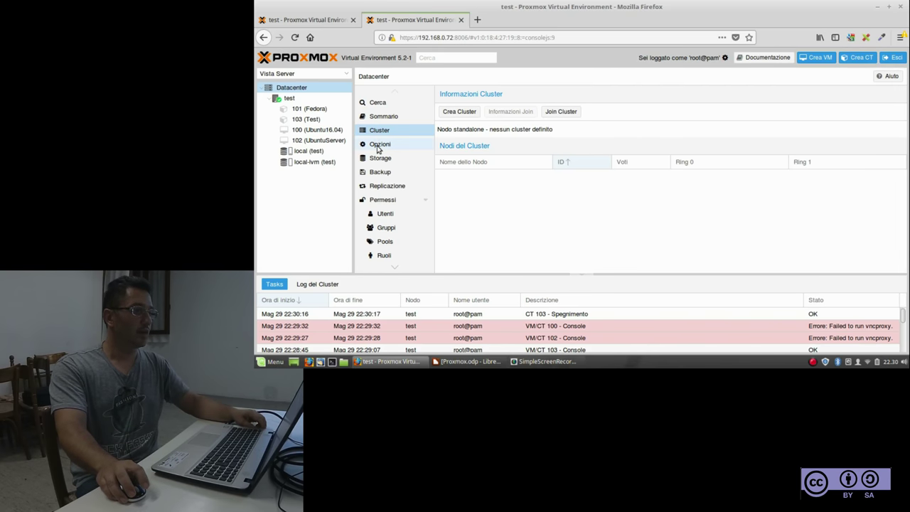
click(378, 148)
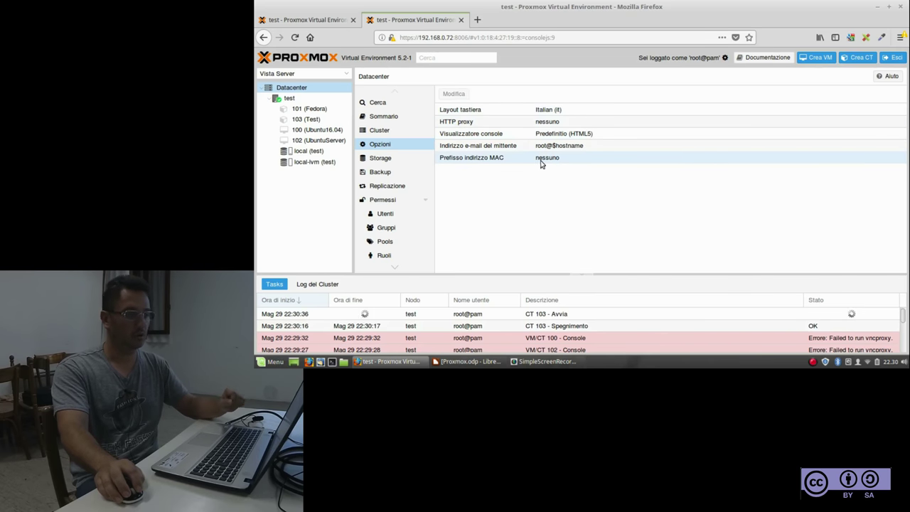
Show Datacenter Storage with a wider Content column and the Add storage-type list
click(381, 160)
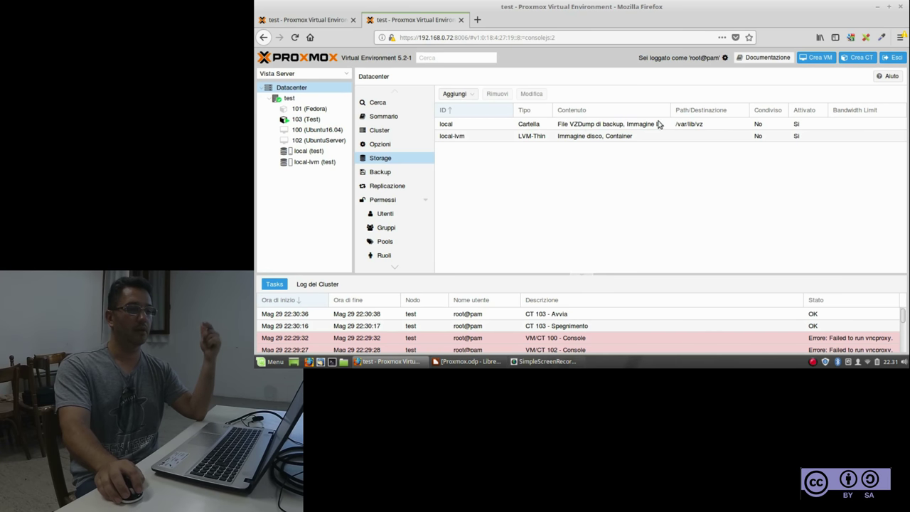
drag(673, 109, 697, 111)
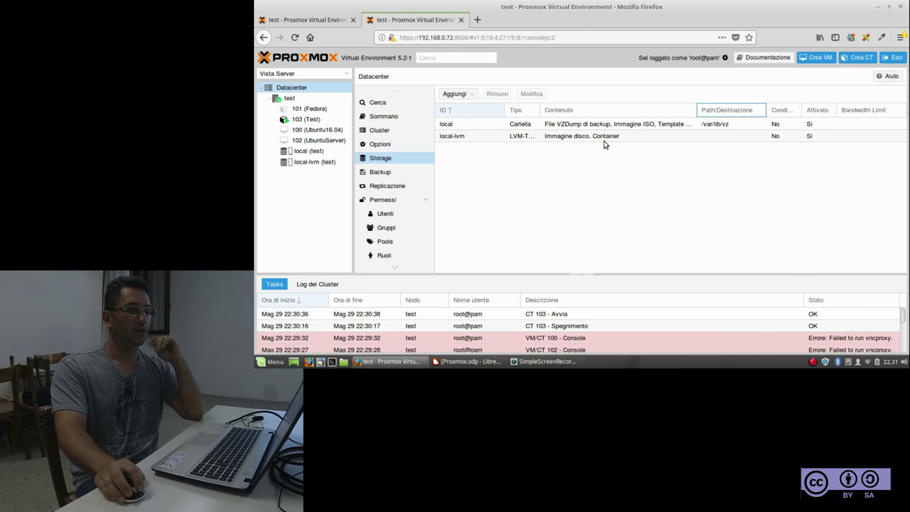
click(459, 94)
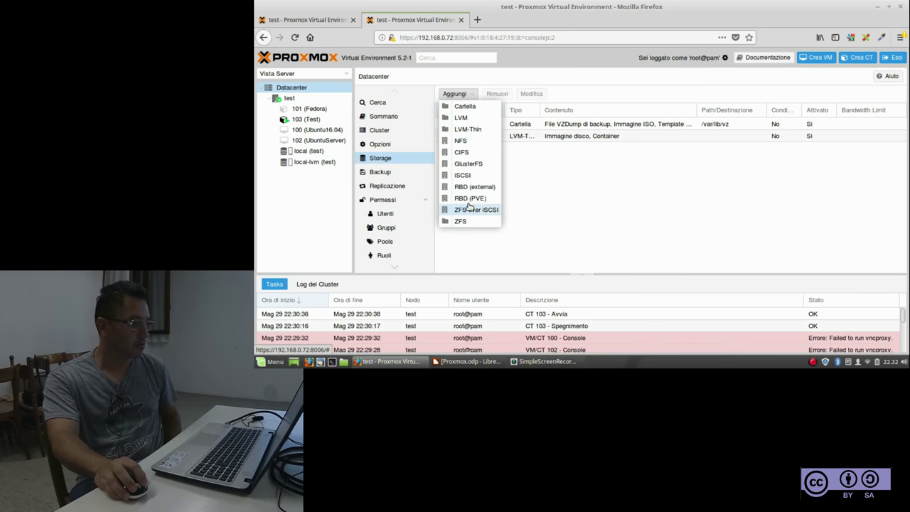
click(463, 145)
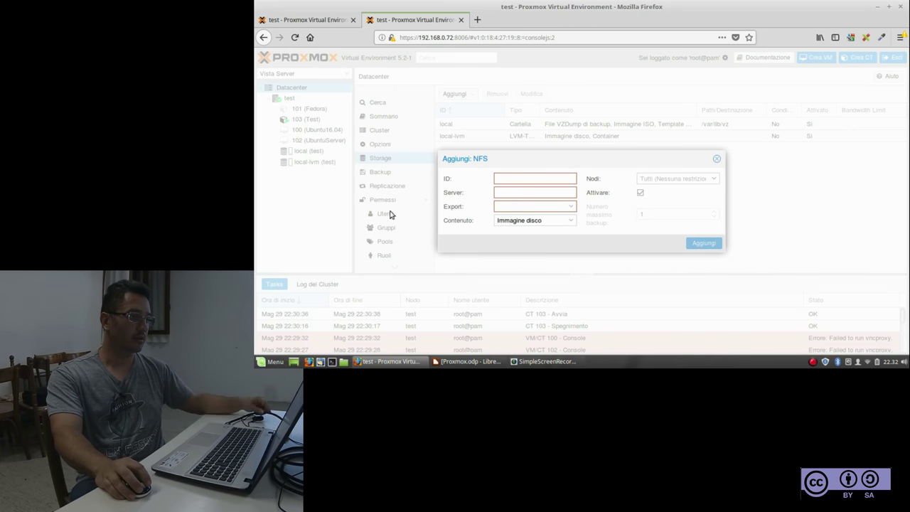
click(573, 222)
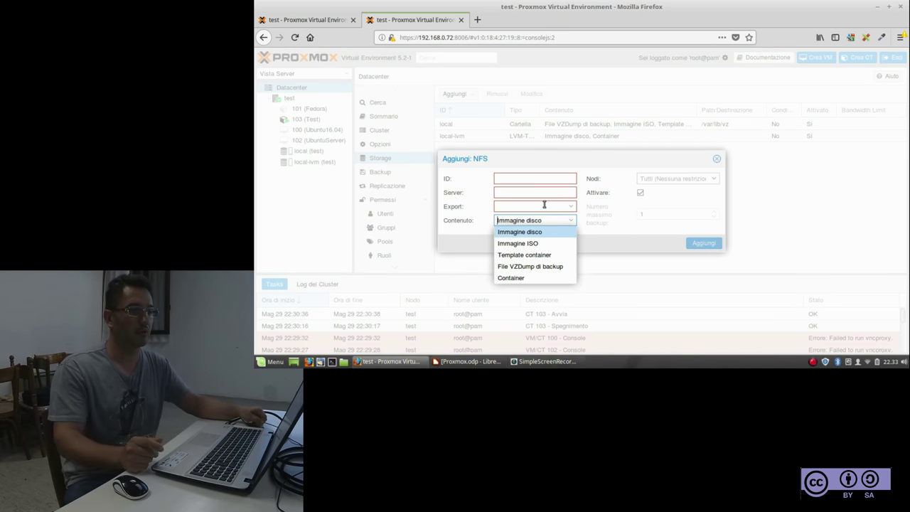
click(718, 160)
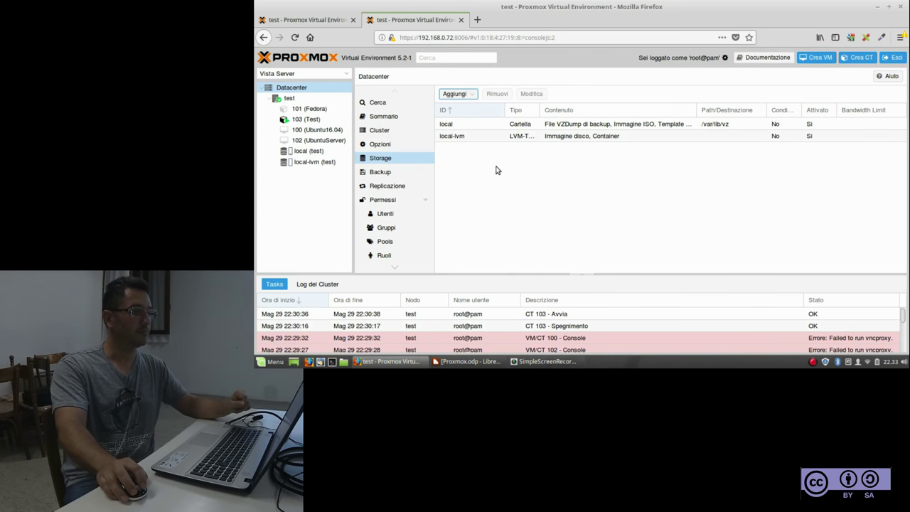
Collapse the Permissions entries and show the empty Datacenter Backup job list
click(425, 200)
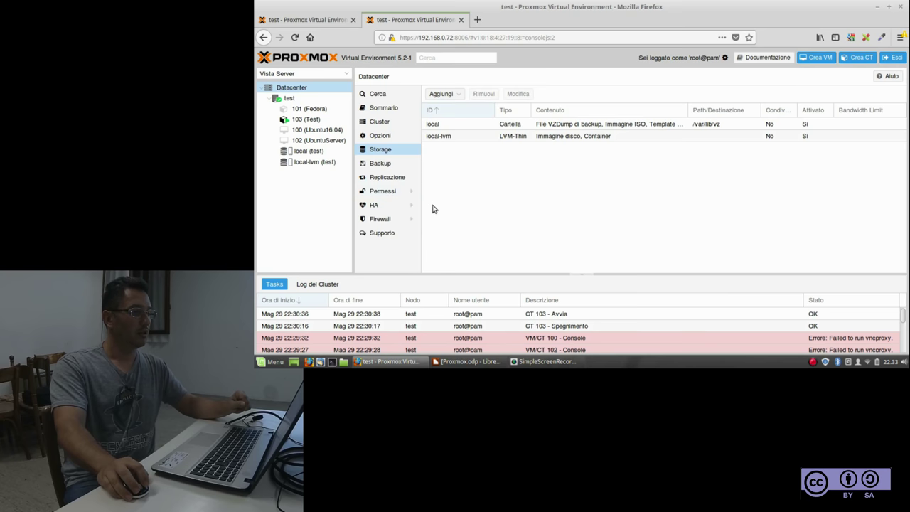
click(387, 165)
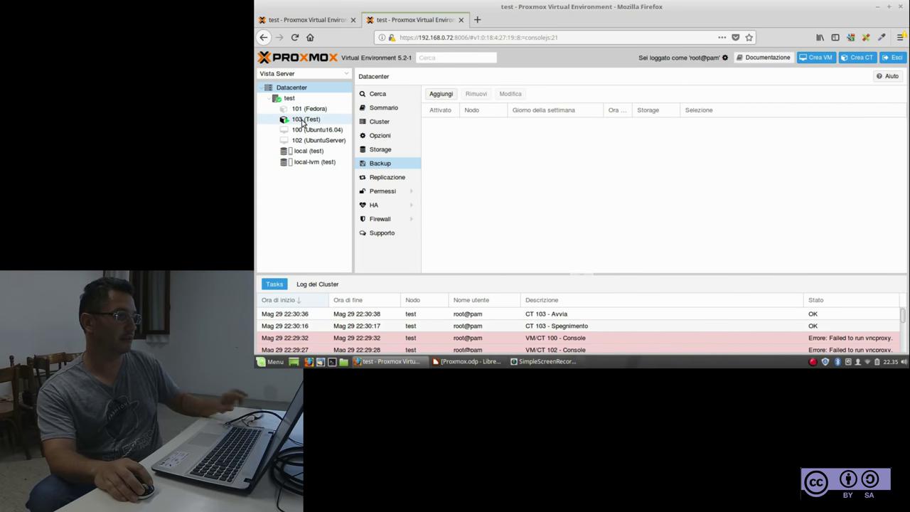
View container 103's console, try VM 100's console (vncproxy error), then select node test
click(302, 121)
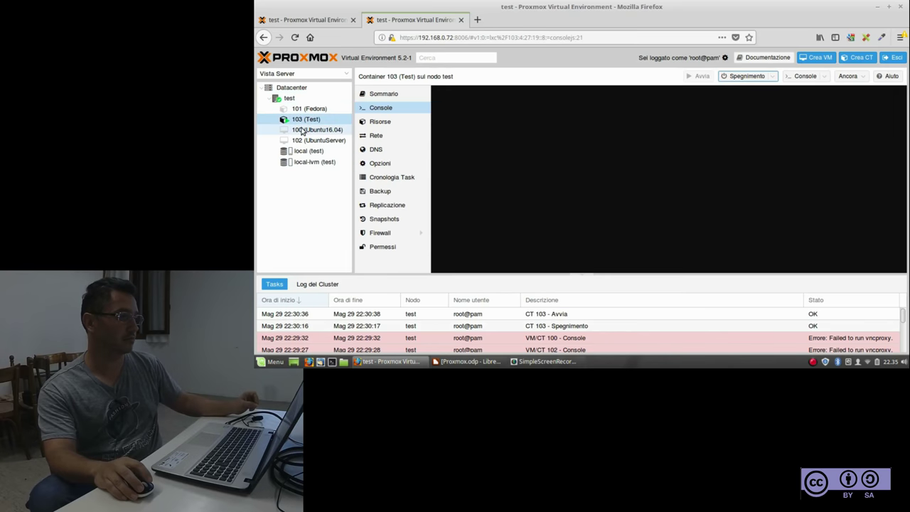
click(305, 132)
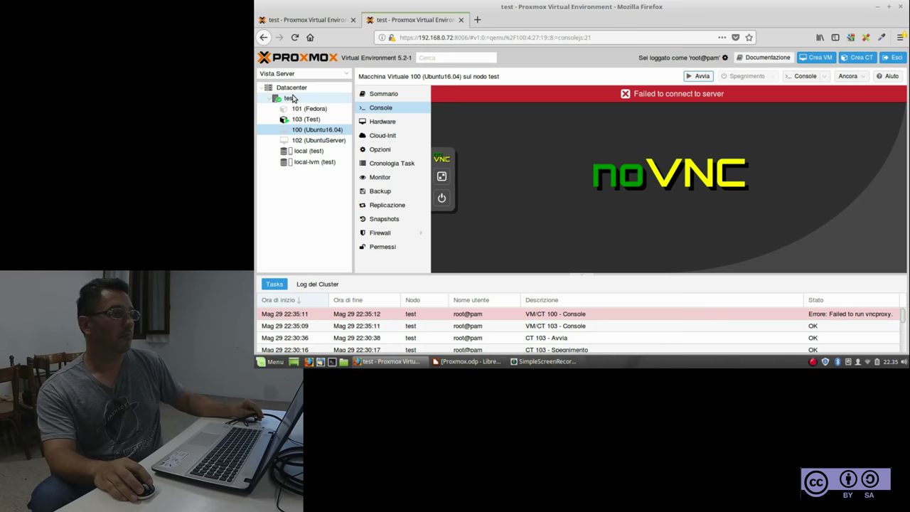
click(289, 98)
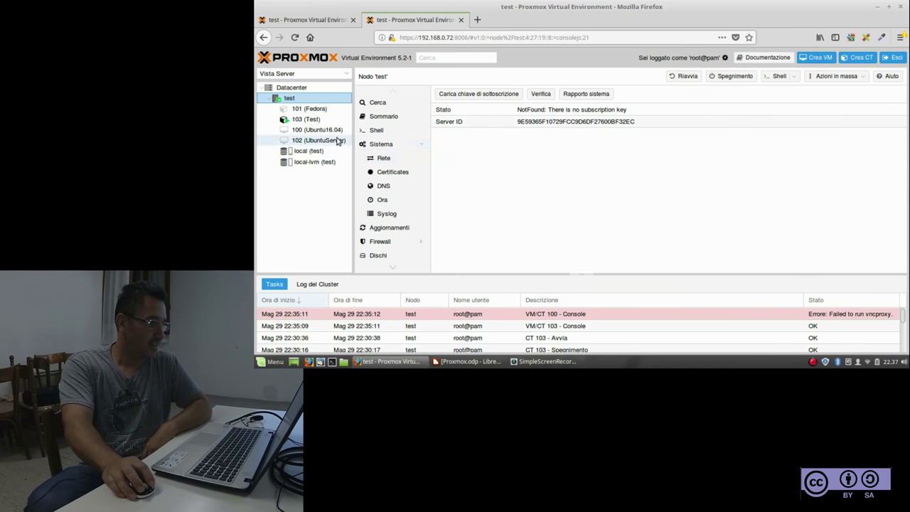
Return to VM 100 (Ubuntu16.04) so its console starts loading again
click(313, 130)
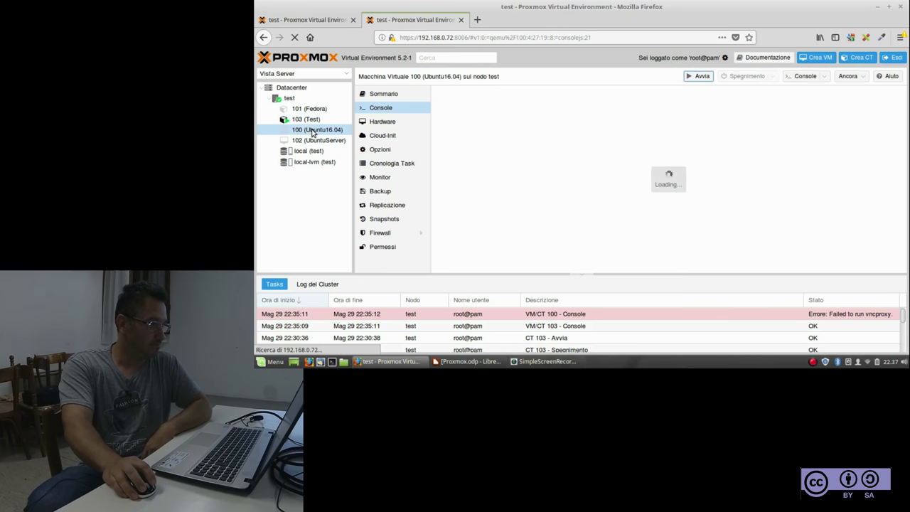
From Datacenter Backup, start a new job in the Crea: Job di backup dialog
click(295, 88)
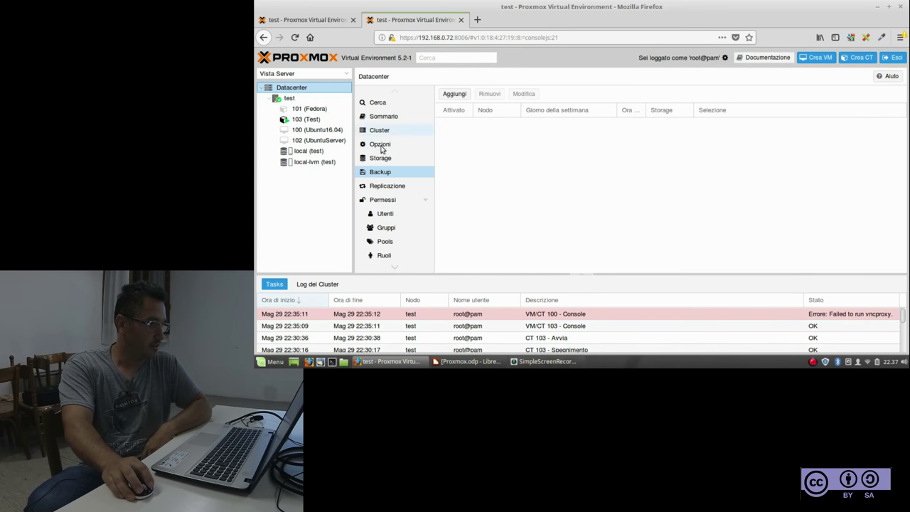
click(455, 94)
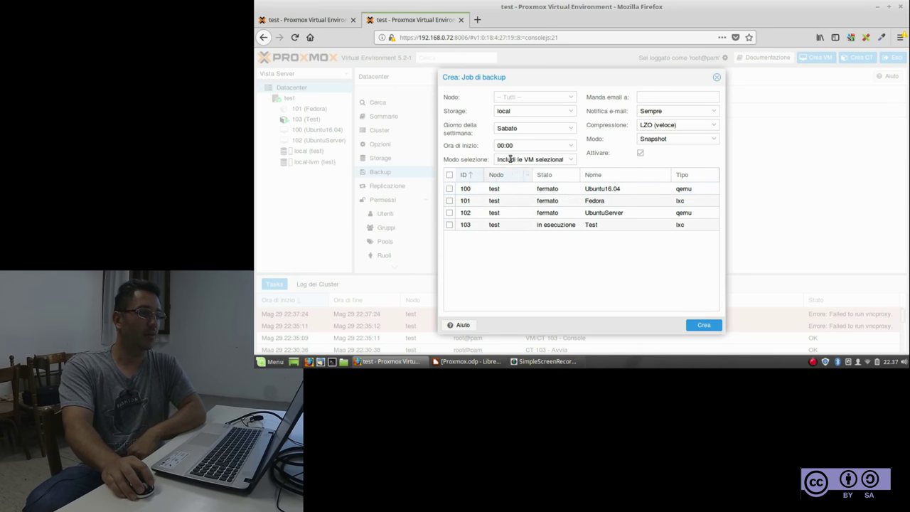
Choose test as the backup job's Nodo, revealing guests 100–103
click(570, 96)
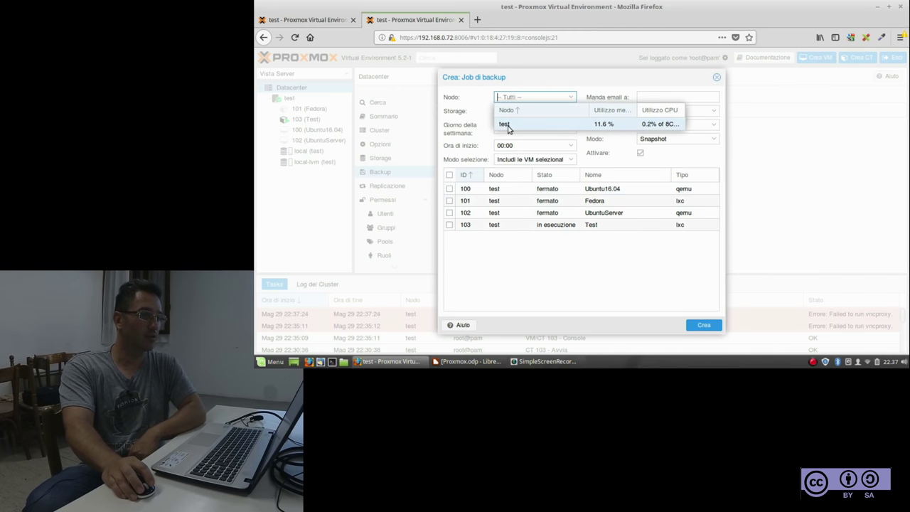
click(509, 125)
click(570, 97)
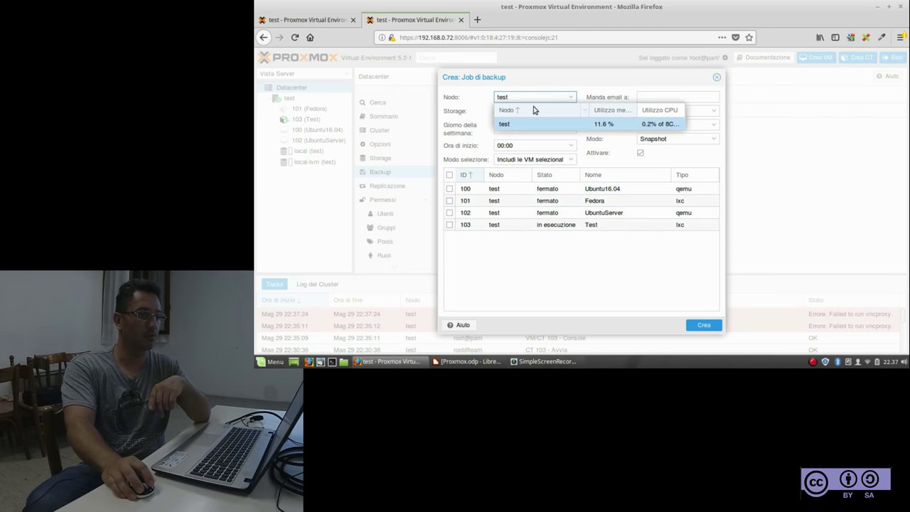
click(524, 109)
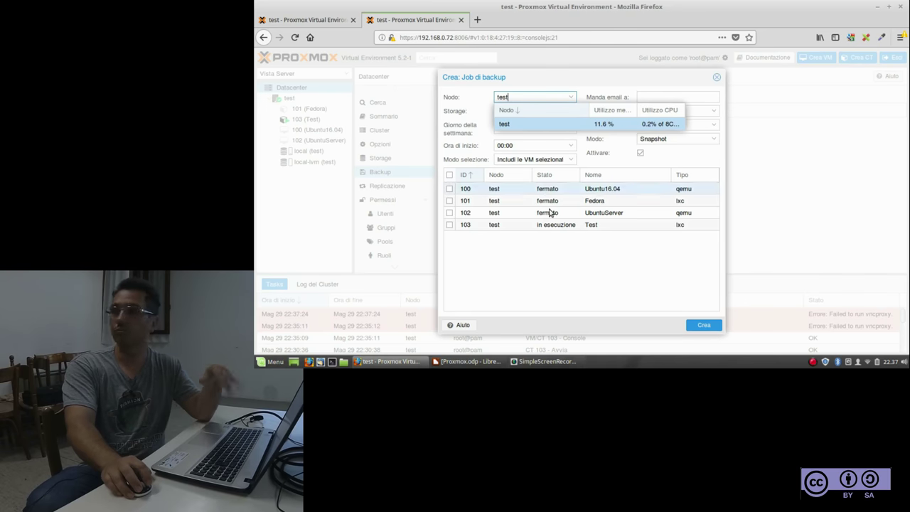
click(551, 238)
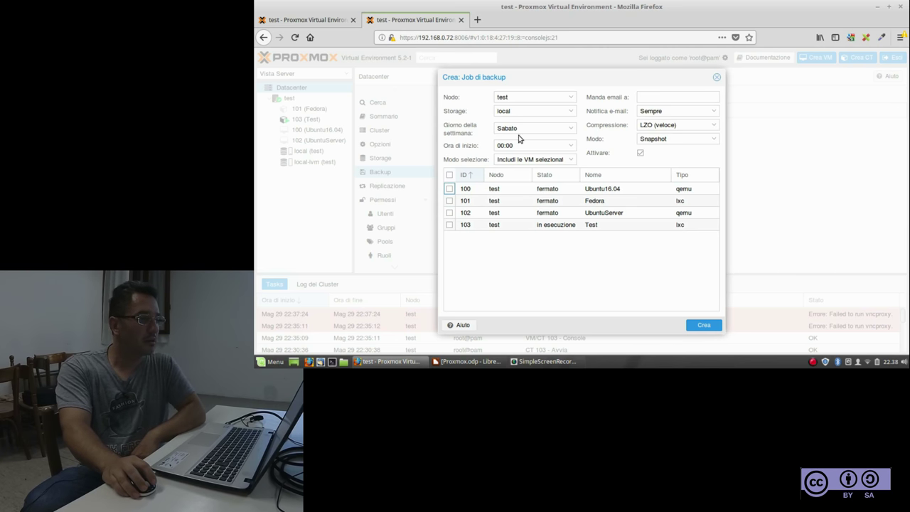
Schedule the job for Sabato, Lunedi and Mercoledi with a 10:00 start time
click(572, 131)
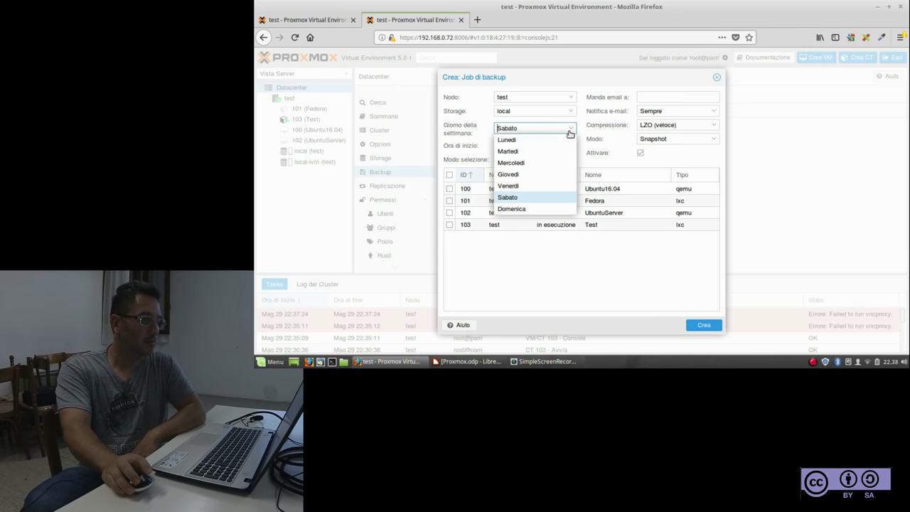
click(519, 141)
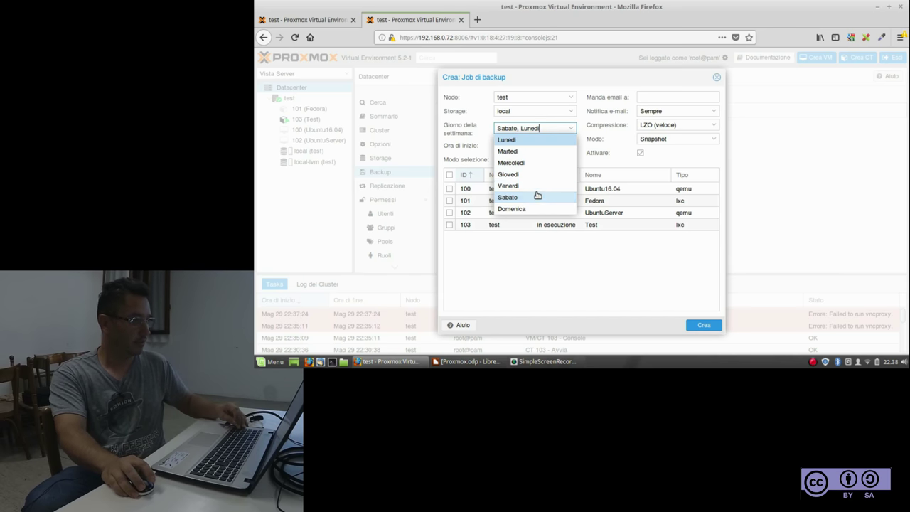
click(524, 164)
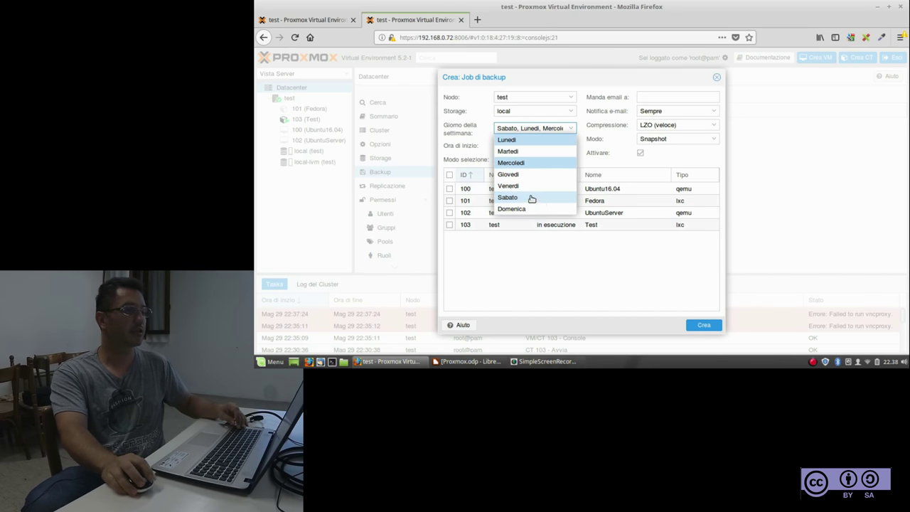
click(569, 256)
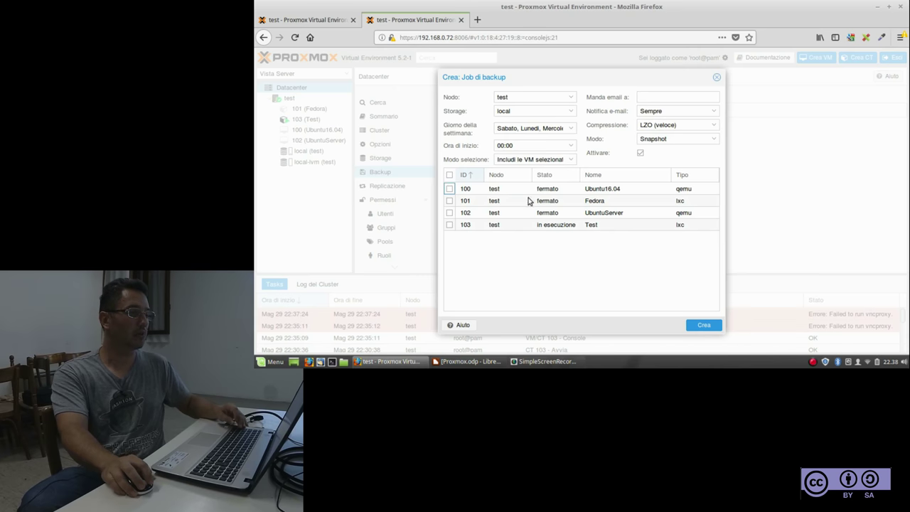
double_click(501, 146)
drag(500, 146, 535, 177)
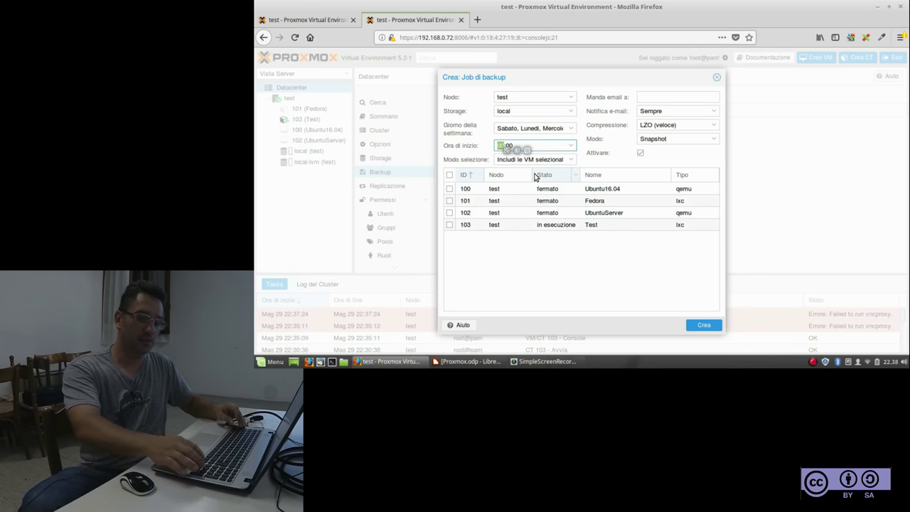
text(10)
click(621, 278)
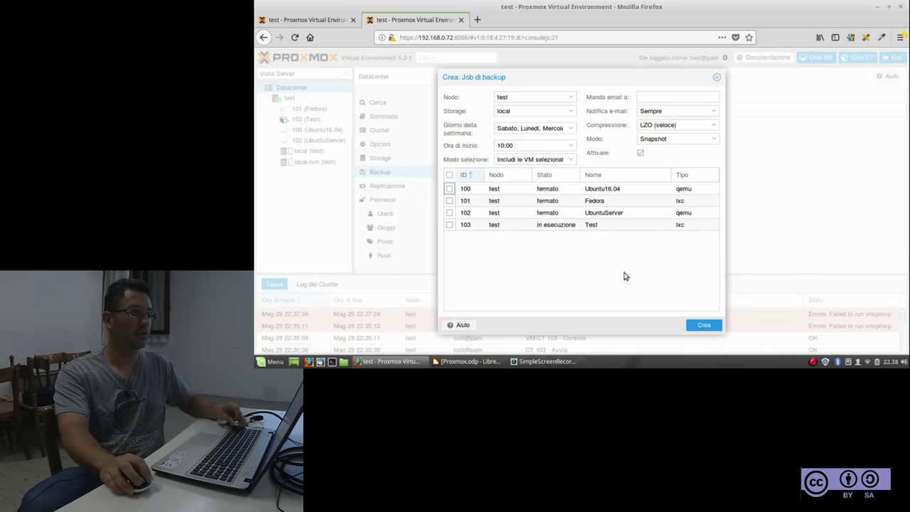
Include VMs 100 (Ubuntu16.04) and 101 (Fedora) in the backup job
click(449, 190)
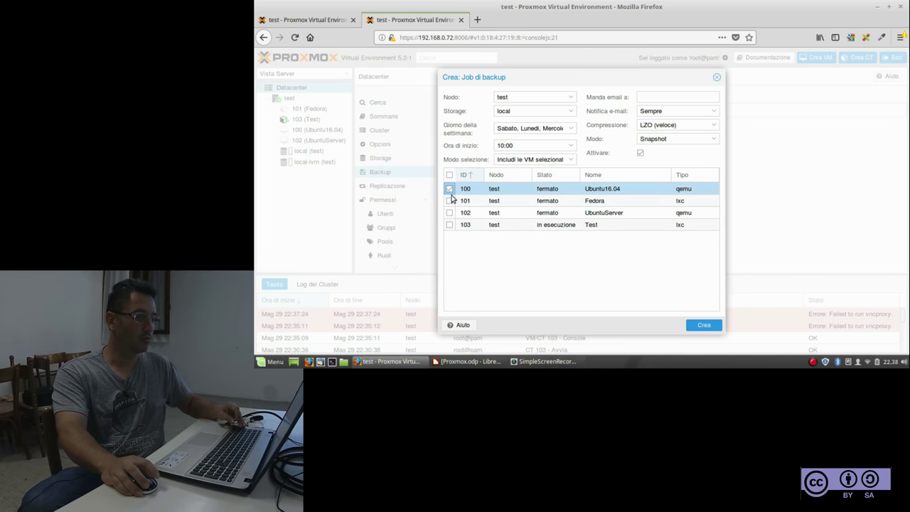
click(450, 202)
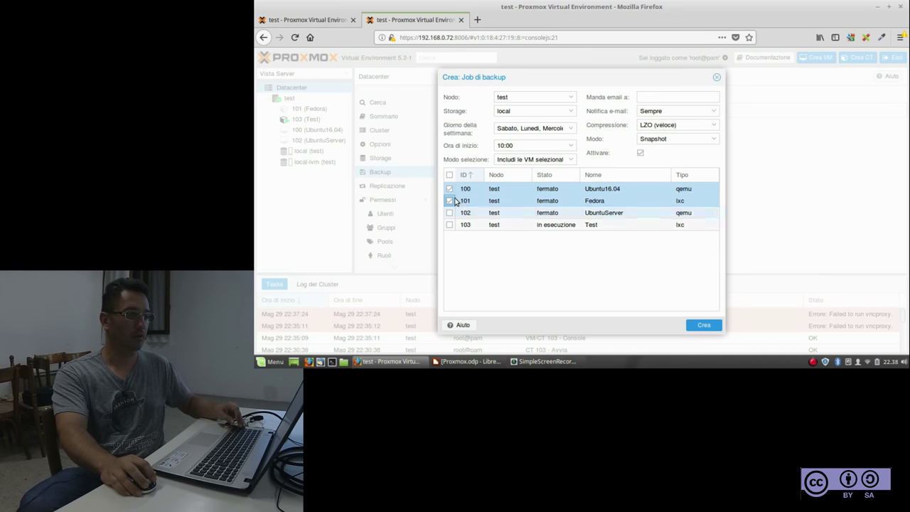
click(649, 99)
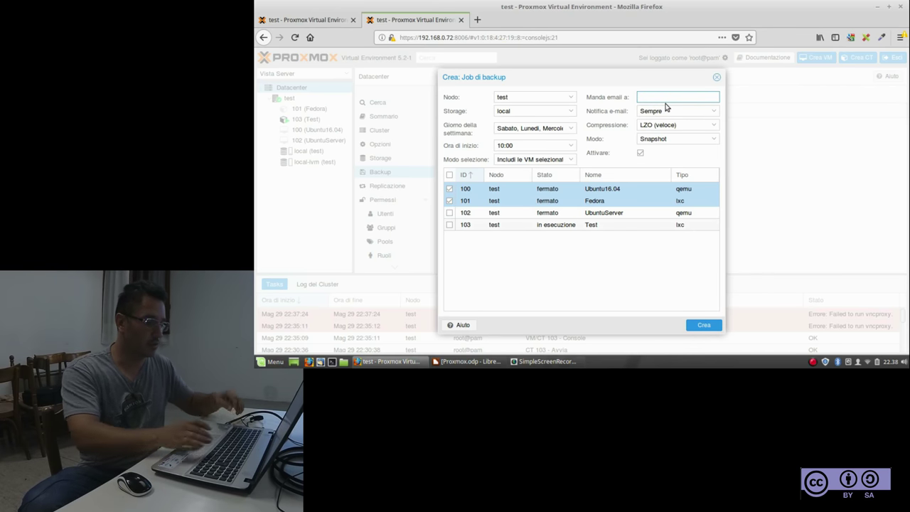
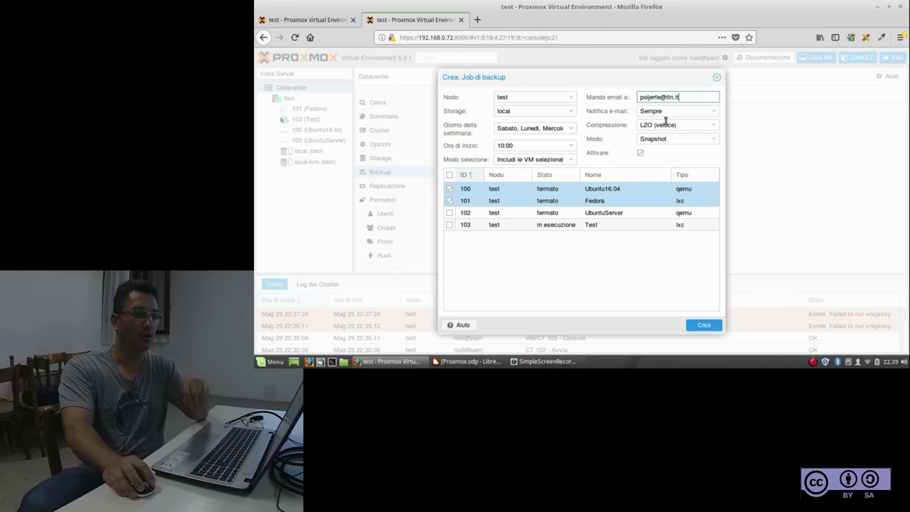
Enter the notification e-mail address, notify Solo se errore, and keep LZO (veloce) compression
click(716, 113)
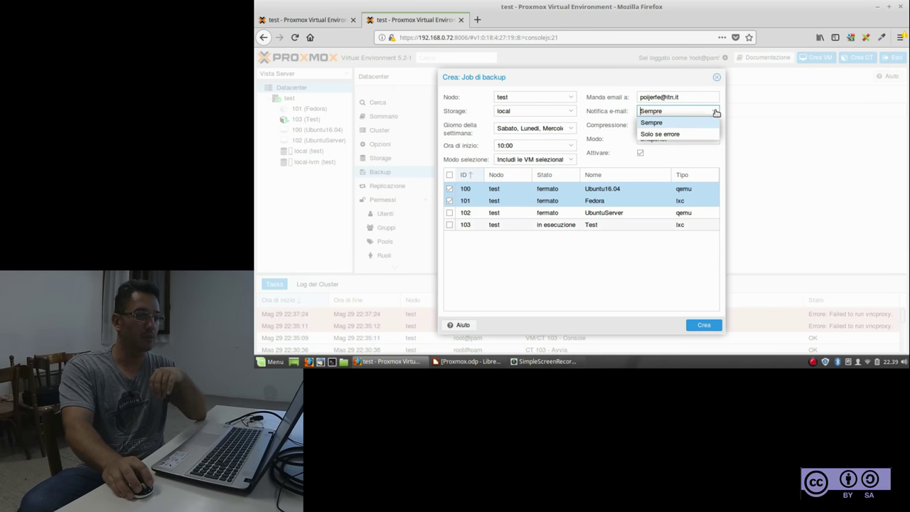
click(676, 136)
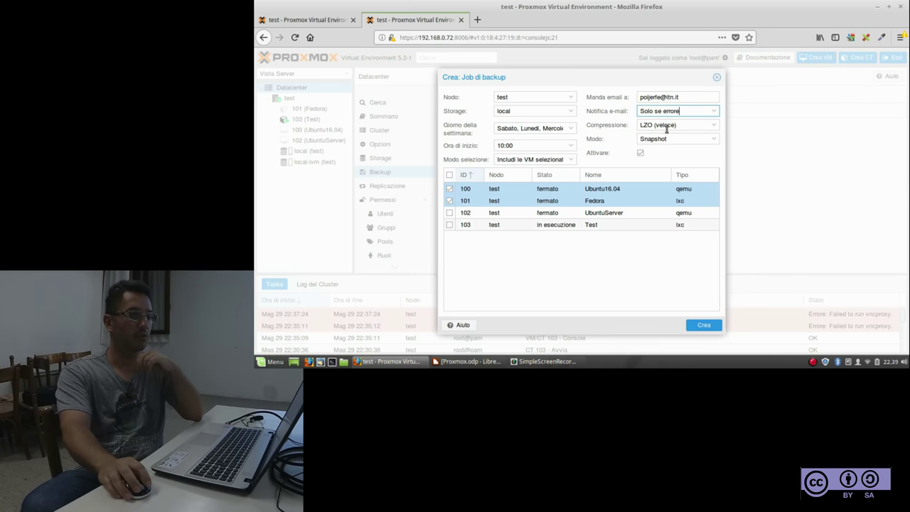
click(691, 124)
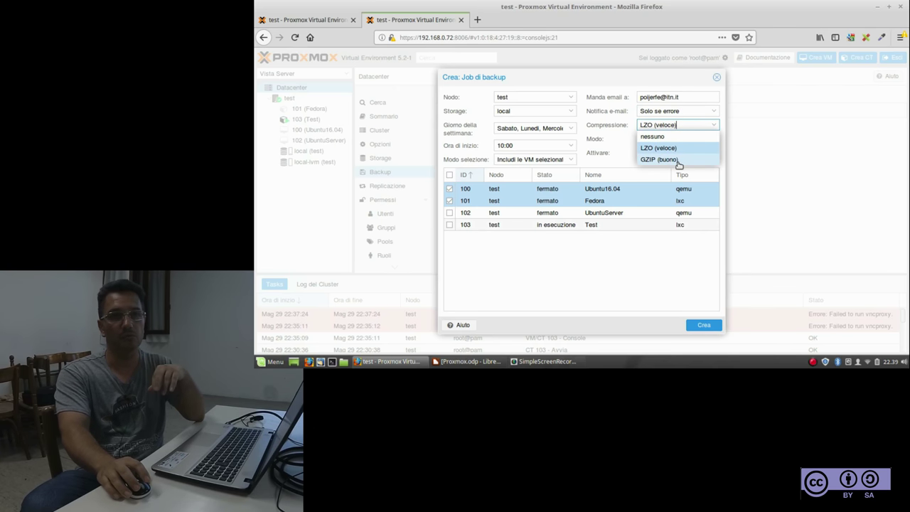
click(672, 148)
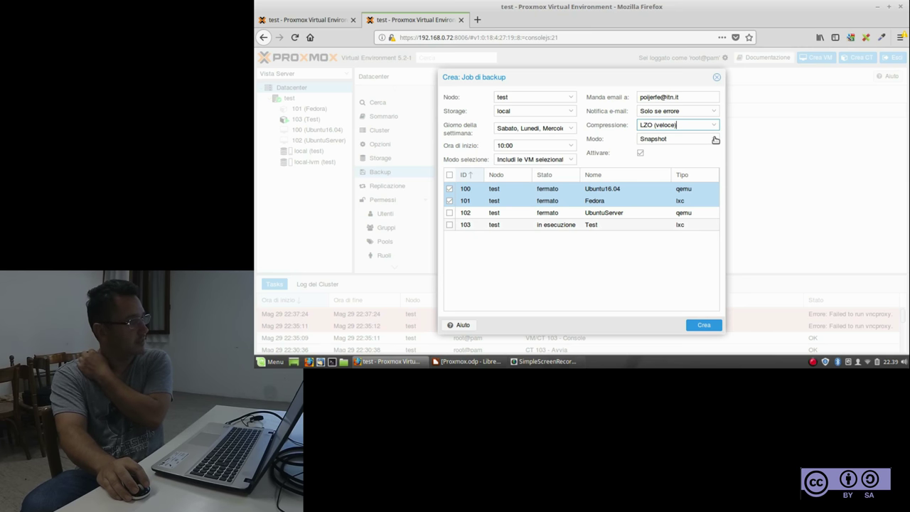
Show the Modo choices: Snapshot, Sospendi and Stop (brutale)
click(715, 140)
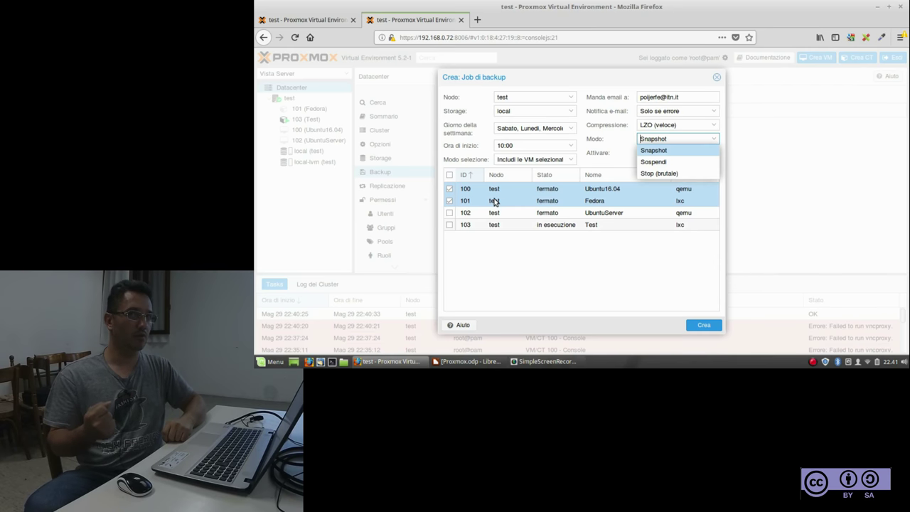
Keep Snapshot as the job's backup mode
click(664, 152)
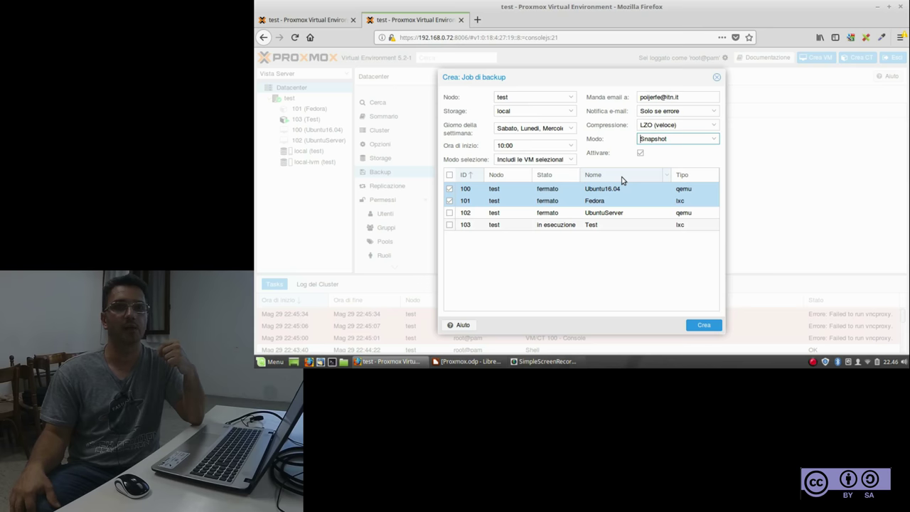
click(714, 138)
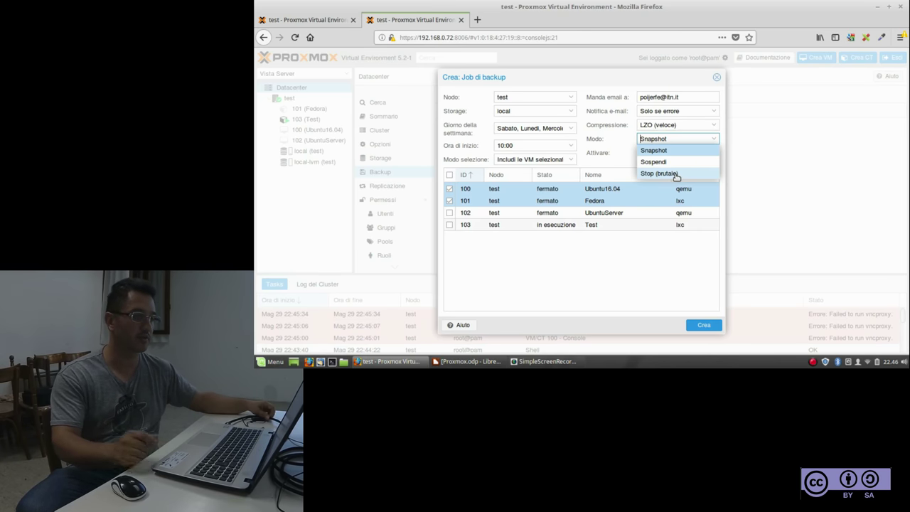
click(654, 151)
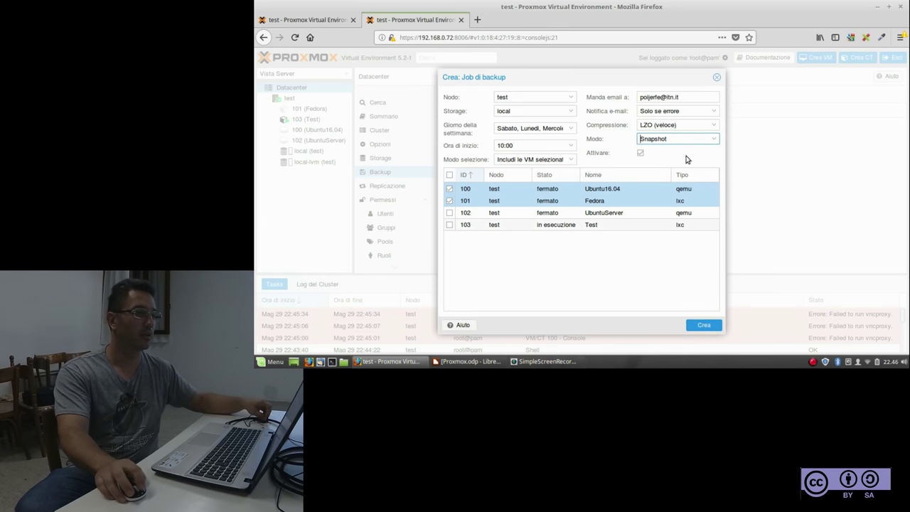
click(711, 142)
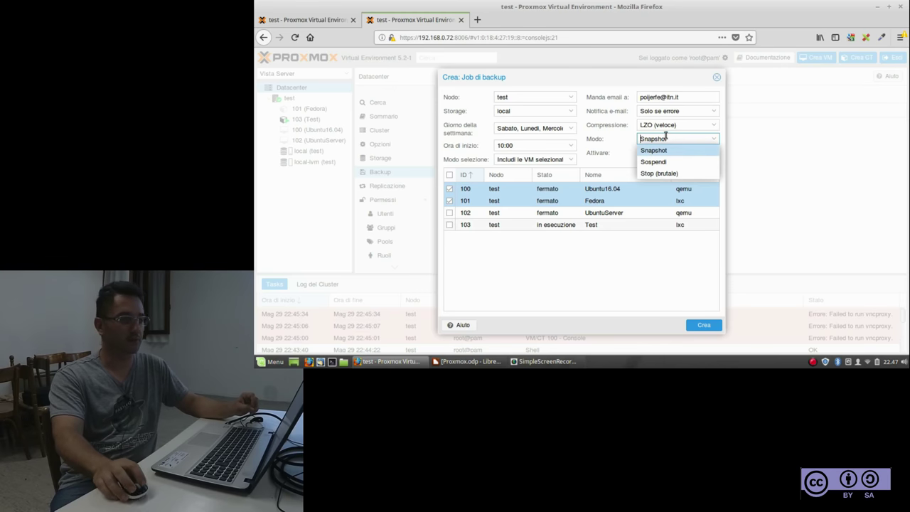
click(769, 198)
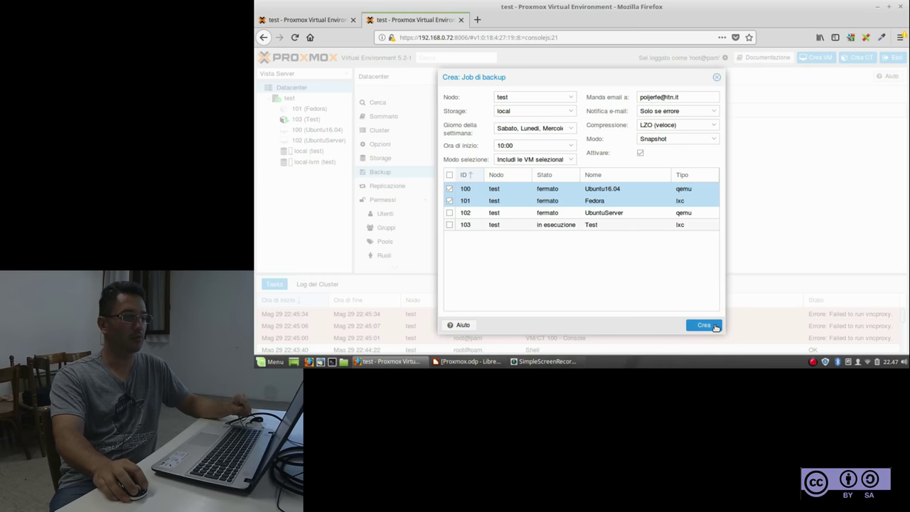
Create the 100/101 job, then add a Giovedì and Sabato 00:00 job for guests 102 and 103
click(704, 326)
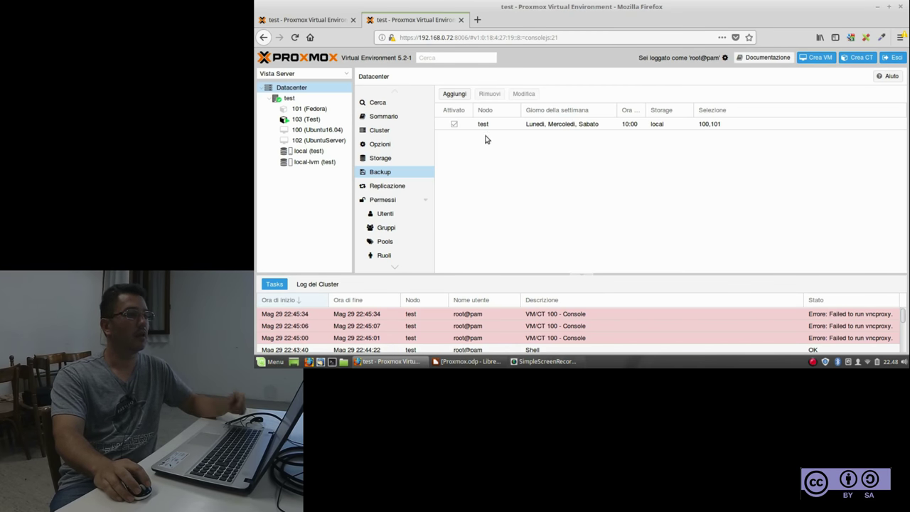
click(458, 95)
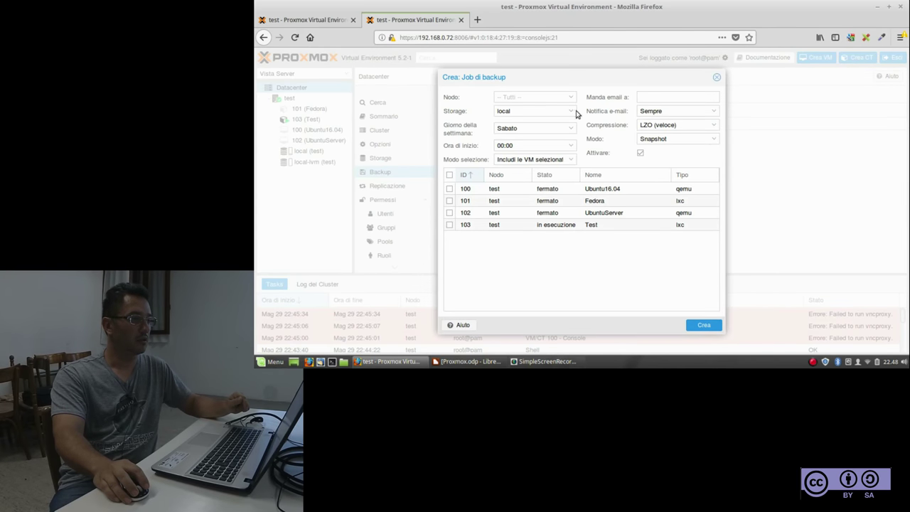
click(572, 129)
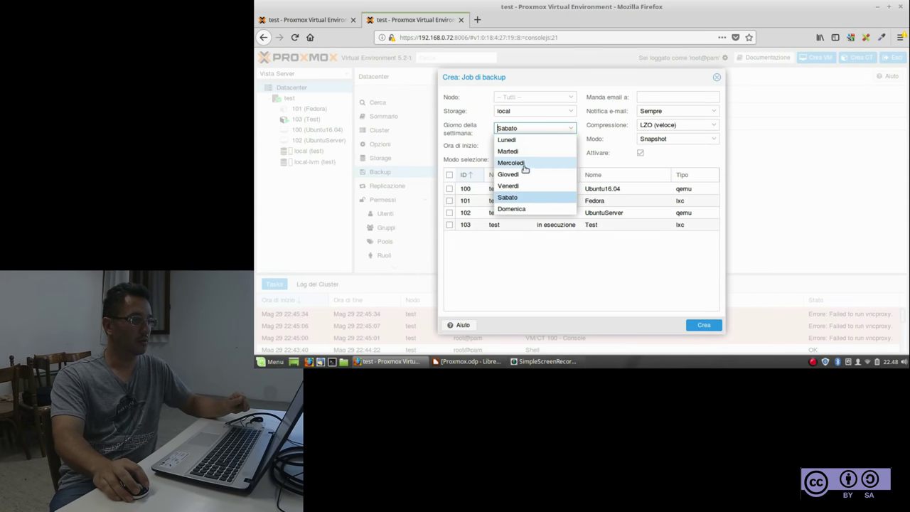
click(524, 153)
click(524, 153)
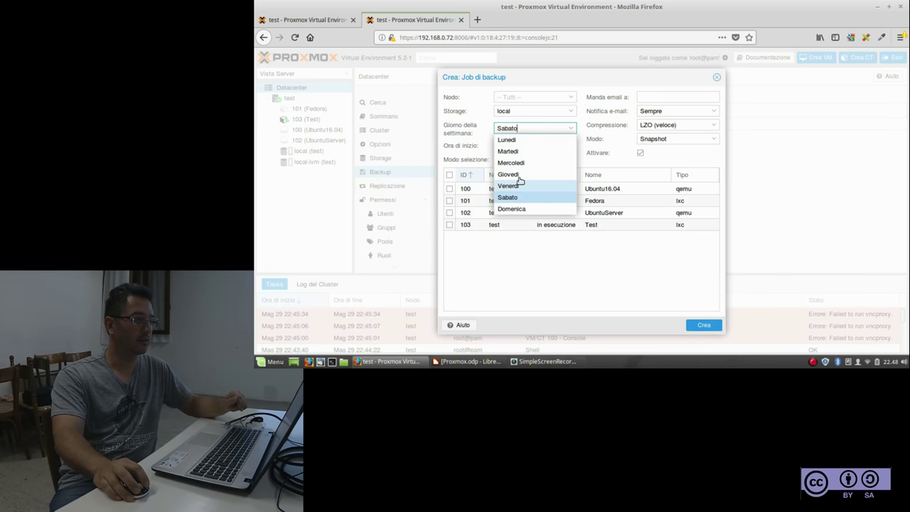
click(524, 175)
click(450, 213)
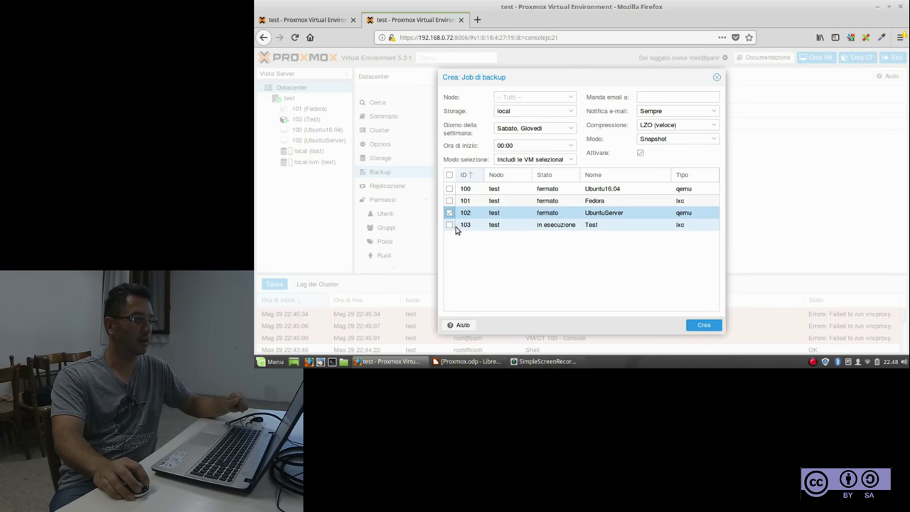
click(450, 225)
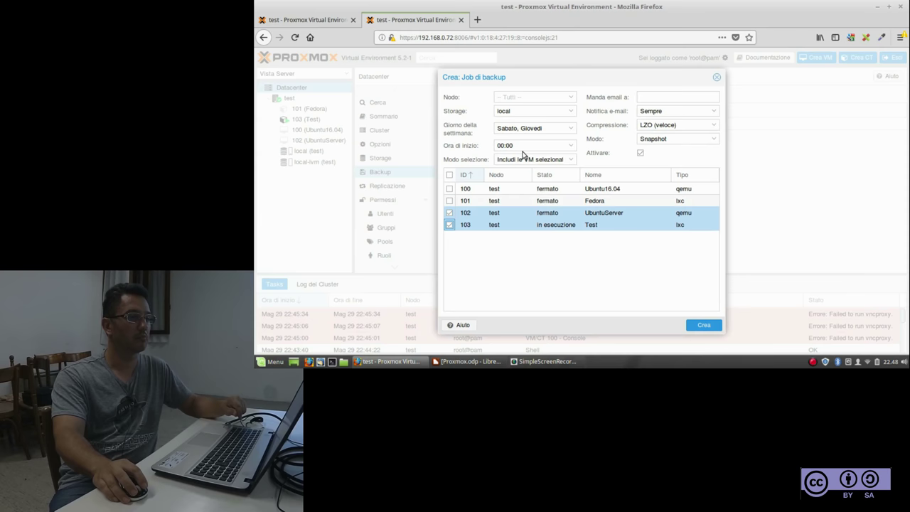
click(694, 324)
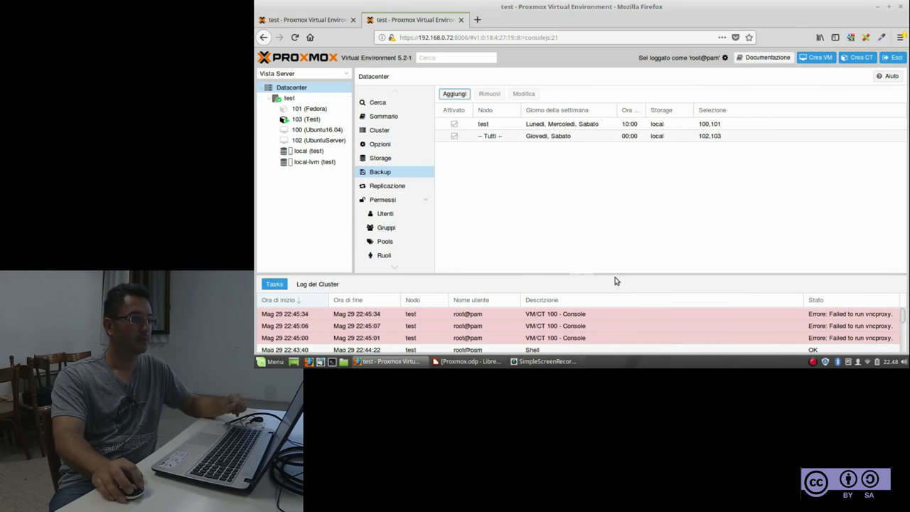
Add a Sabato and Domenica 00:00 job backing up all guests 100–103 to local storage
click(454, 93)
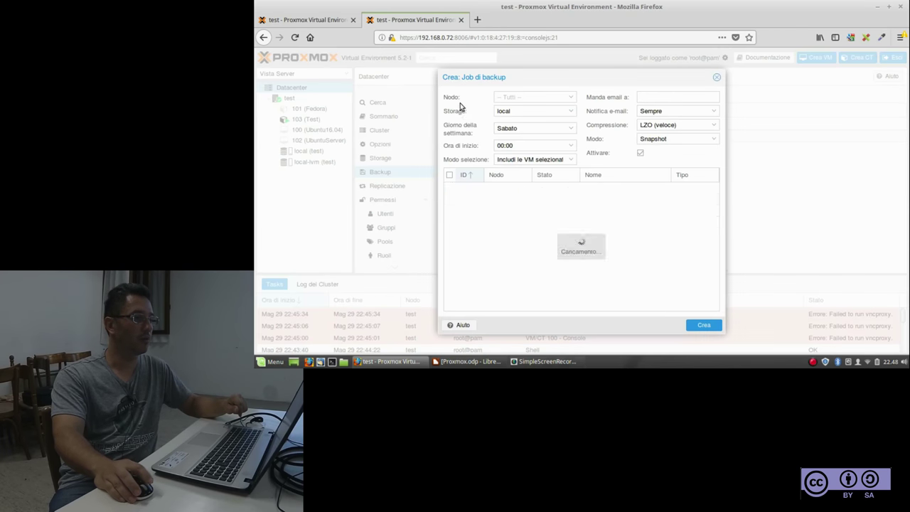
click(573, 127)
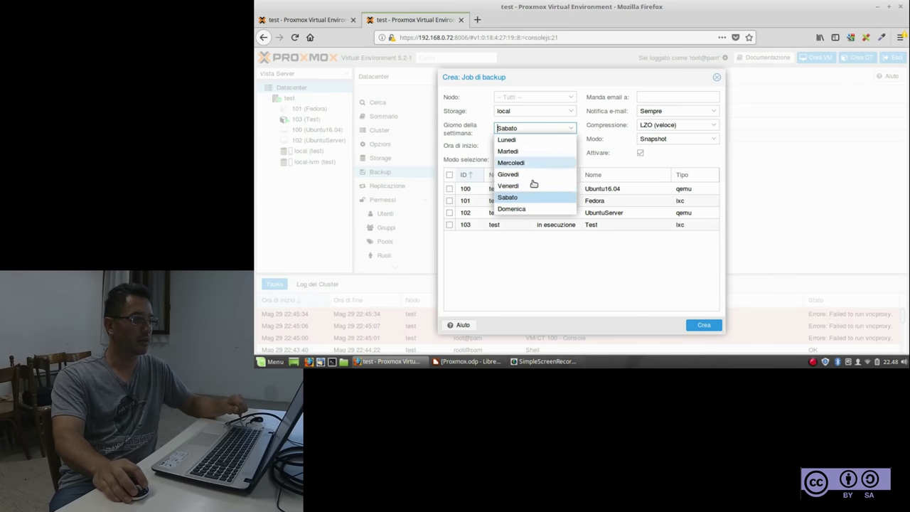
click(524, 208)
click(488, 271)
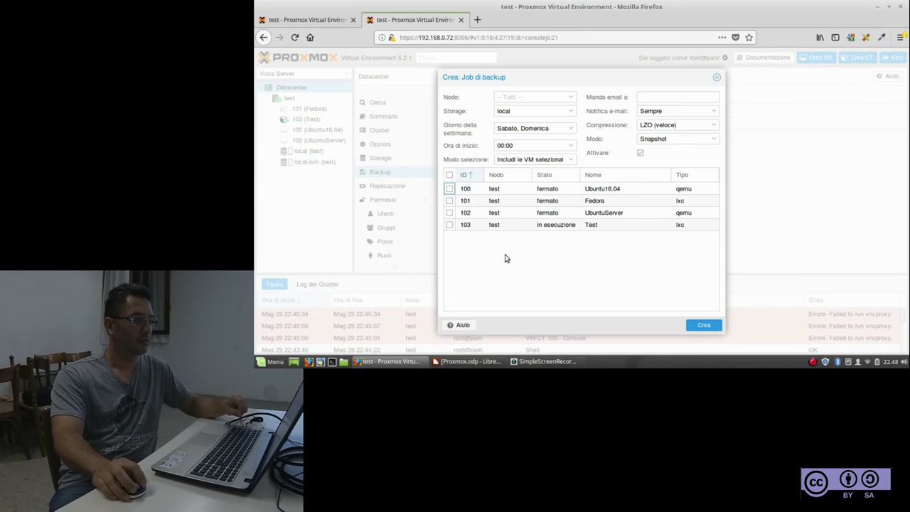
click(449, 175)
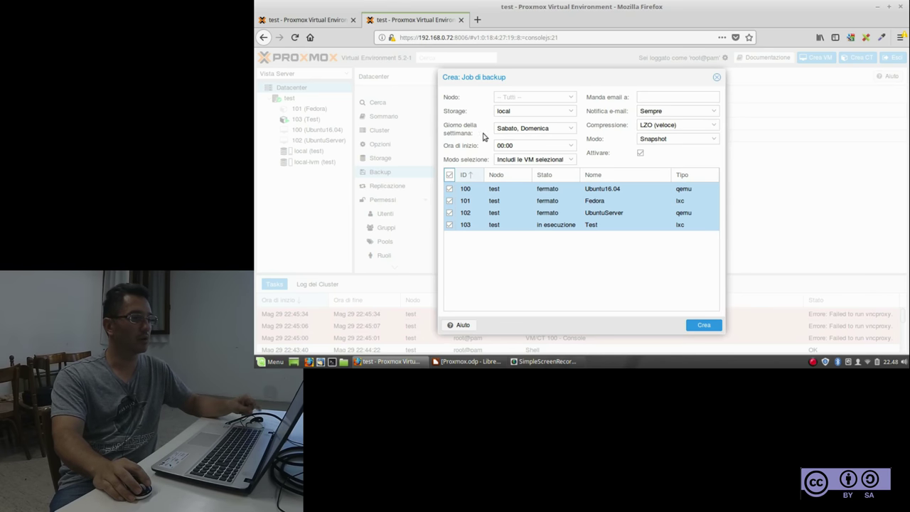
click(571, 113)
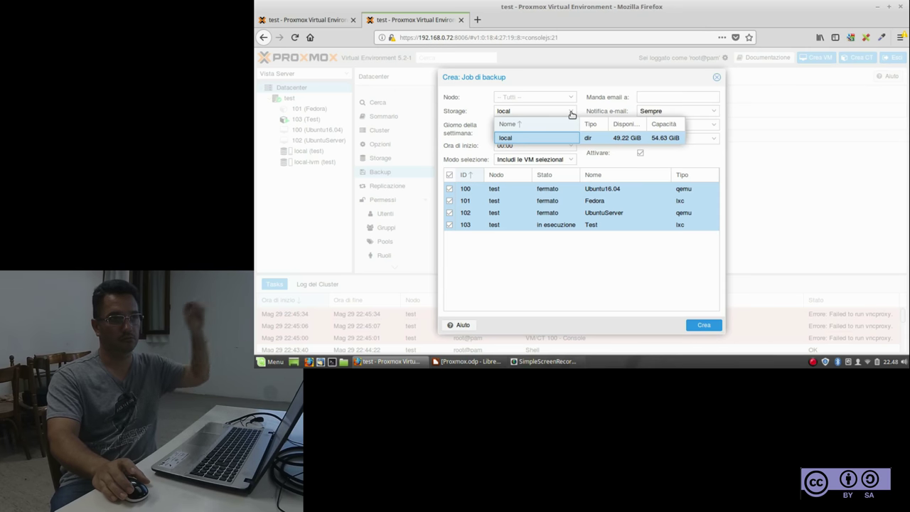
click(696, 327)
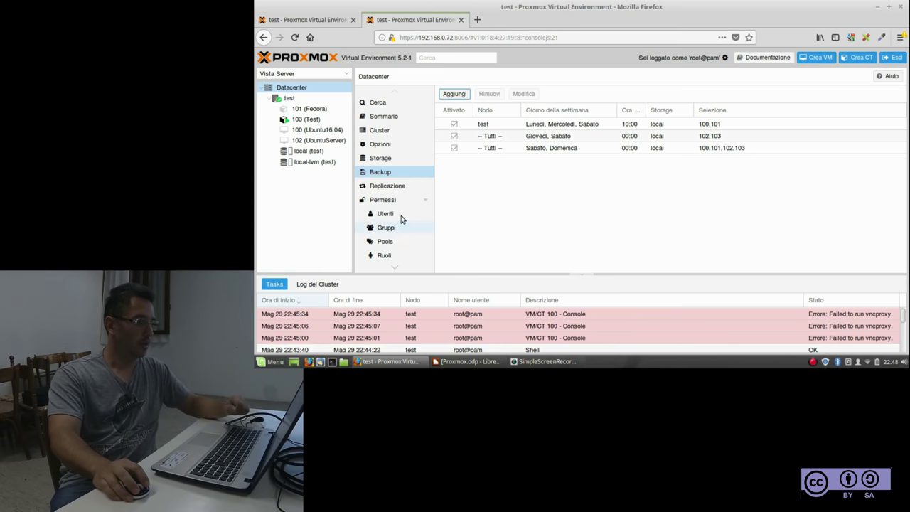
click(426, 200)
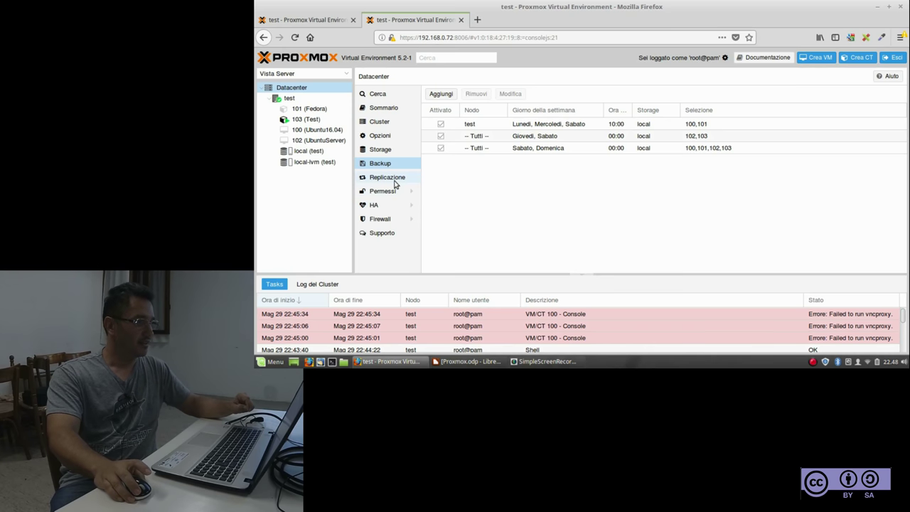
Pass through Replication and Permissions to the Datacenter HA page, showing quorum OK and no HA resources
click(396, 185)
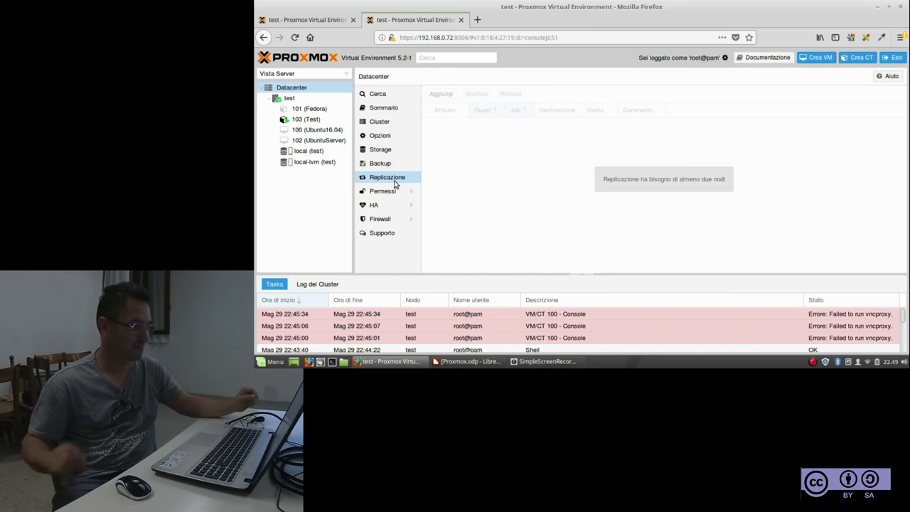
click(388, 192)
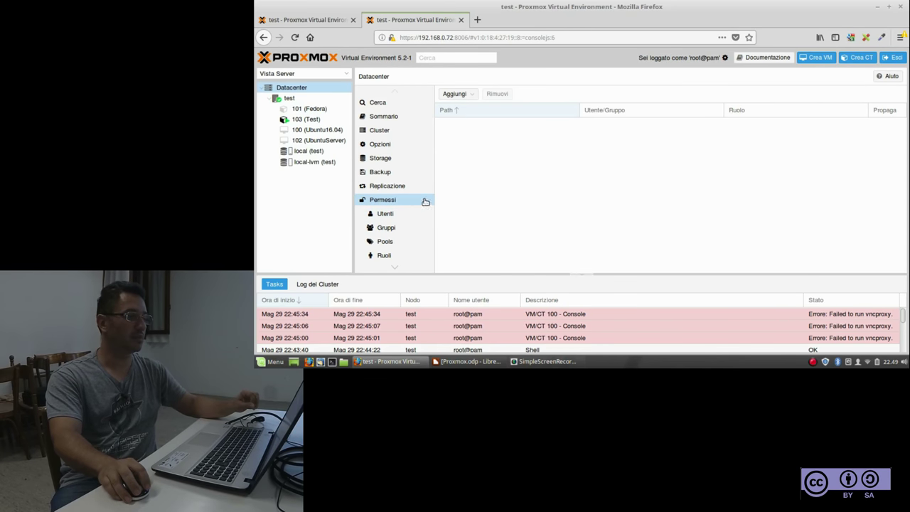
click(426, 202)
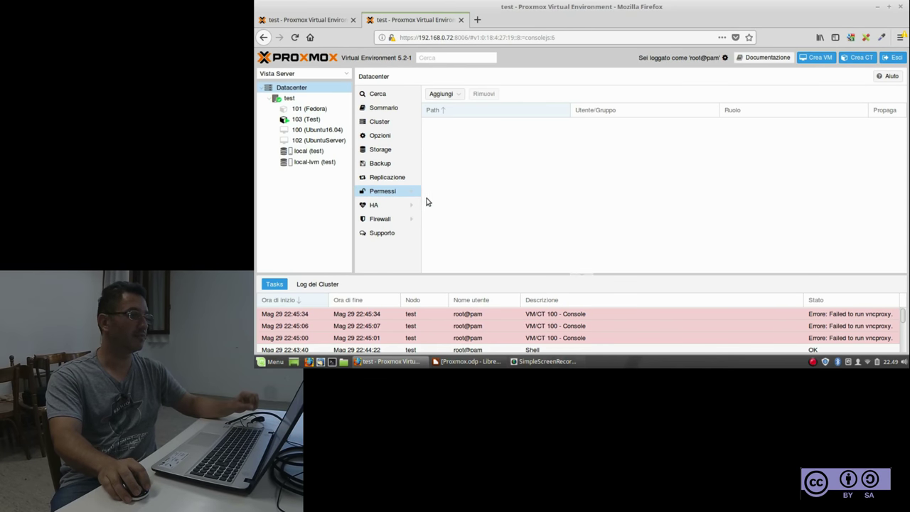
click(375, 205)
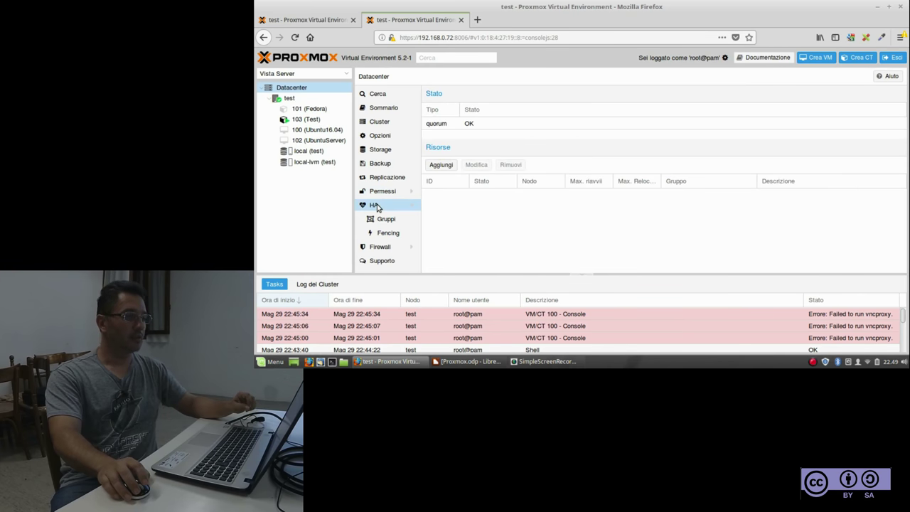
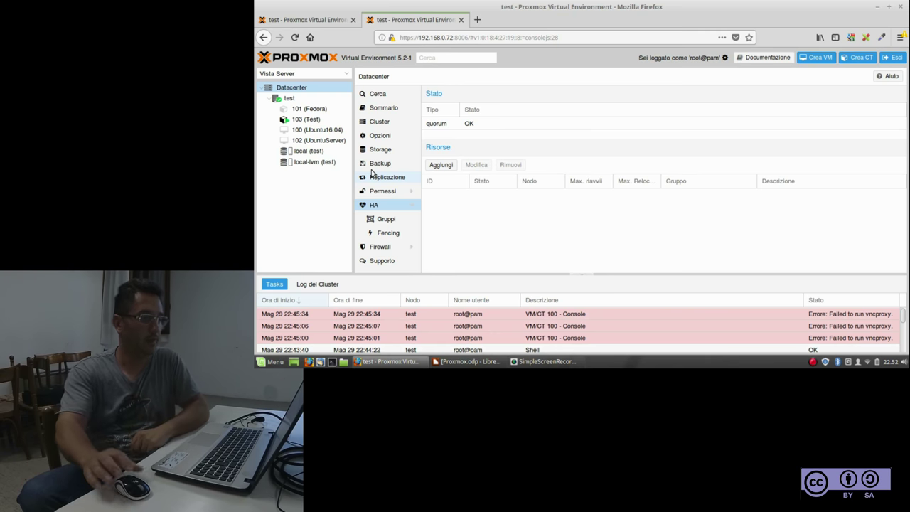
Collapse HA in the Datacenter menu, hiding Gruppi and Fencing while the HA status stays visible
click(413, 206)
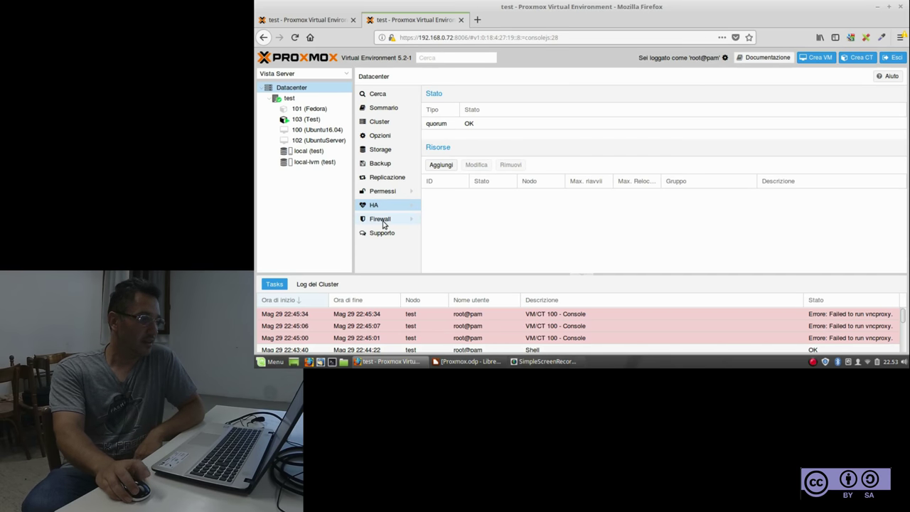
View datacenter Firewall, then the Supporto page reporting no valid subscription, and select node test
click(381, 220)
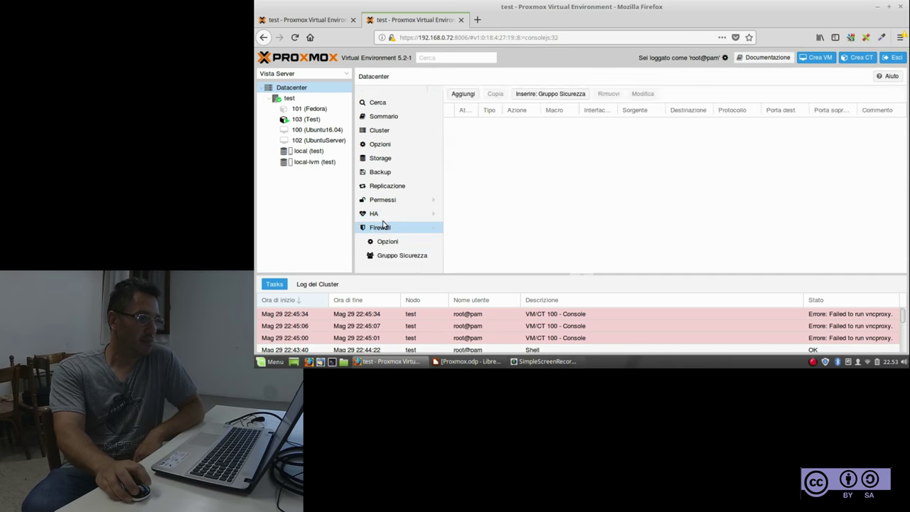
click(432, 228)
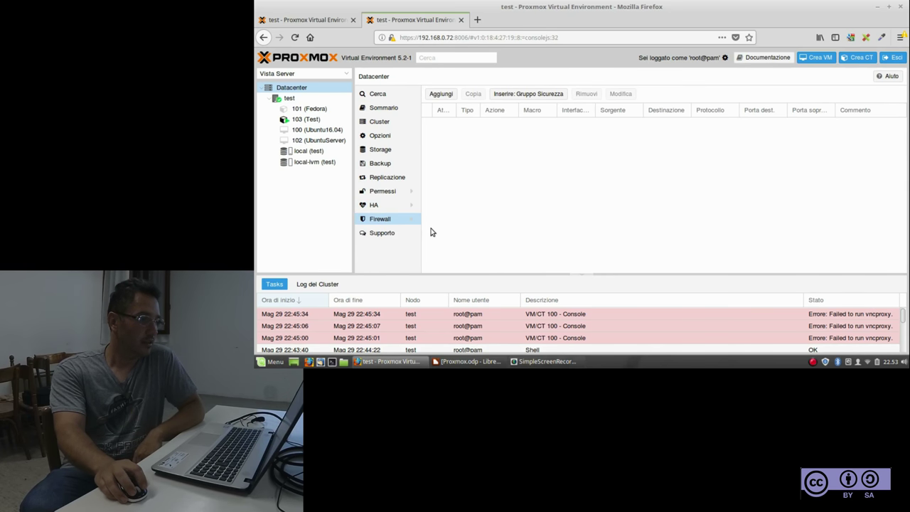
click(389, 236)
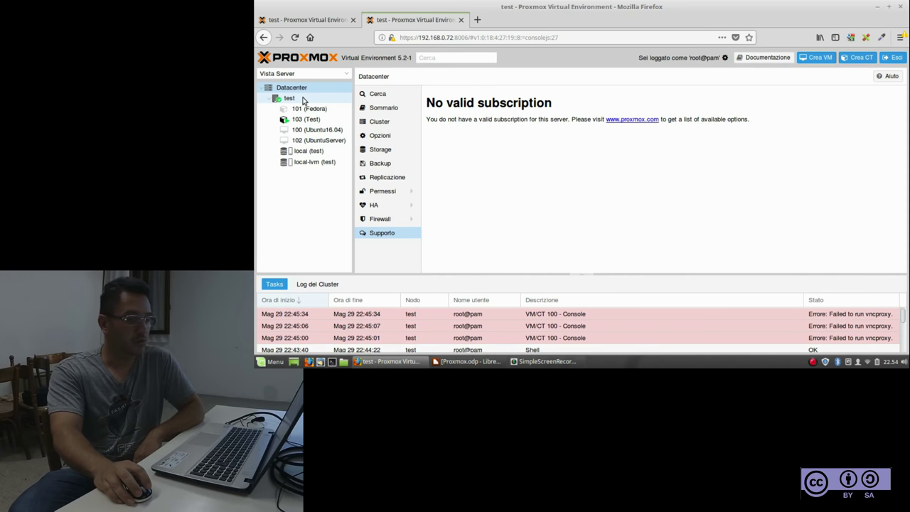
click(302, 98)
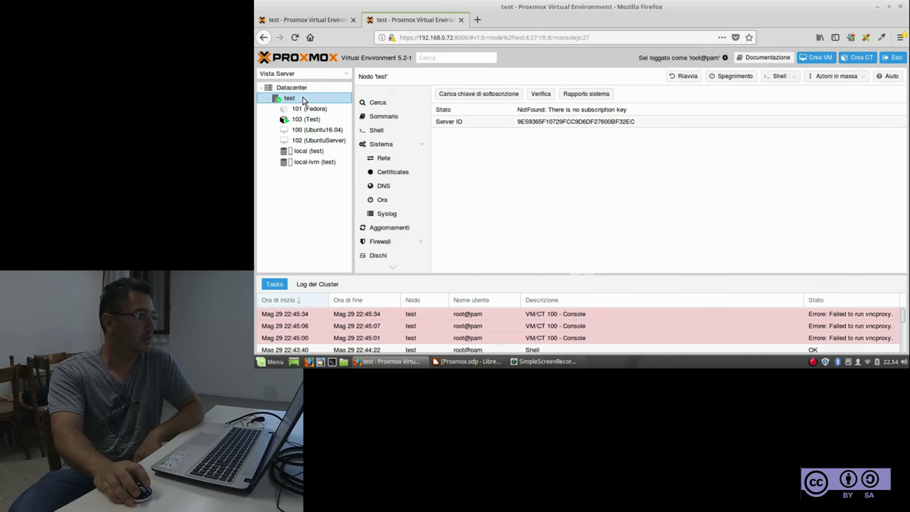
Review node test's Cerca list and Sommario CPU, load, memory and network charts, then its Shell
click(375, 106)
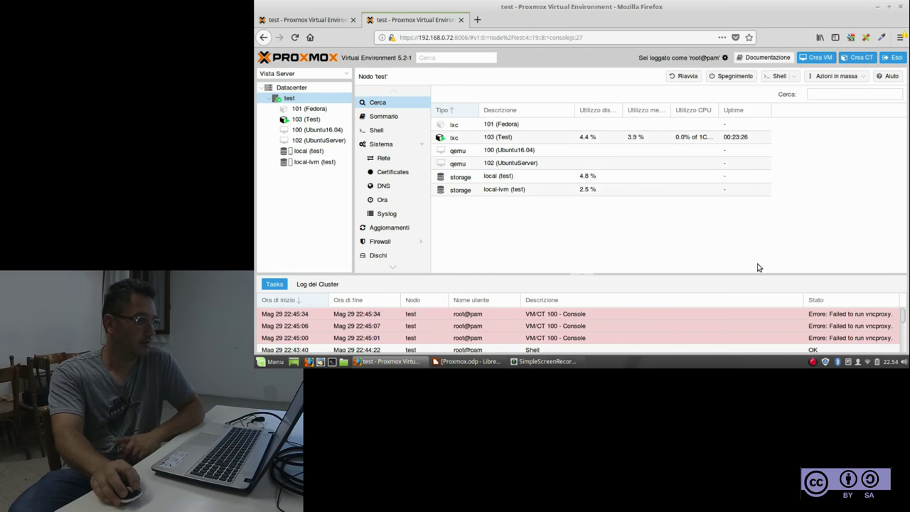
click(384, 117)
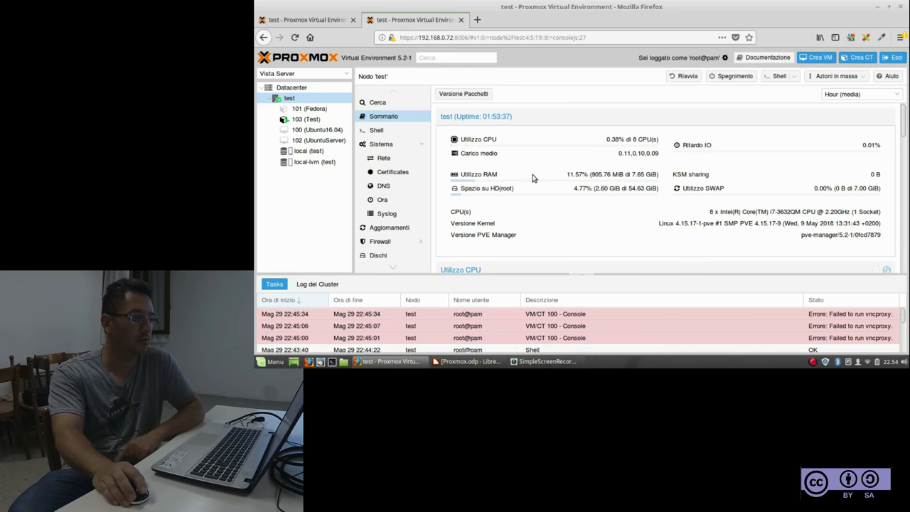
scroll(534, 178, down, 4)
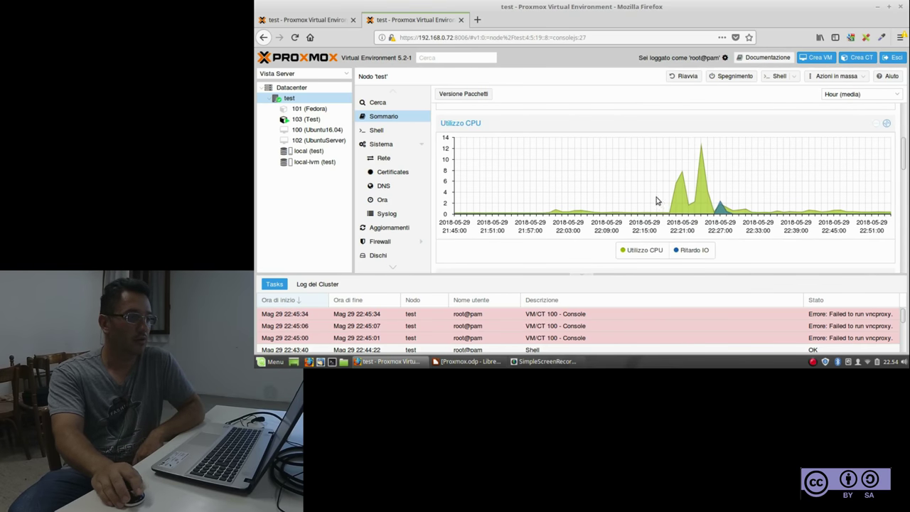
scroll(609, 183, down, 3)
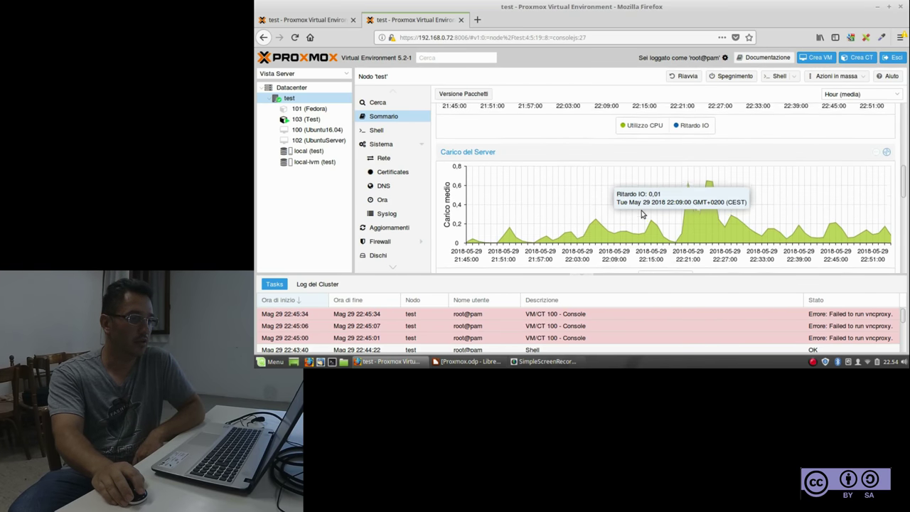
scroll(569, 205, down, 5)
scroll(609, 207, down, 5)
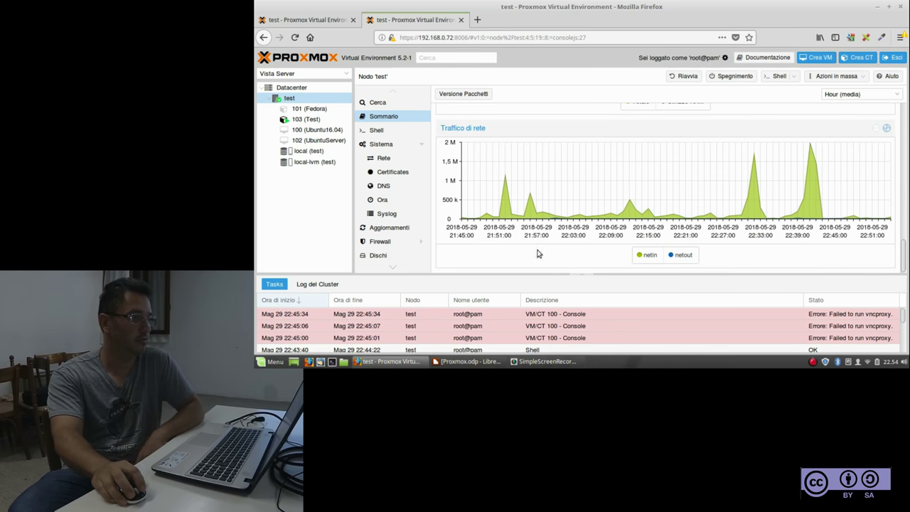
click(377, 131)
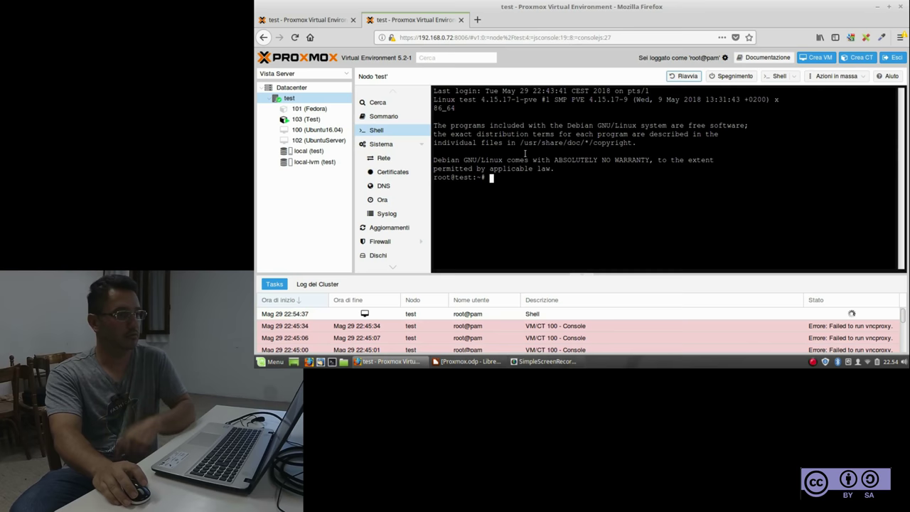
Look at node test's Sistema services, then its Aggiornamenti page showing no updates available
click(404, 149)
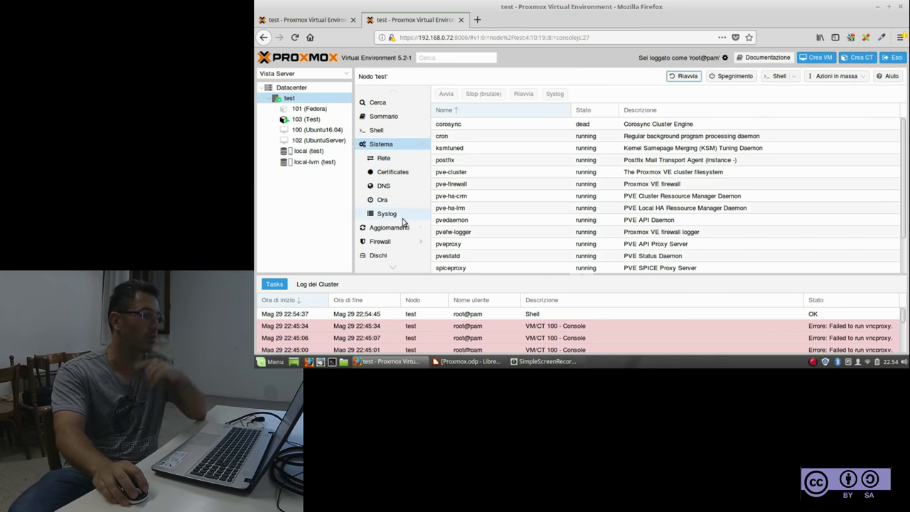
click(424, 146)
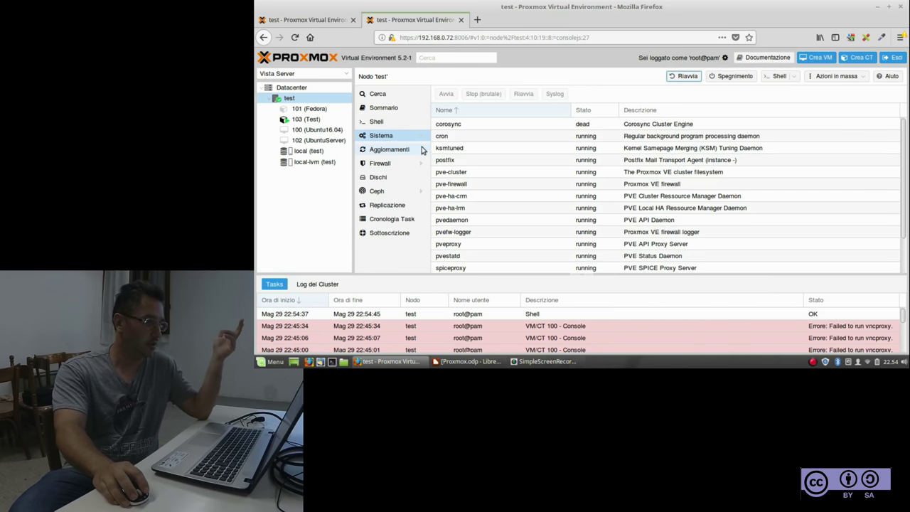
click(401, 150)
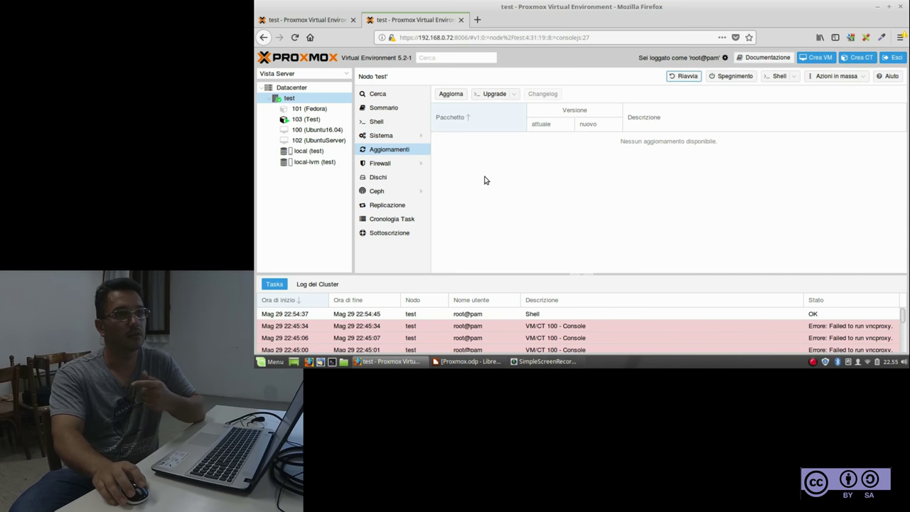
View node test's firewall, then its disks: /dev/sda, 223.57 GiB SSD, S.M.A.R.T. PASSED
click(391, 164)
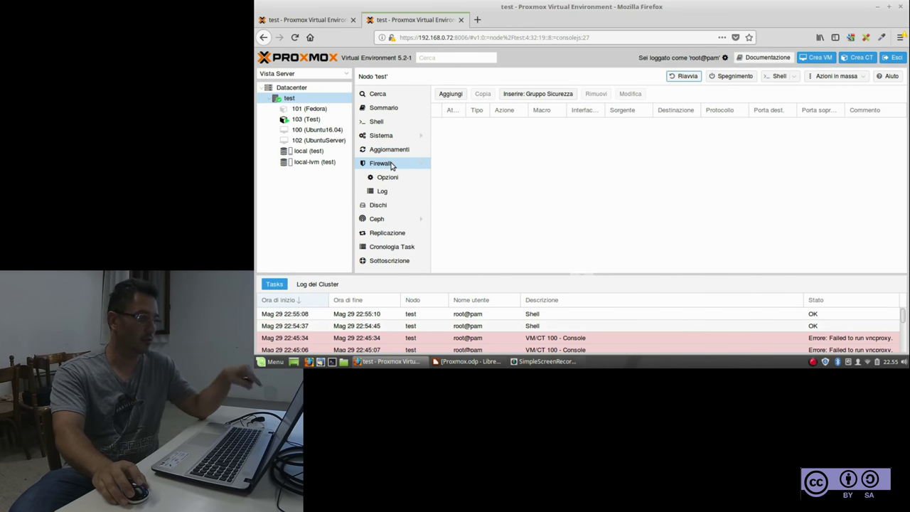
click(388, 206)
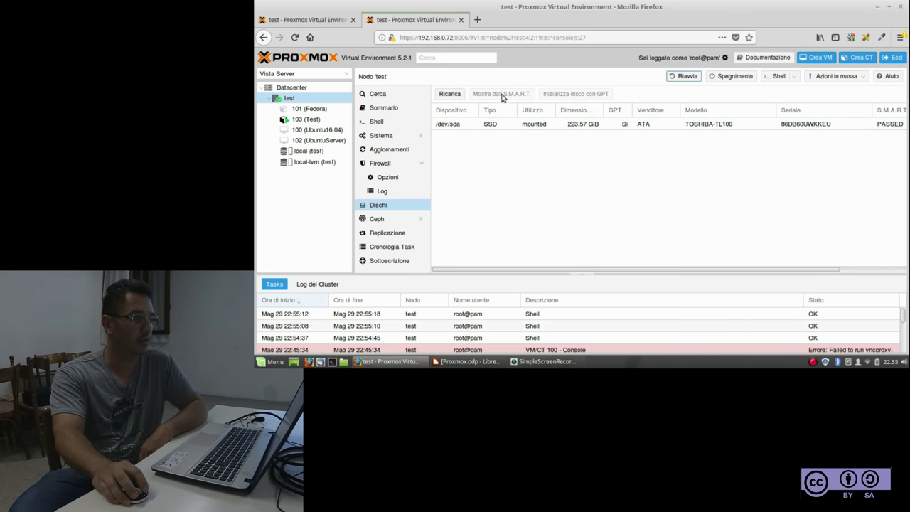
Inspect the S.M.A.R.T. data of /dev/sda, then open node test's uninitialized Ceph page
click(795, 128)
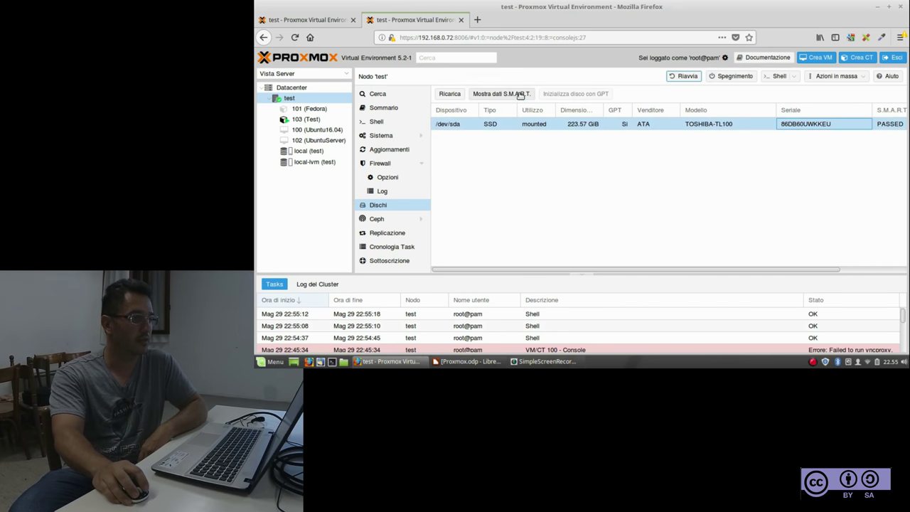
click(518, 94)
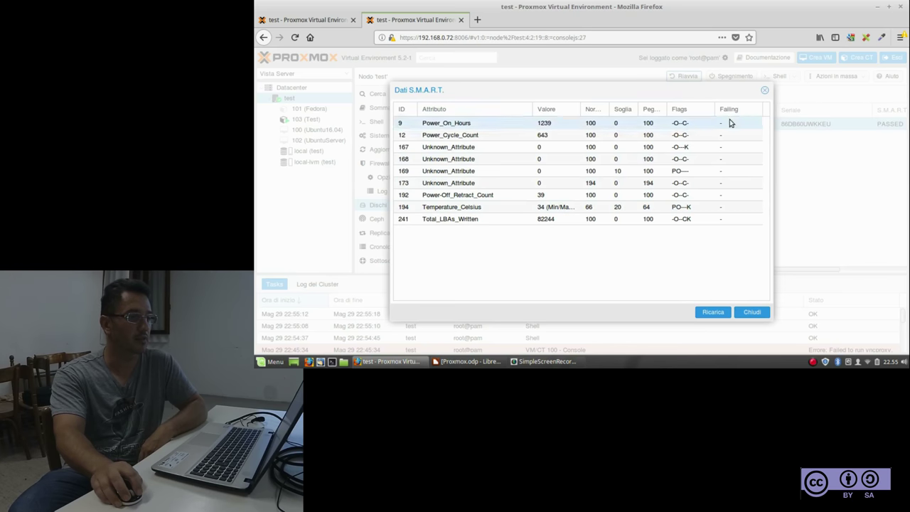
click(765, 91)
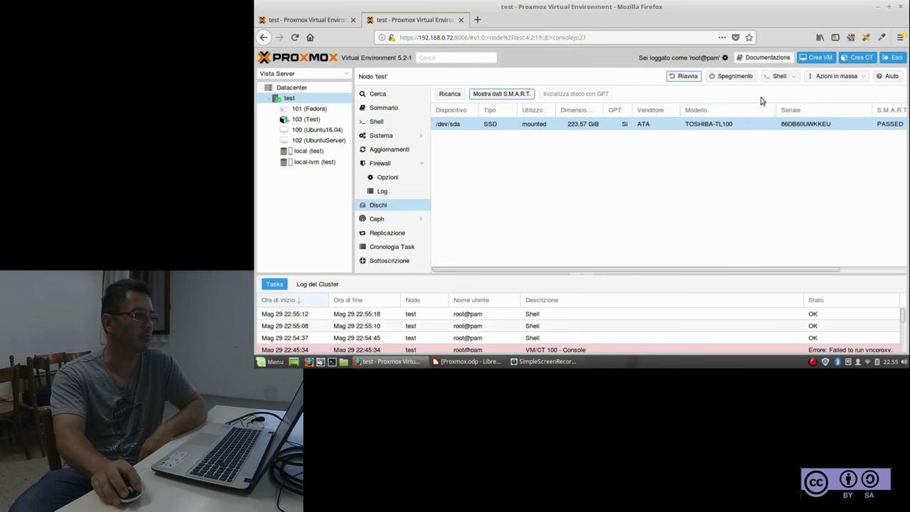
click(377, 219)
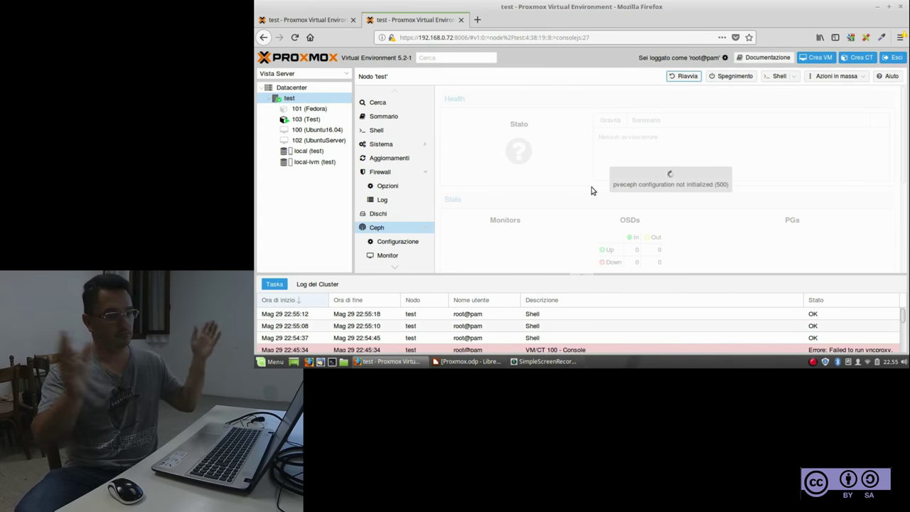
Browse node test's Replicazione and Cronologia Task, ending on Sottoscrizione with no subscription key
click(426, 229)
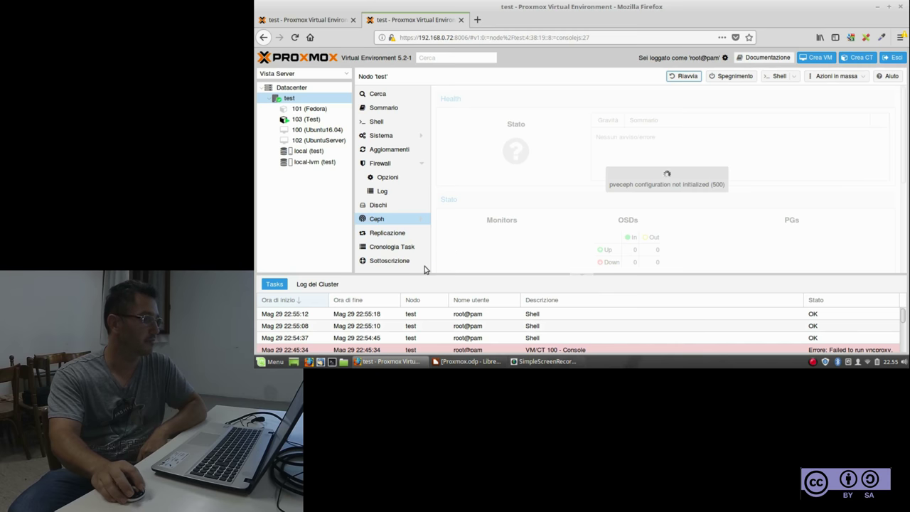
click(399, 235)
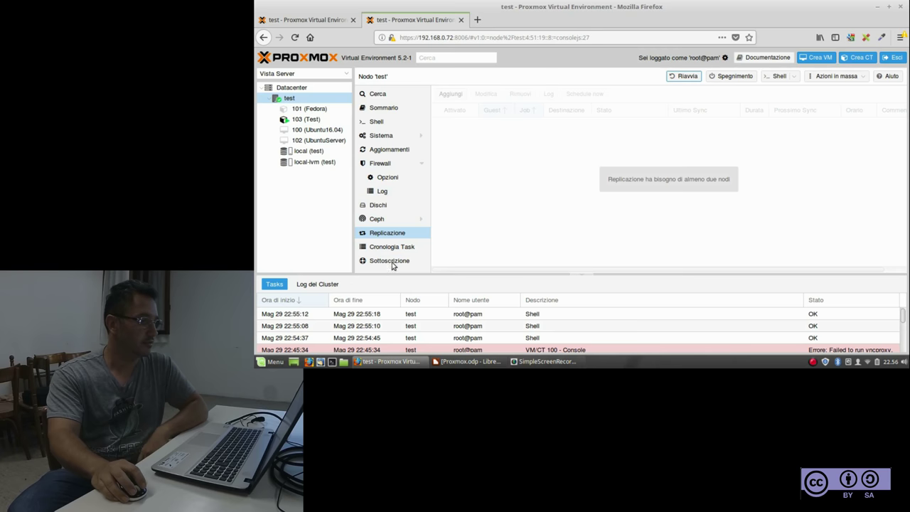
click(392, 248)
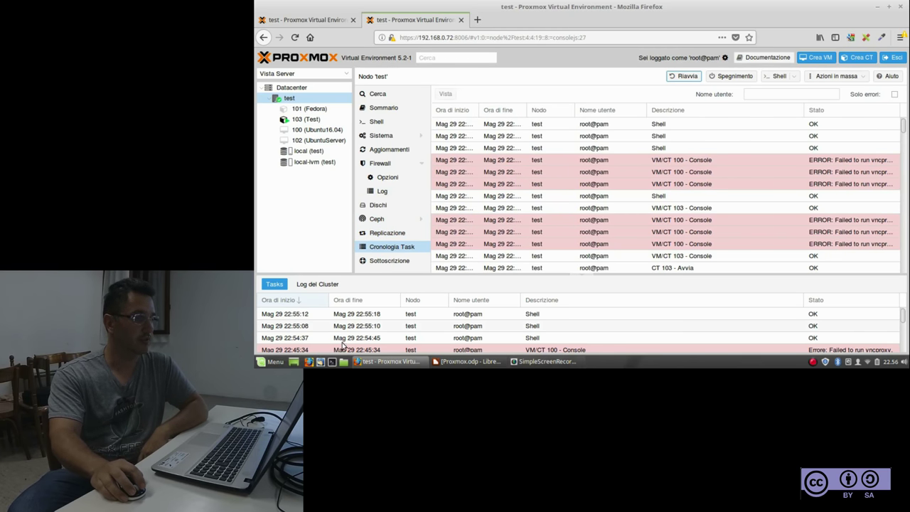
click(393, 262)
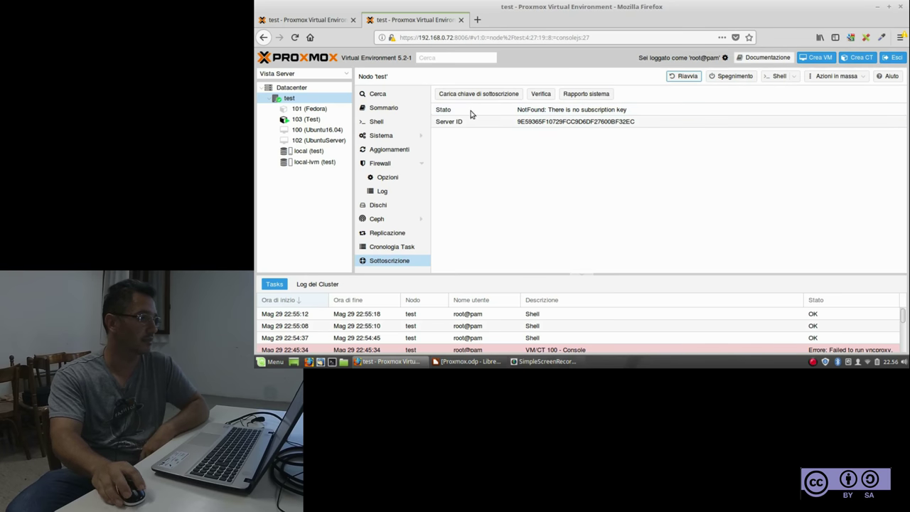
Select container 103 (Test) to bring up its blank Console terminal
click(310, 122)
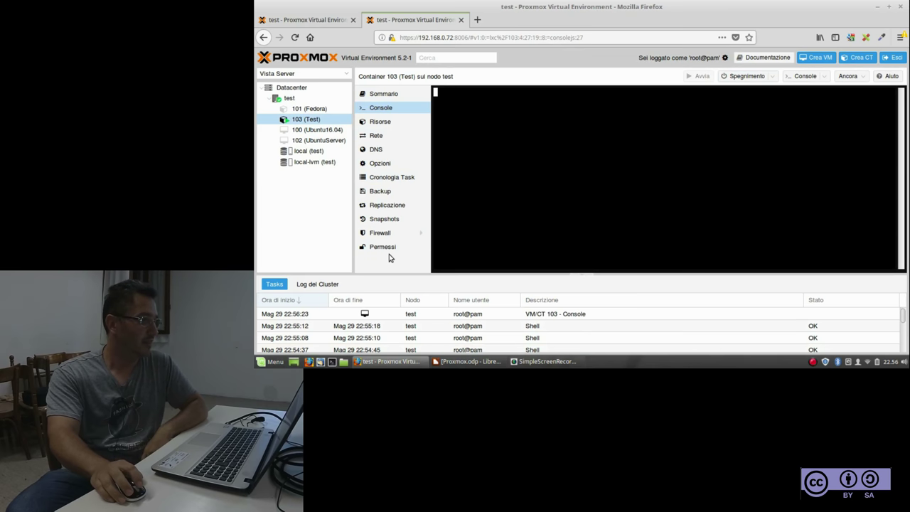
Check container 103's Backup page, then its Snapshots list holding only NOW
click(383, 193)
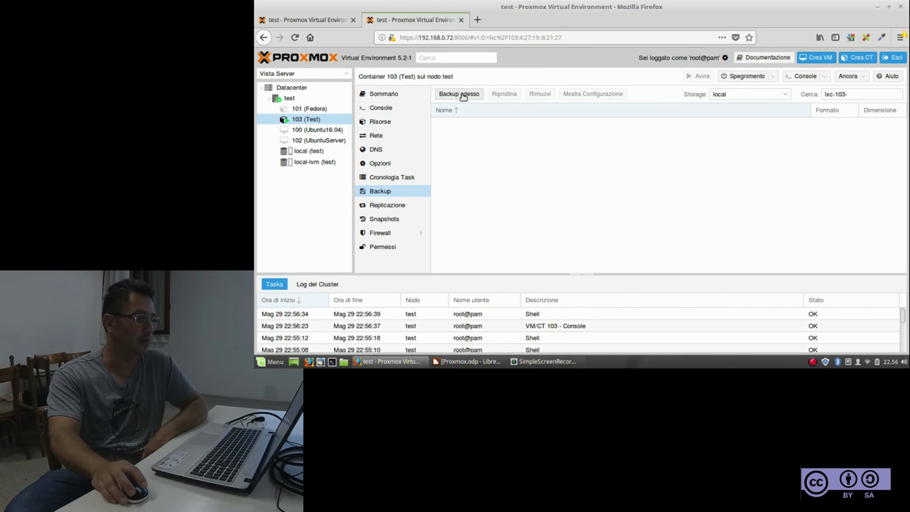
click(390, 225)
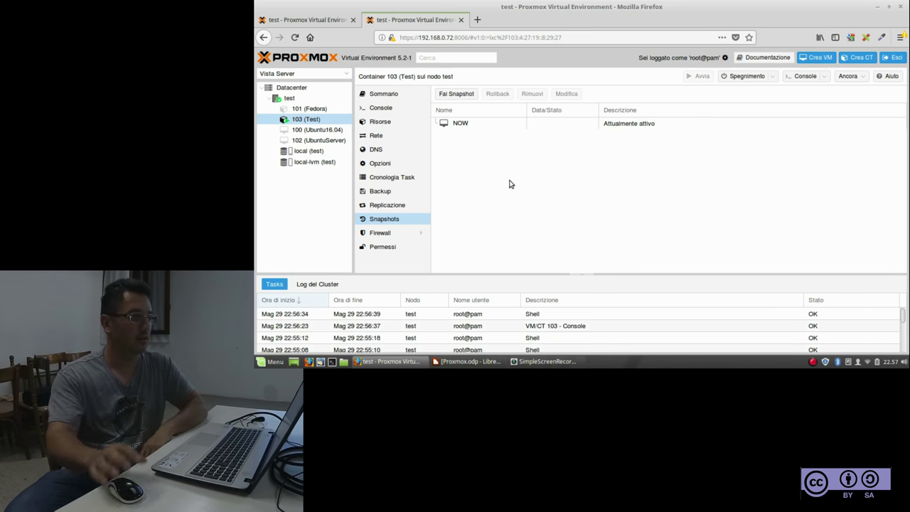
Snapshot container 103 as 'primaaggiornmenti' with description 'wedhw67t8t'
click(448, 96)
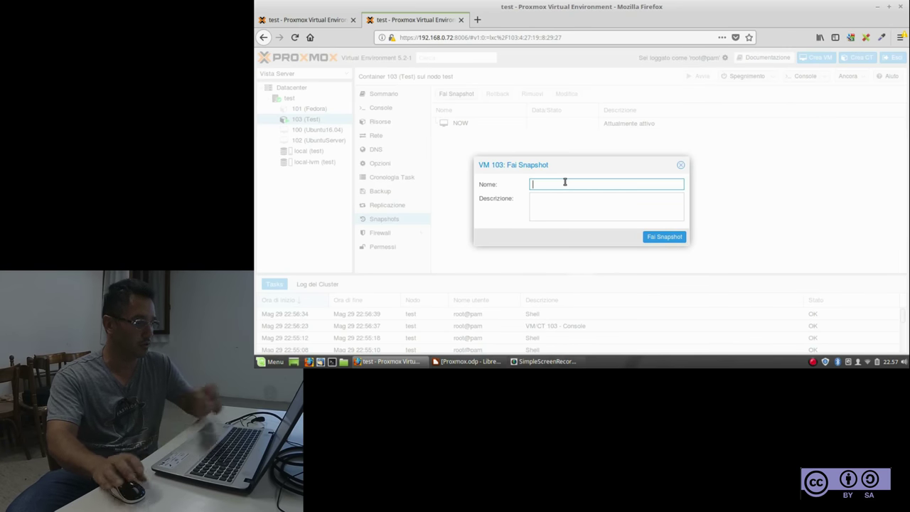
text(primaaggiornm)
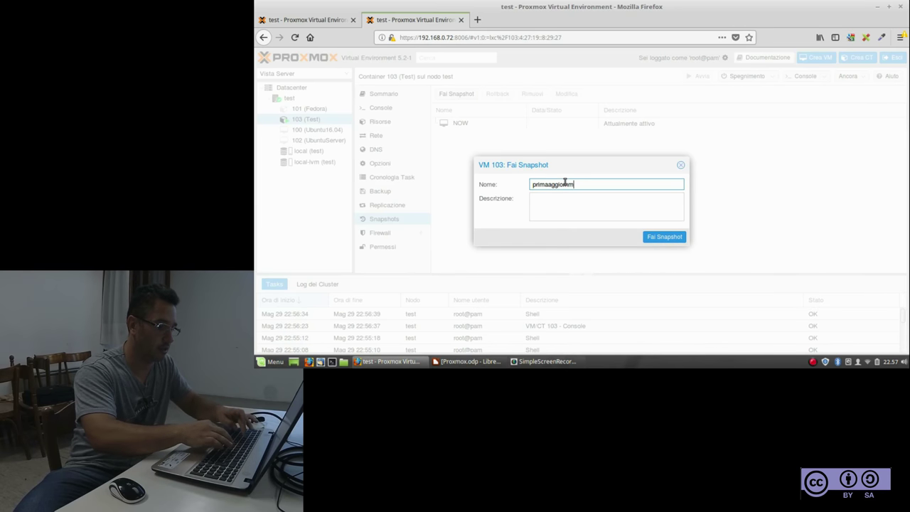
text(enti)
click(562, 205)
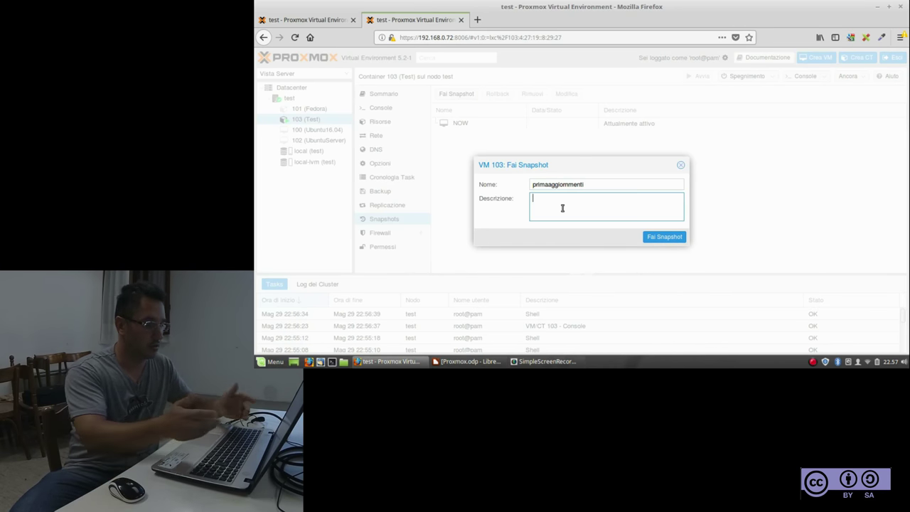
text(wedhw67t)
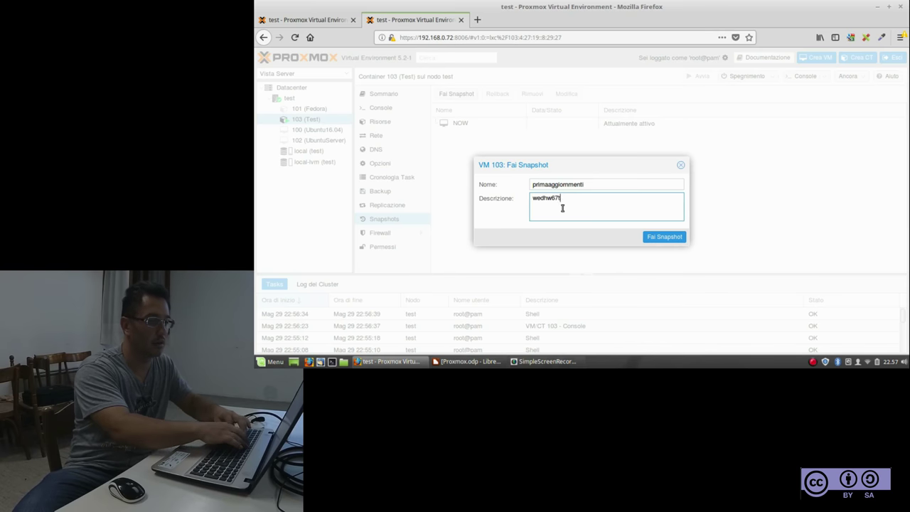
text(8t)
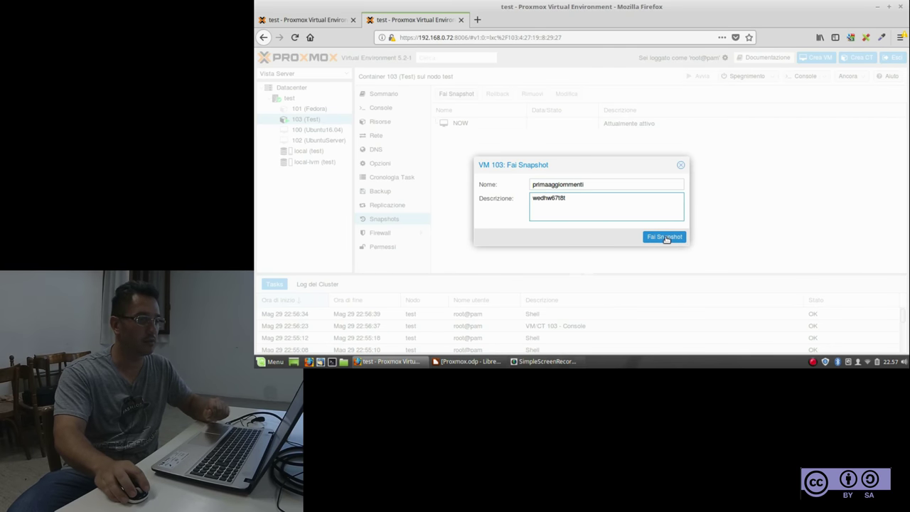
click(665, 236)
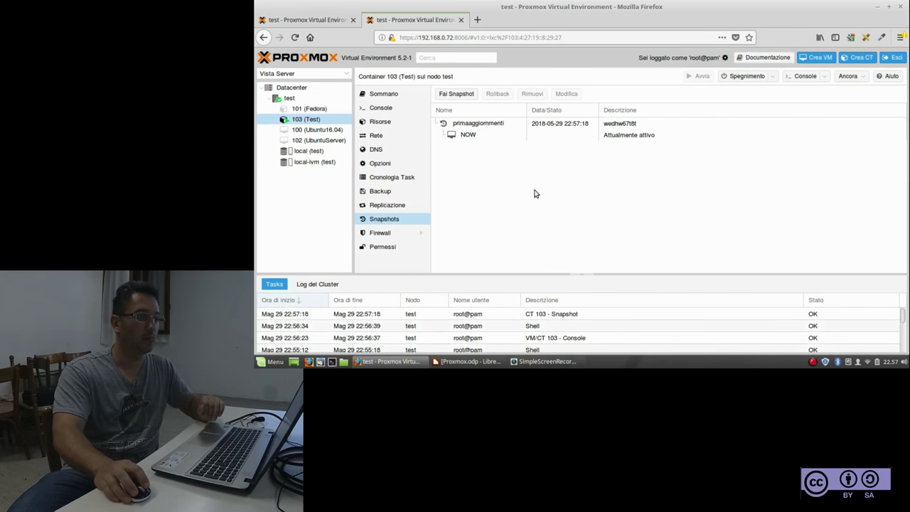
Select container 103's NOW snapshot state and show its firewall rules
click(553, 135)
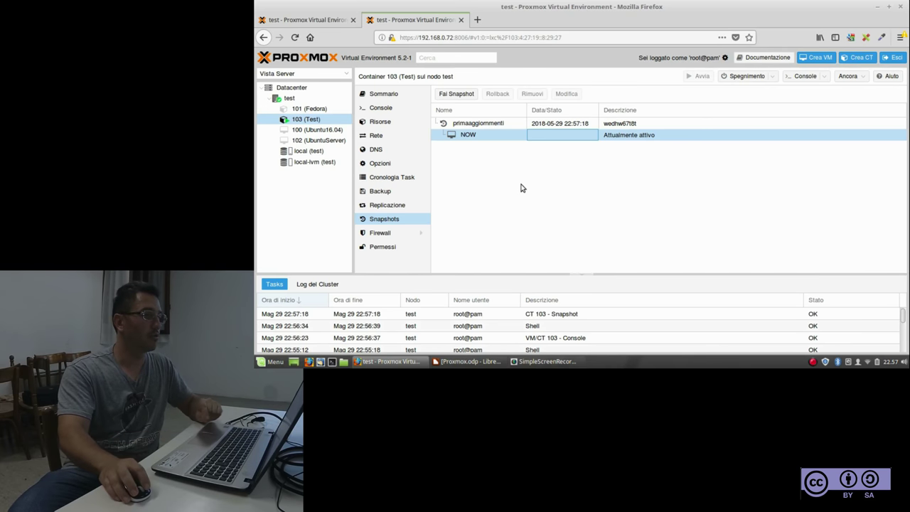
click(479, 135)
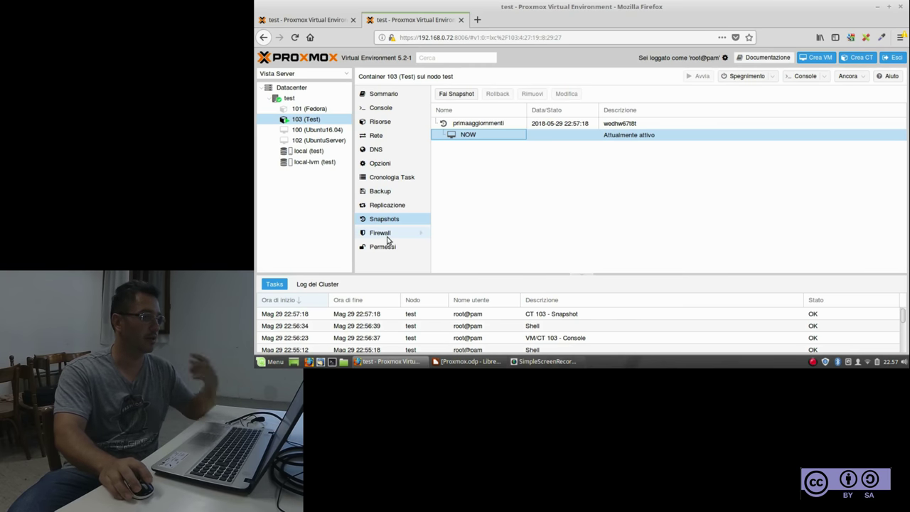
click(388, 237)
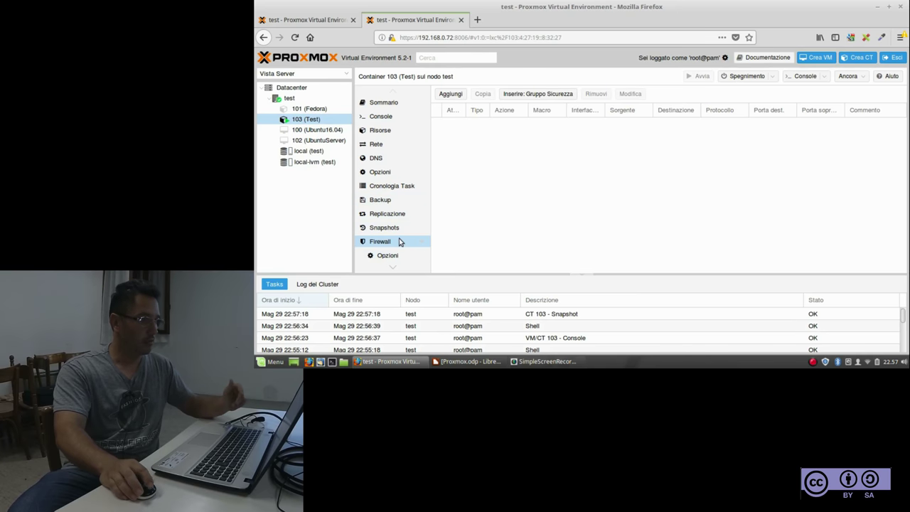
Collapse the Firewall sub-sections and show container 101 (Fedora)'s firewall rules
scroll(399, 242, down, 2)
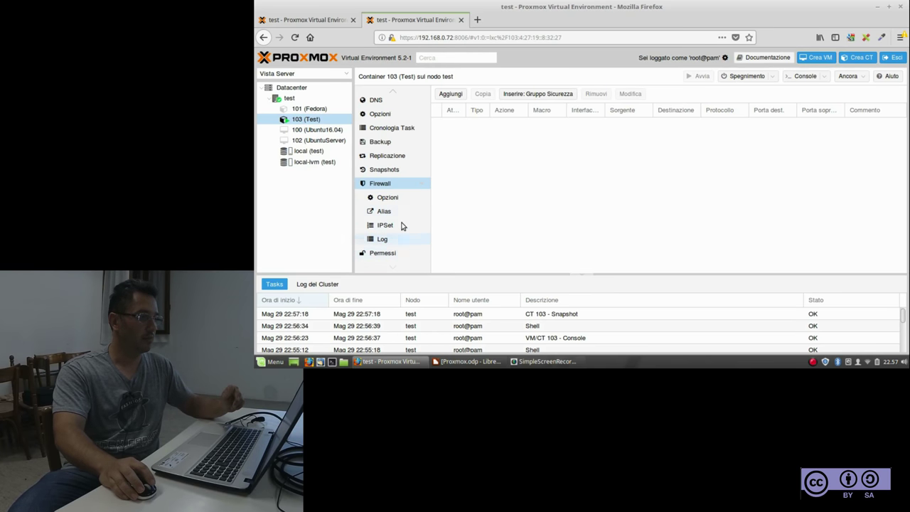
click(420, 184)
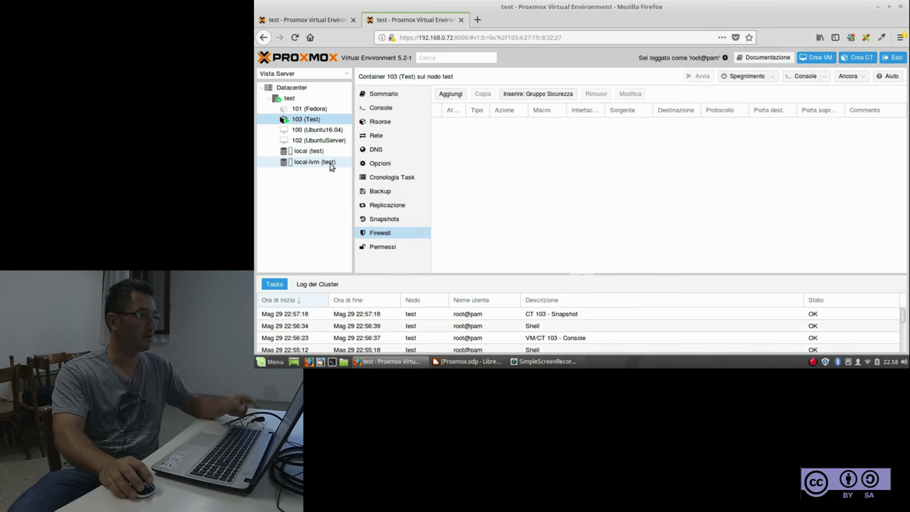
click(302, 113)
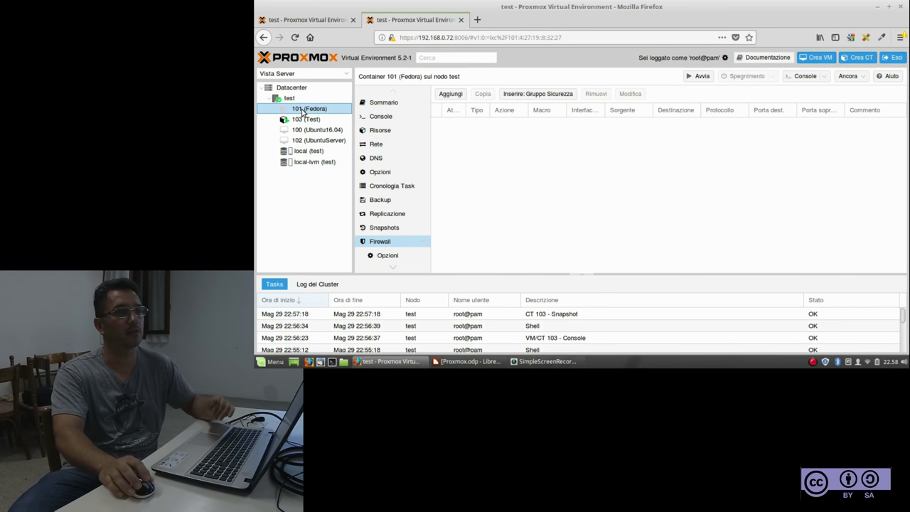
Clone container 101 as container 104 with host name 'cloneFedora'
right_click(303, 111)
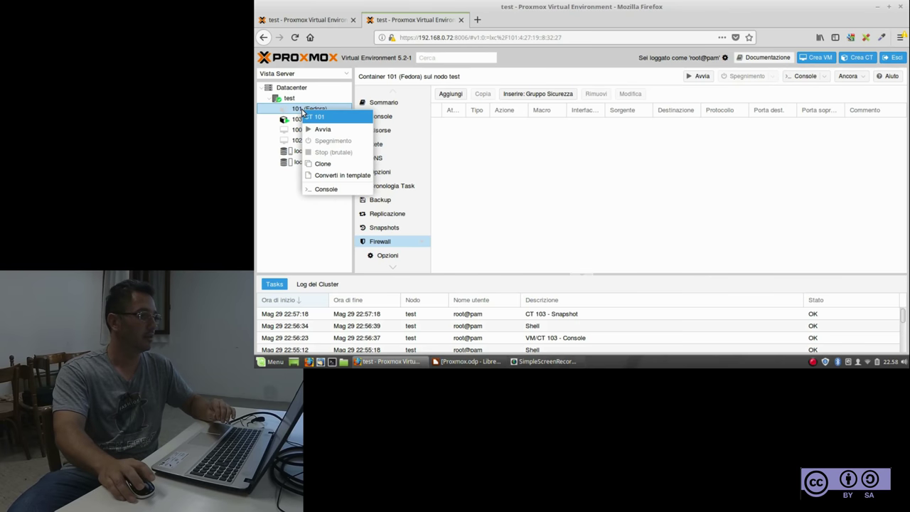
click(322, 163)
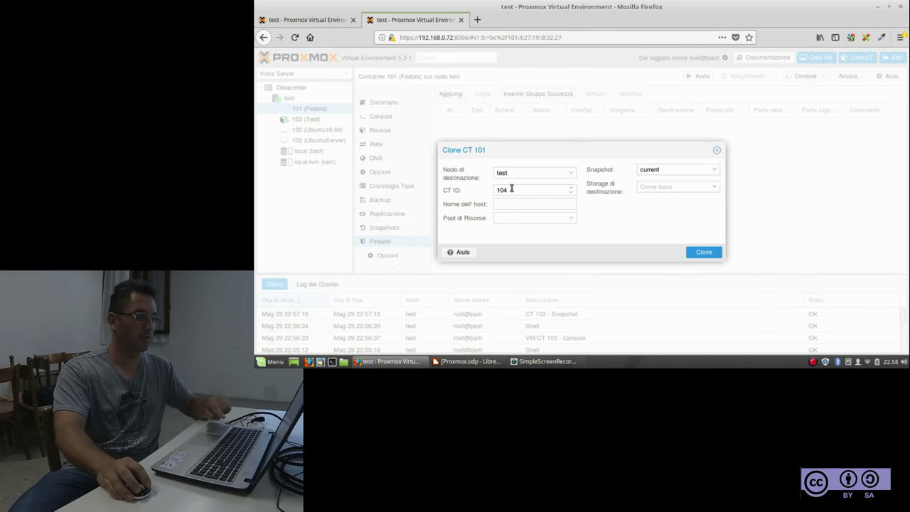
click(513, 205)
text(clone)
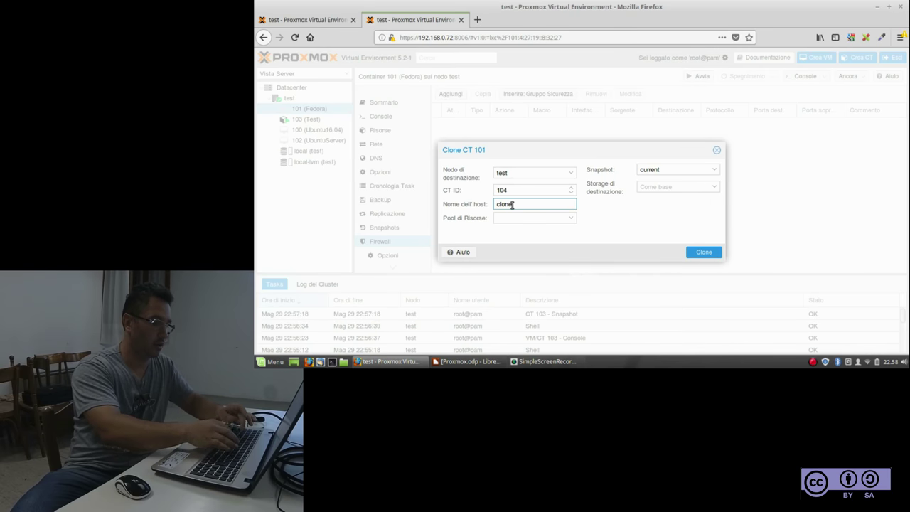
text(Fedora)
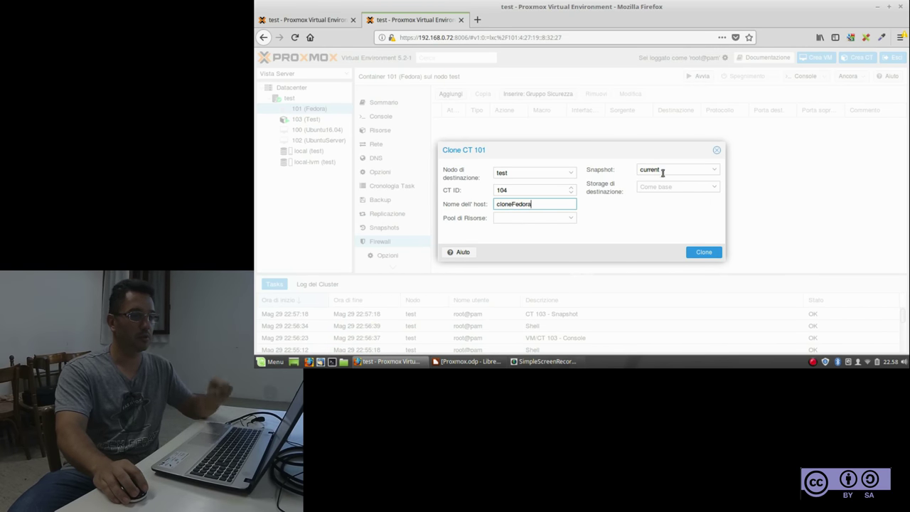
click(703, 252)
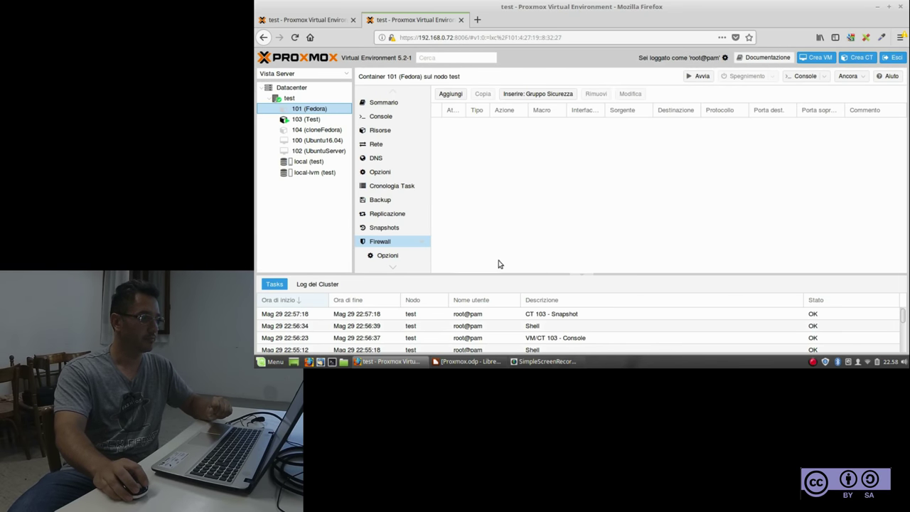
Select new container 104 (cloneFedora), then the local-lvm (test) storage
click(296, 130)
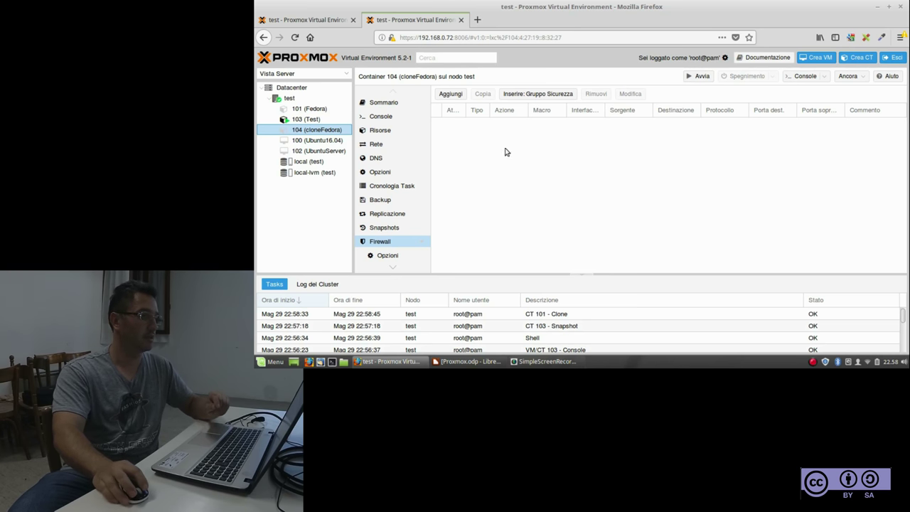
click(300, 174)
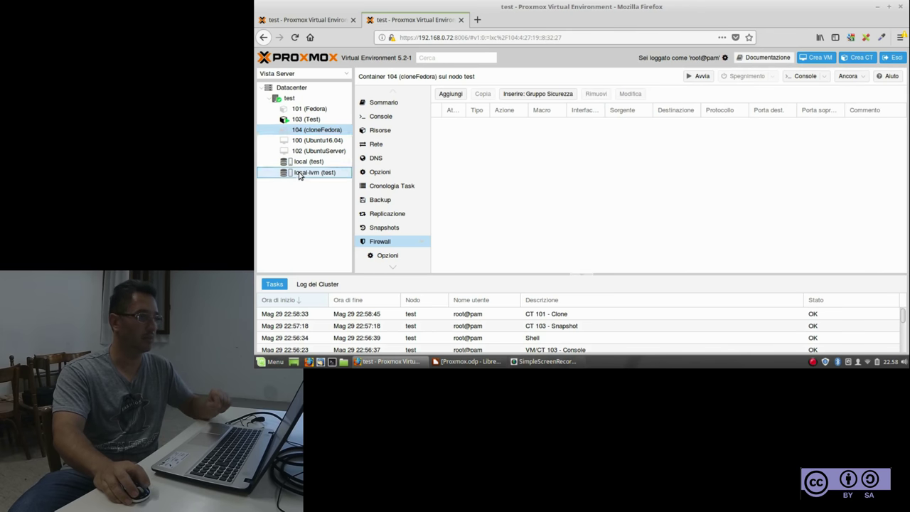